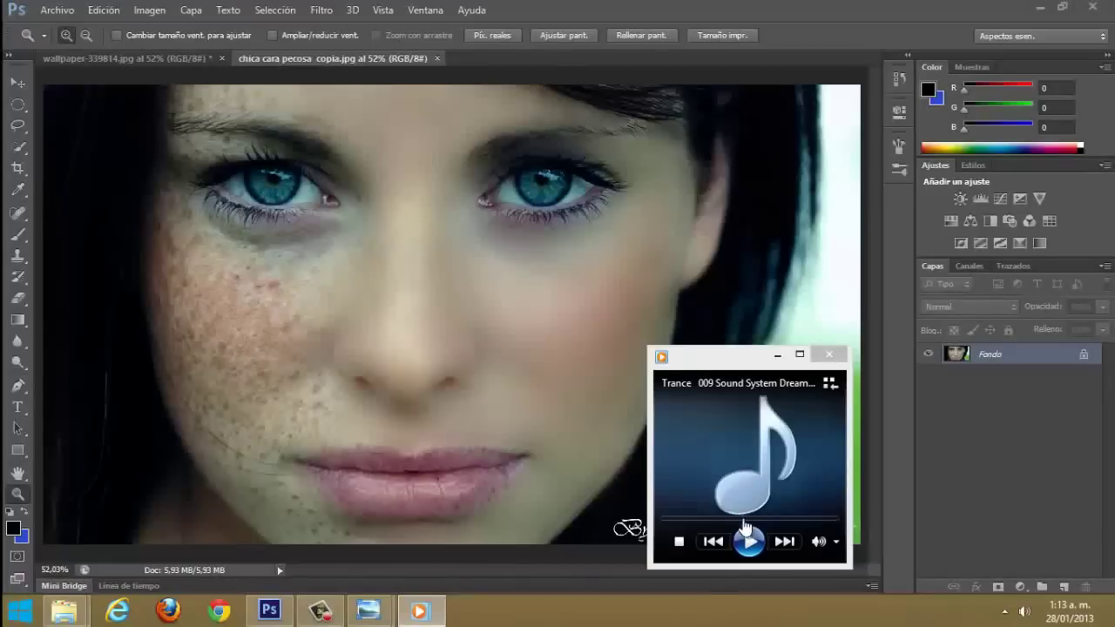
Step: Start the music track and minimize the player so the smoothed portrait is visible
left_click(749, 541)
left_click(780, 357)
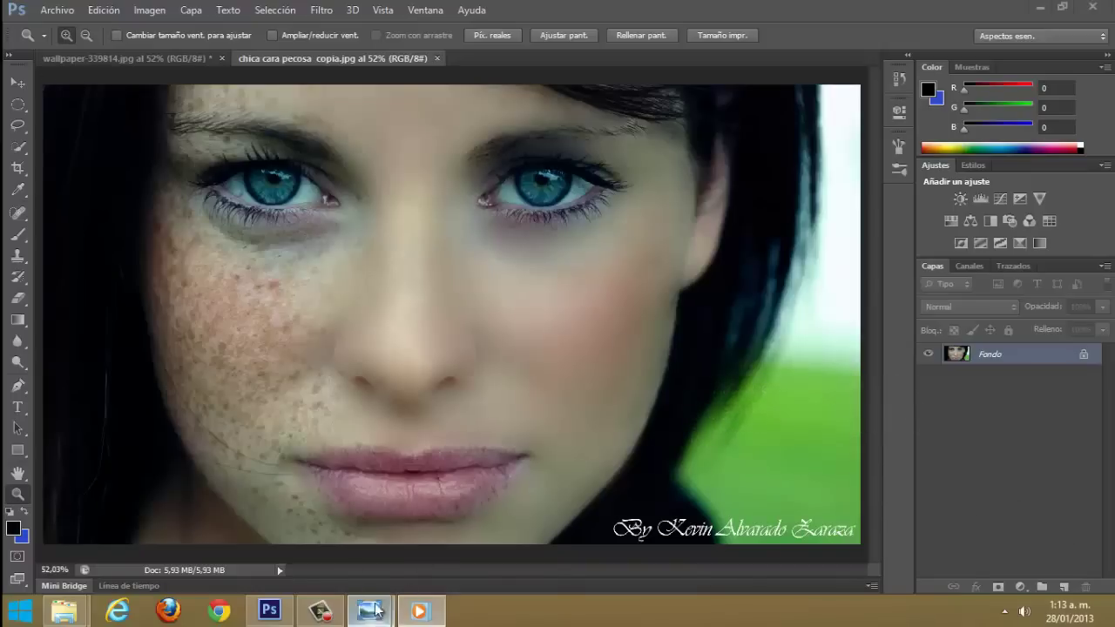
Step: Compare the original and finished portraits in Photo Viewer, then return to wallpaper-339814.jpg
left_click(304, 531)
mouse_move(369, 611)
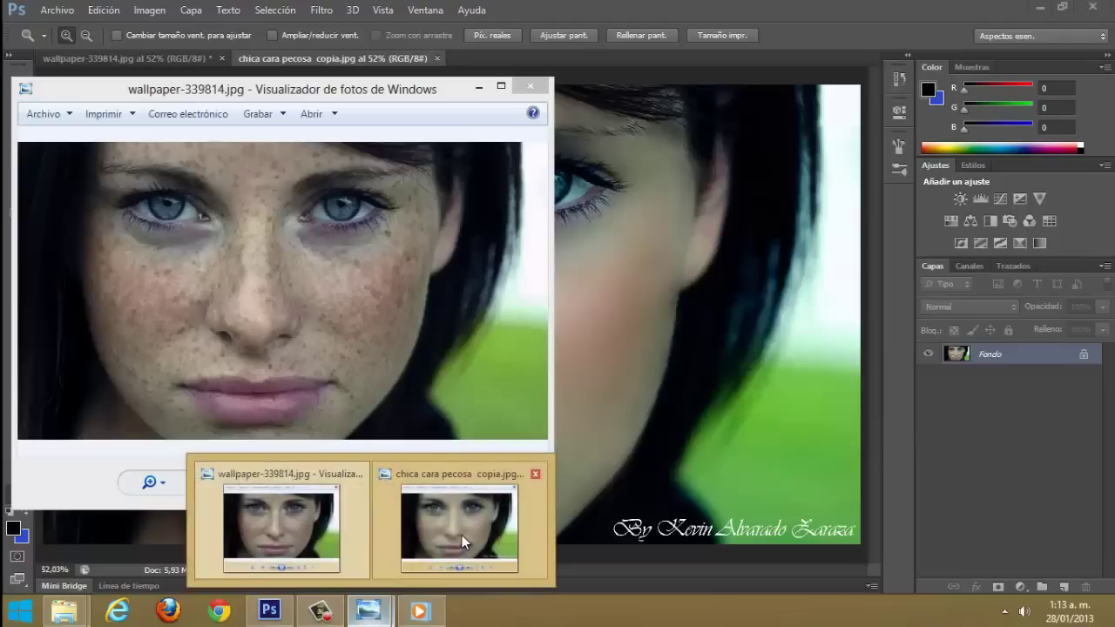
left_click(462, 535)
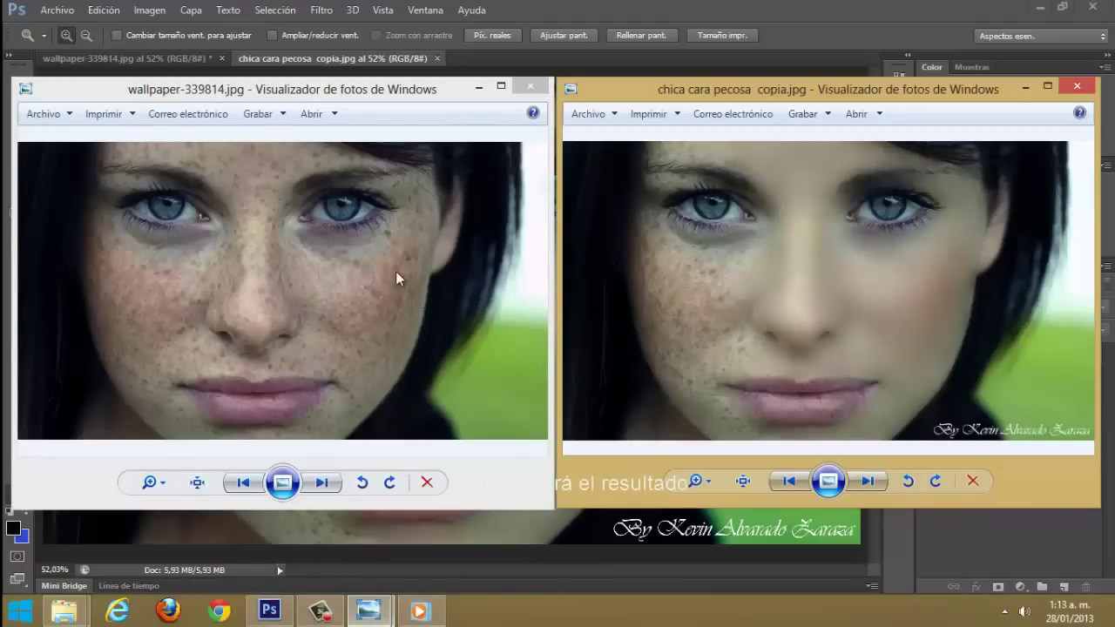
left_click(533, 88)
left_click(1072, 88)
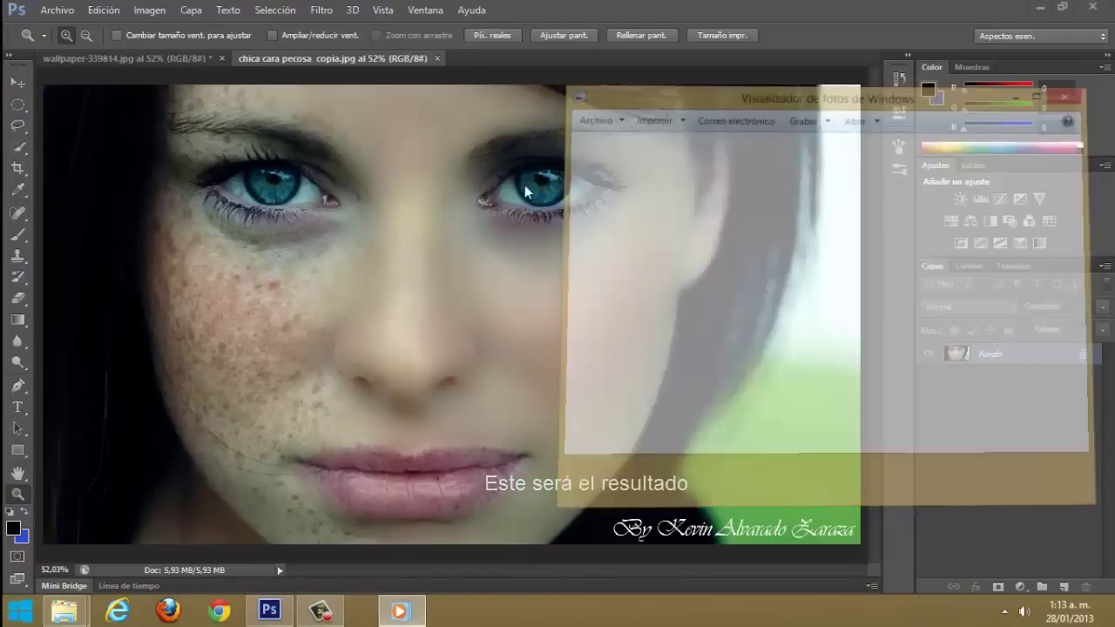
left_click(177, 60)
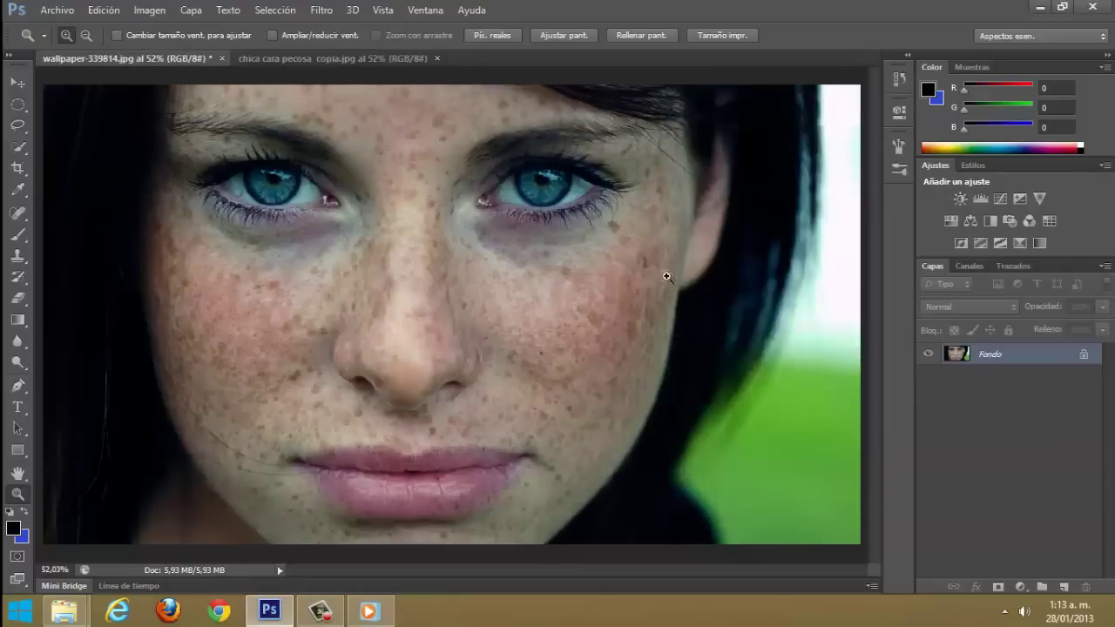
Step: Duplicate the Fondo layer to create Fondo copia
right_click(1014, 353)
left_click(965, 388)
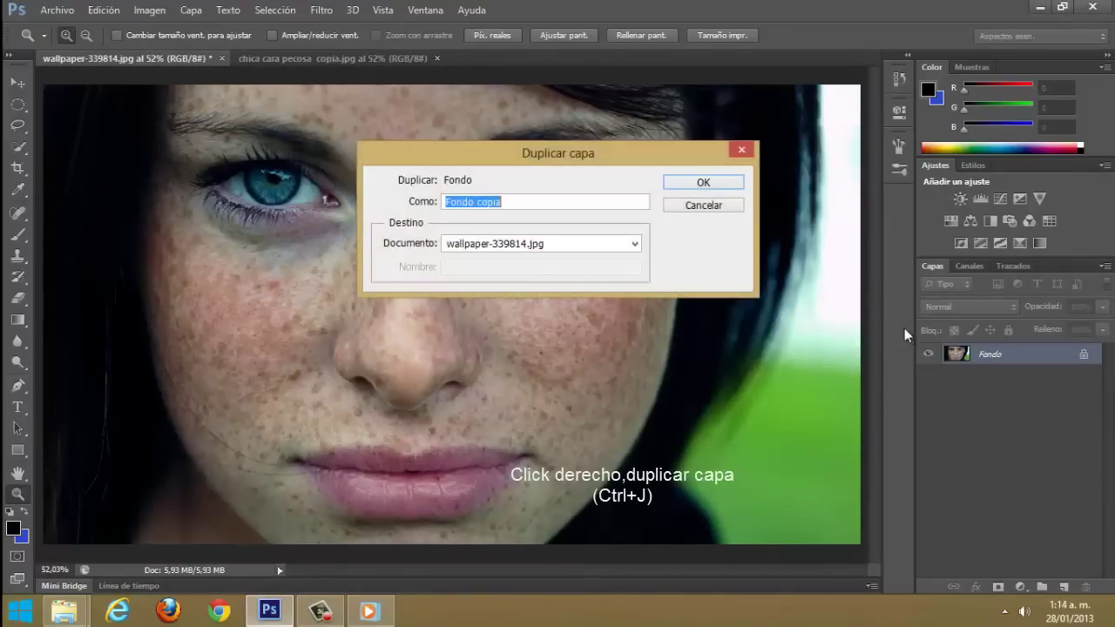
left_click(702, 185)
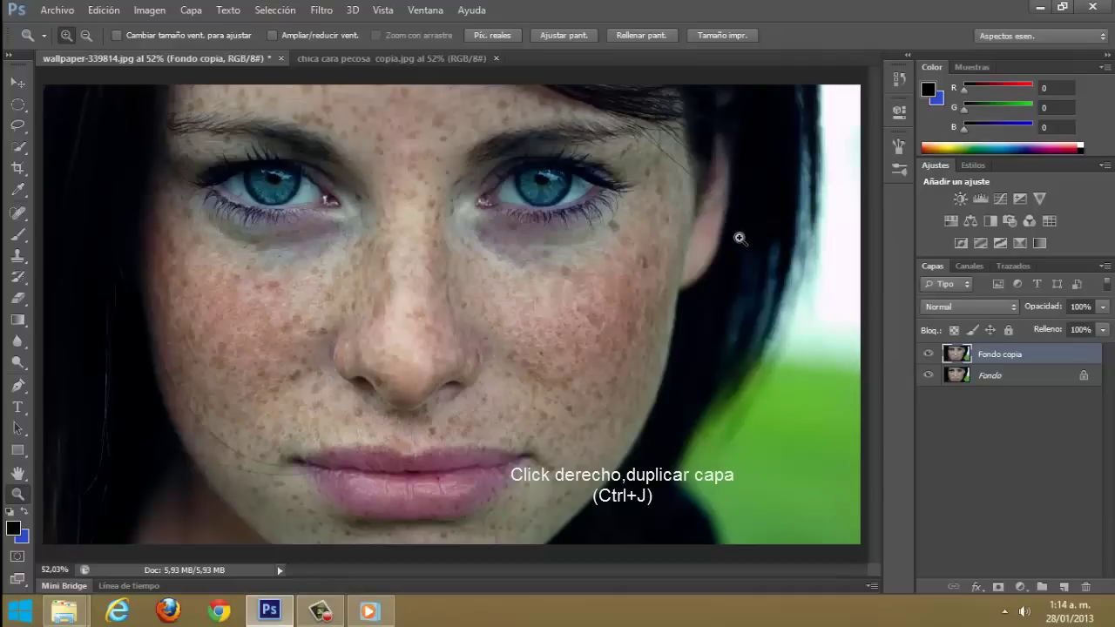
left_click(149, 10)
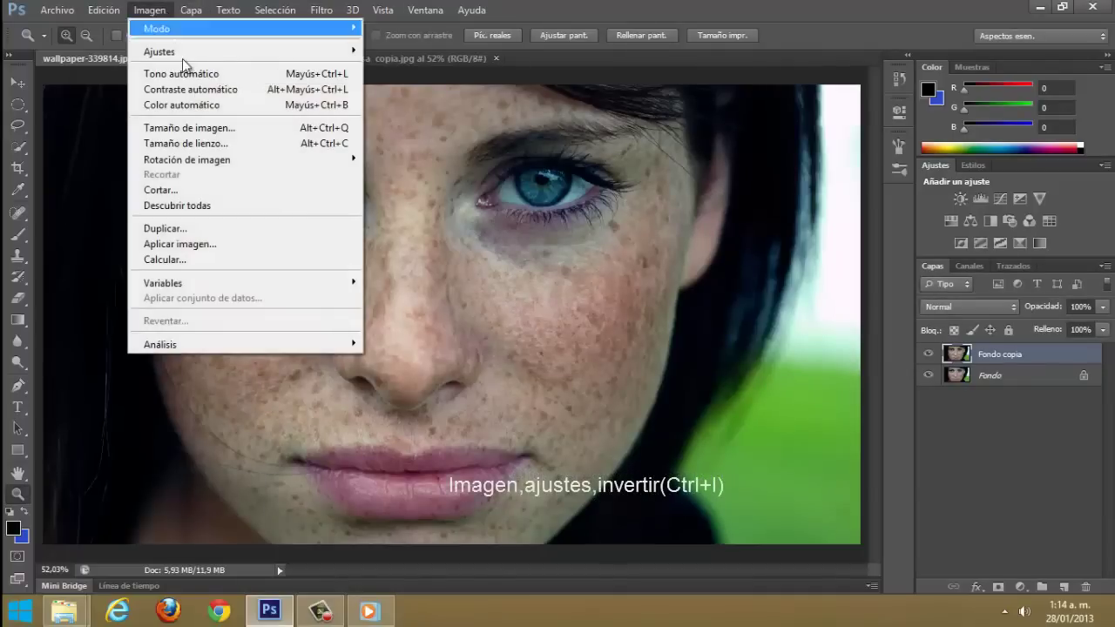
mouse_move(242, 52)
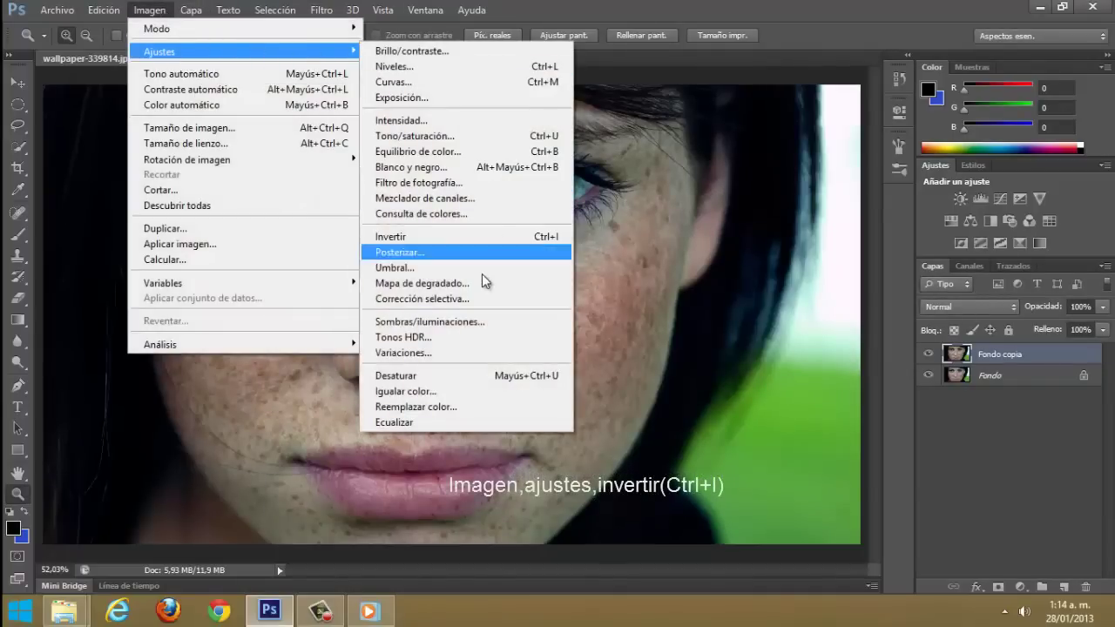
Step: Invert Fondo copia, blend it with Luz intensa, and convert it to a smart object
left_click(416, 236)
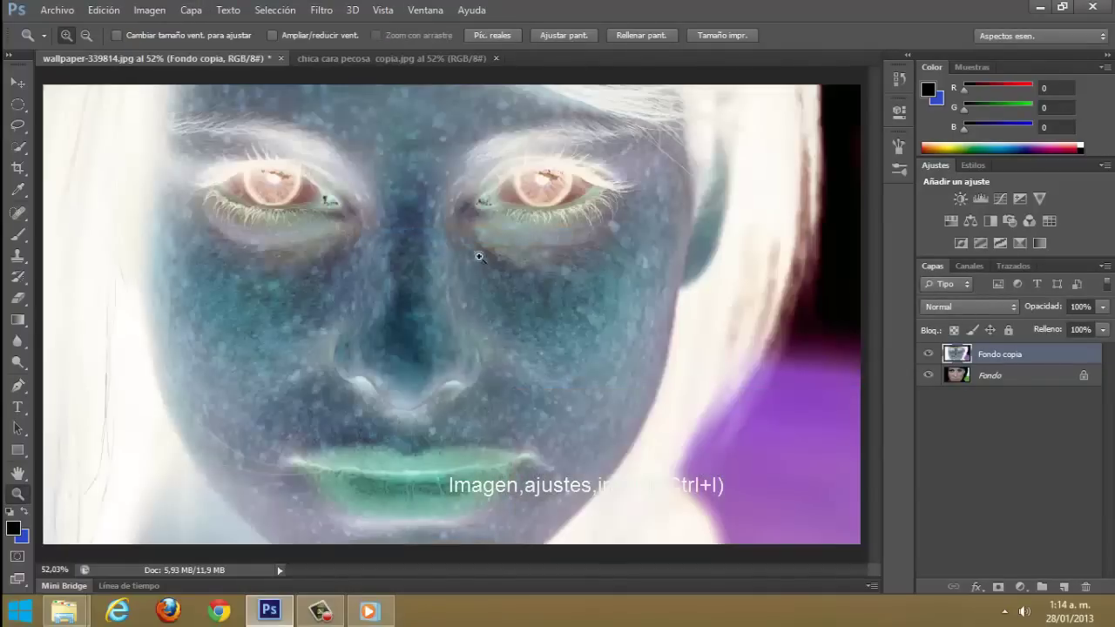
left_click(937, 307)
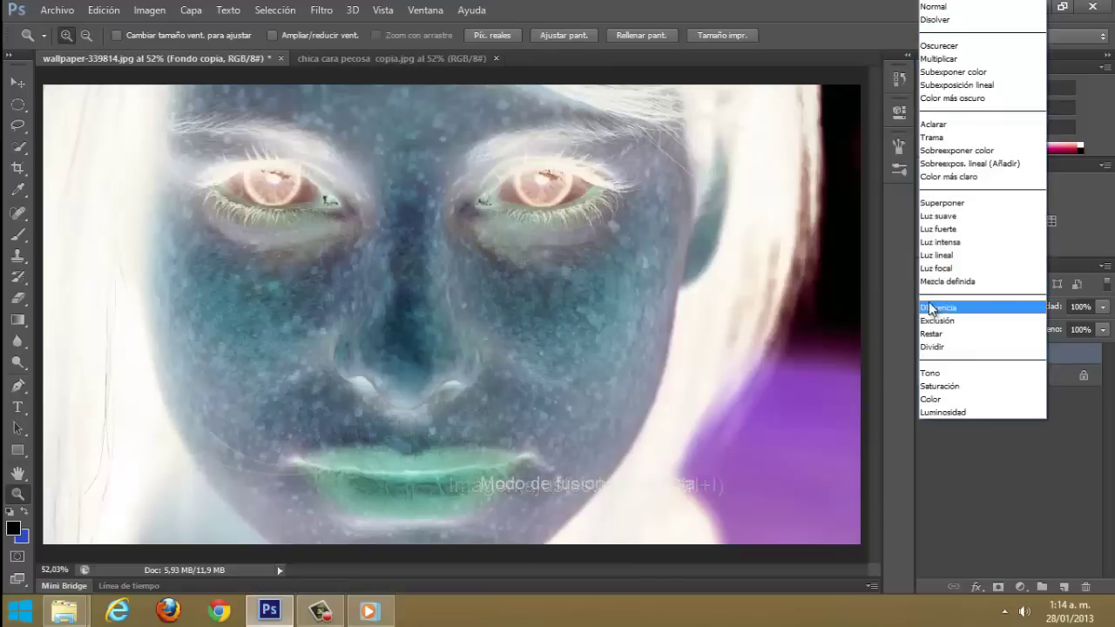
left_click(941, 242)
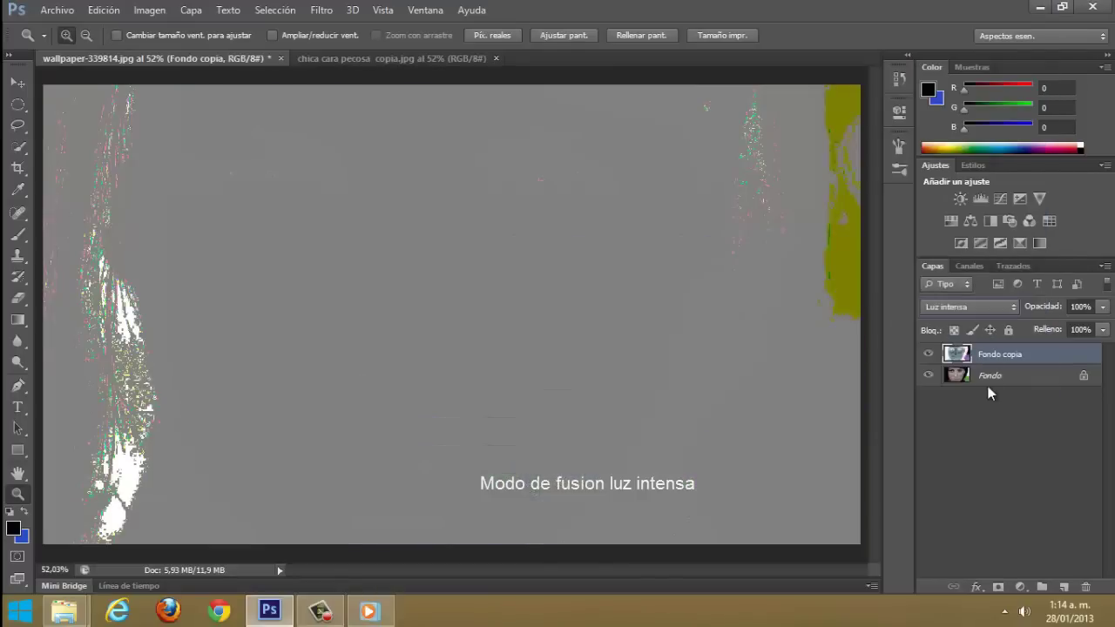
right_click(1048, 361)
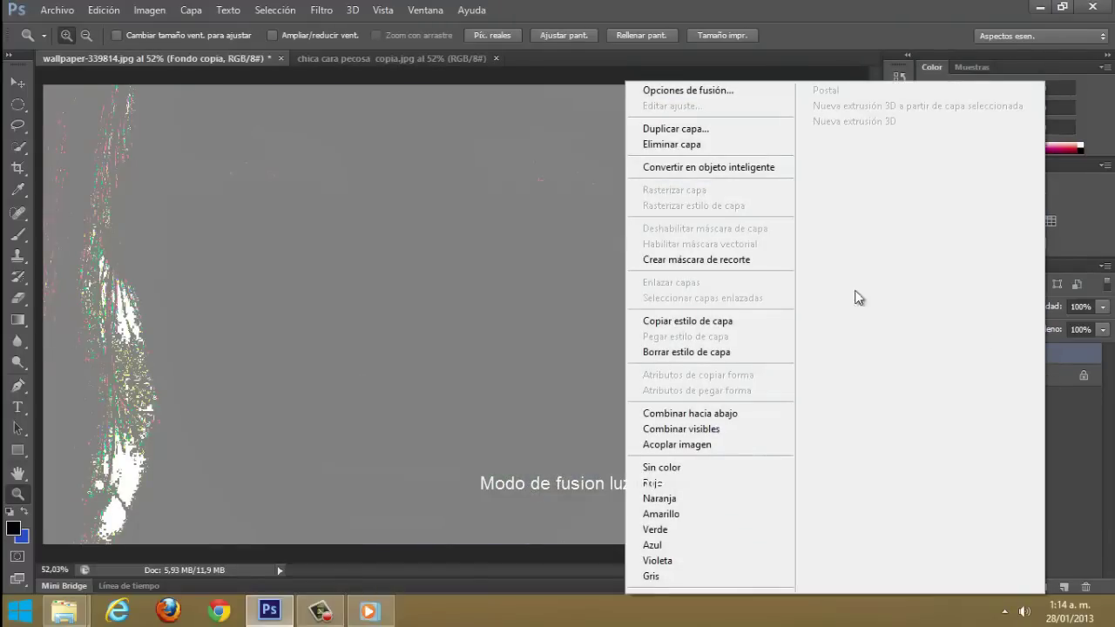
left_click(708, 169)
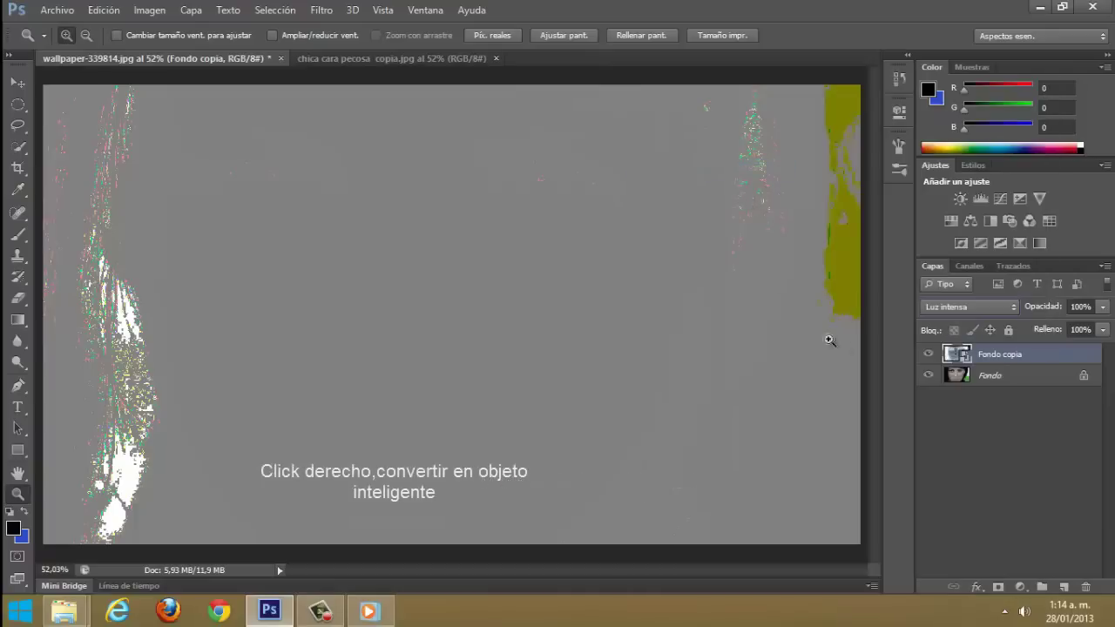
left_click(322, 10)
mouse_move(331, 330)
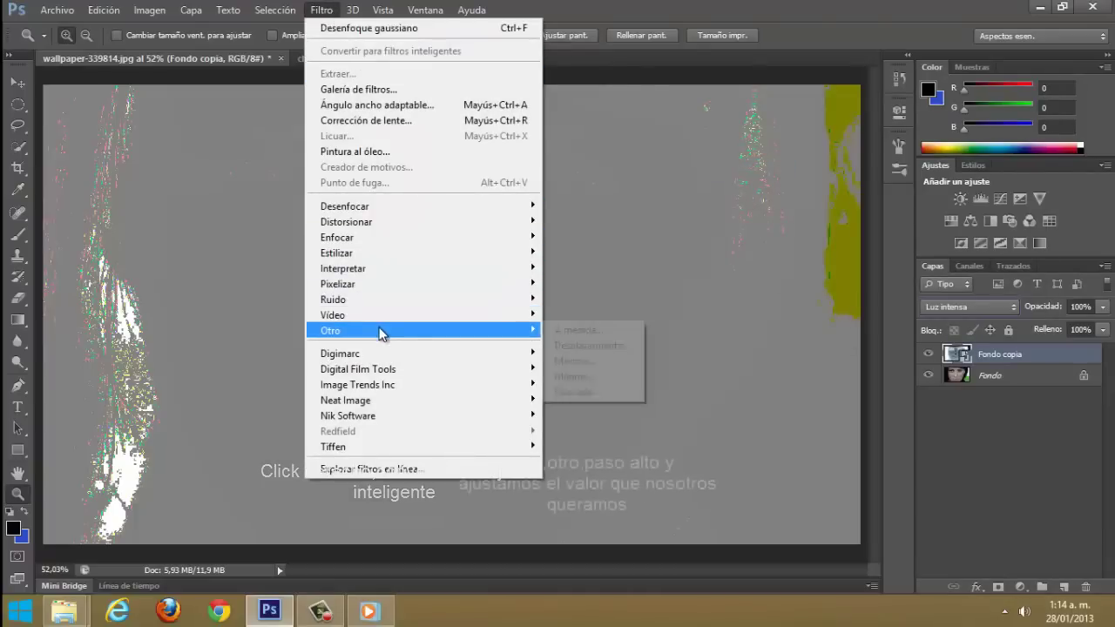
Step: Apply a Paso alto smart filter with a 22,3-pixel radius to Fondo copia
left_click(578, 392)
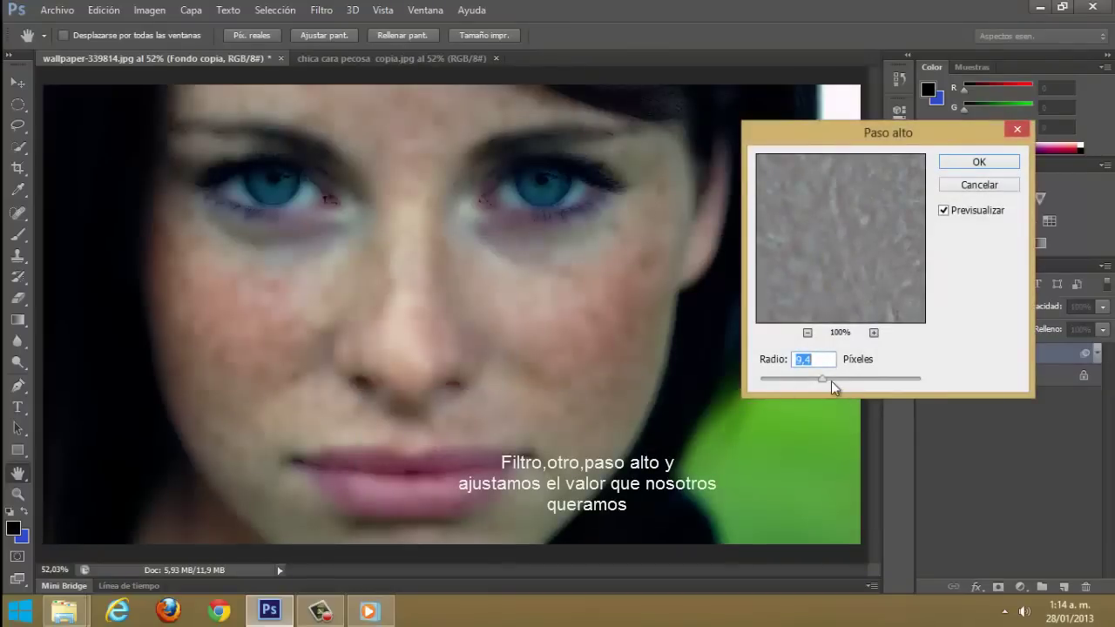
mouse_move(836, 384)
left_mouse_down()
mouse_move(789, 386)
mouse_move(841, 381)
left_mouse_up()
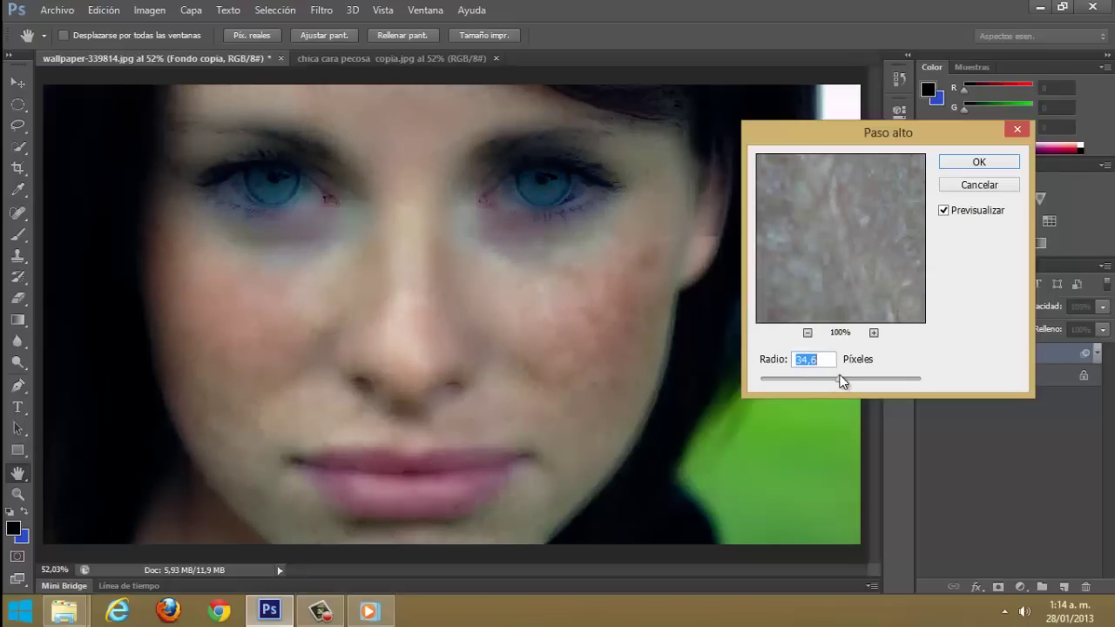
left_click_drag(835, 380, 834, 379)
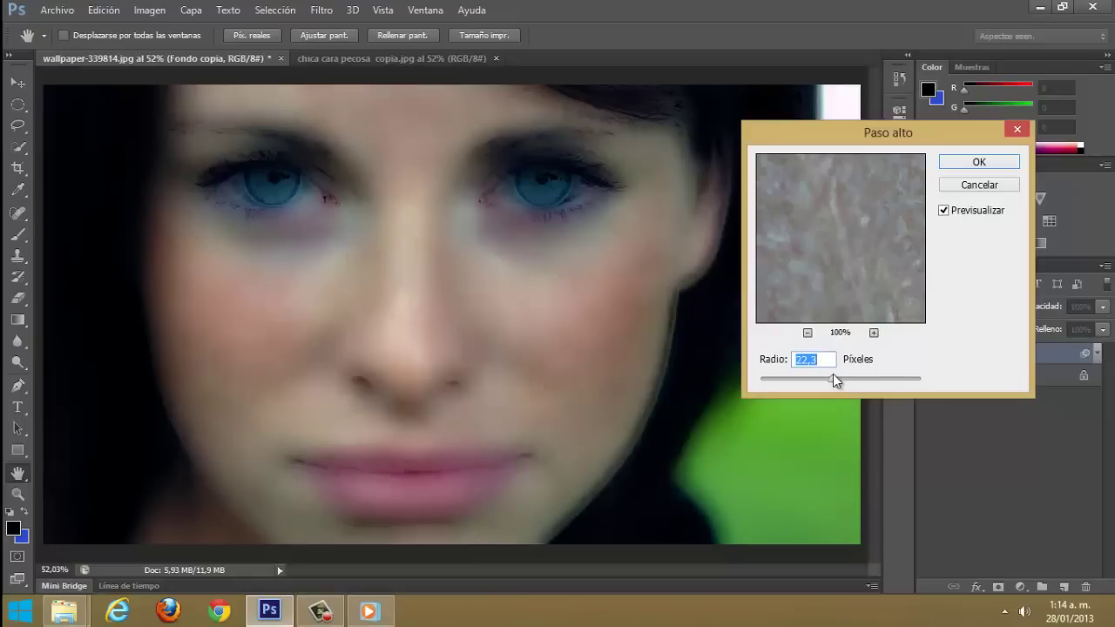
left_click(967, 166)
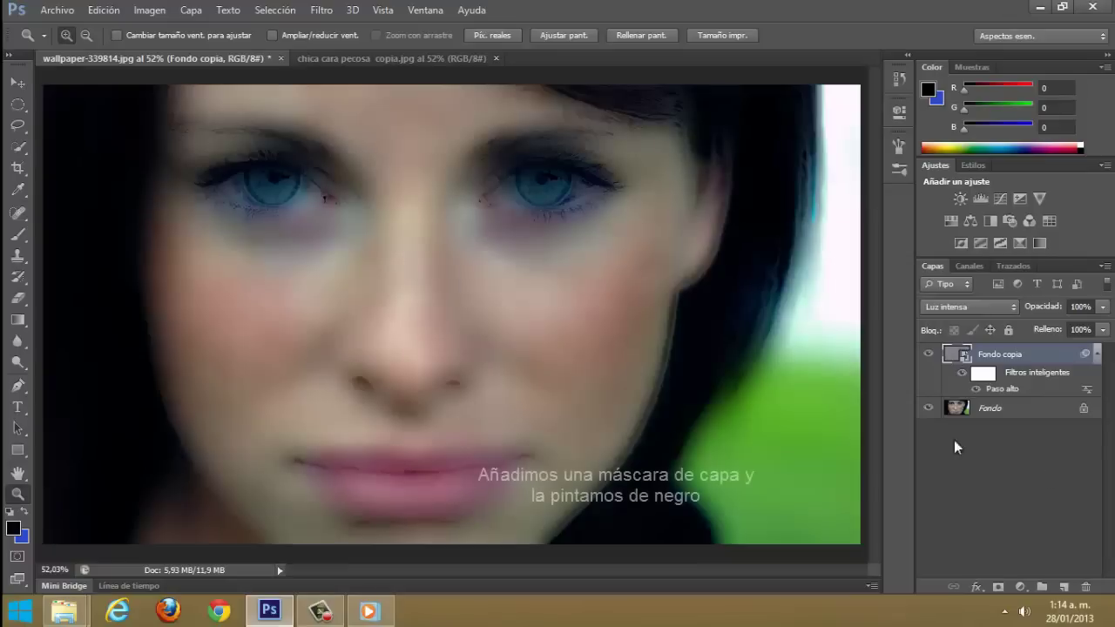
Step: Add a layer mask to Fondo copia and fill it with black using the Paint Bucket
left_click(998, 589)
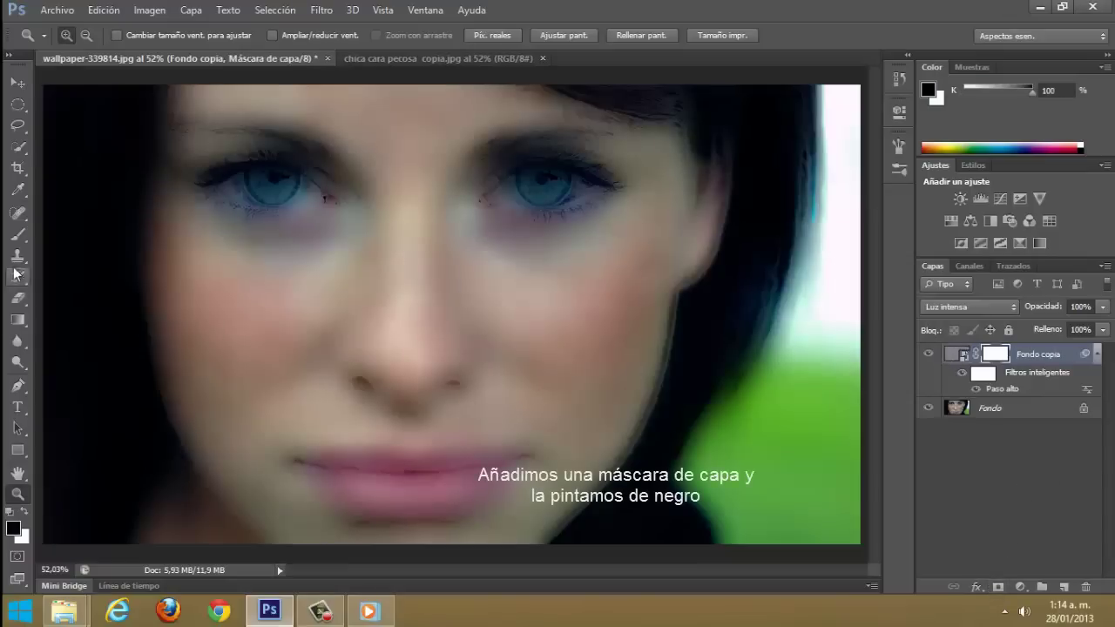
left_click(17, 320)
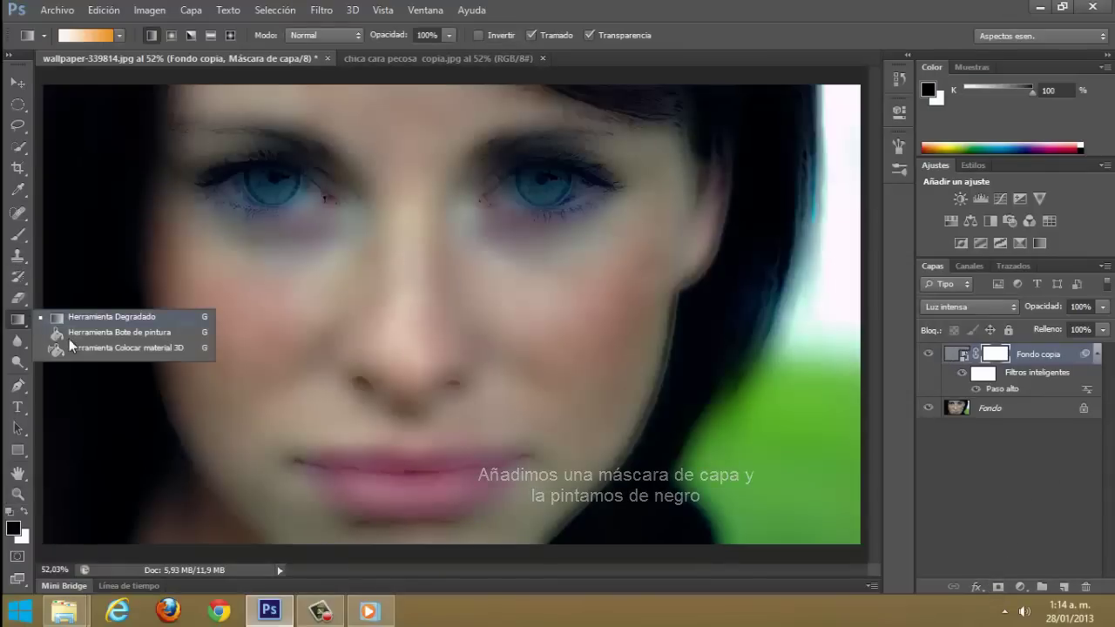
left_click(96, 333)
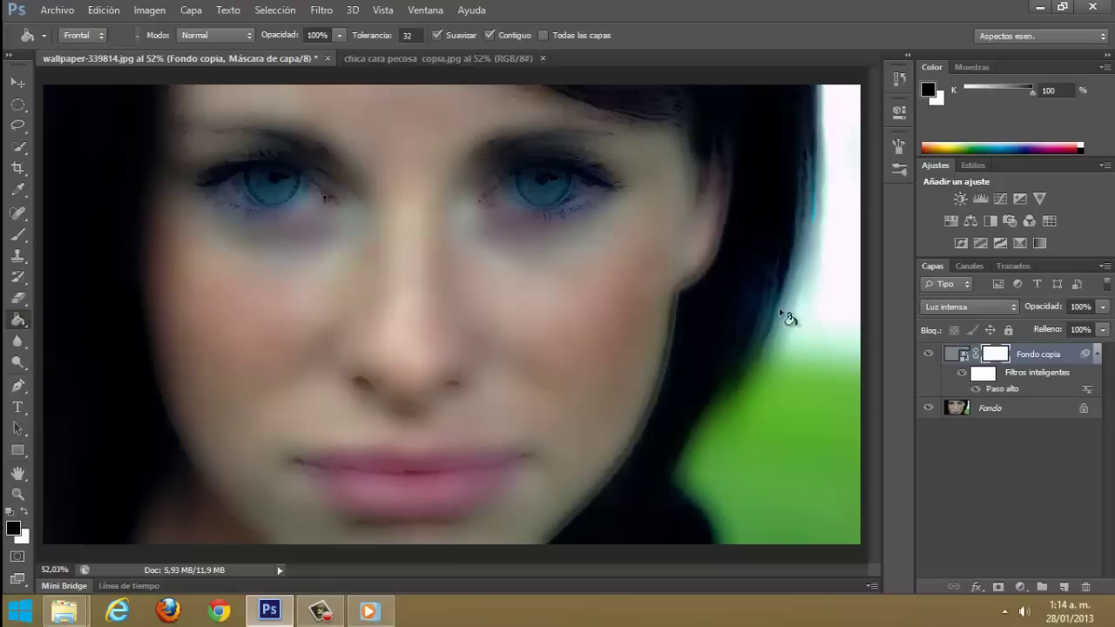
left_click(585, 312)
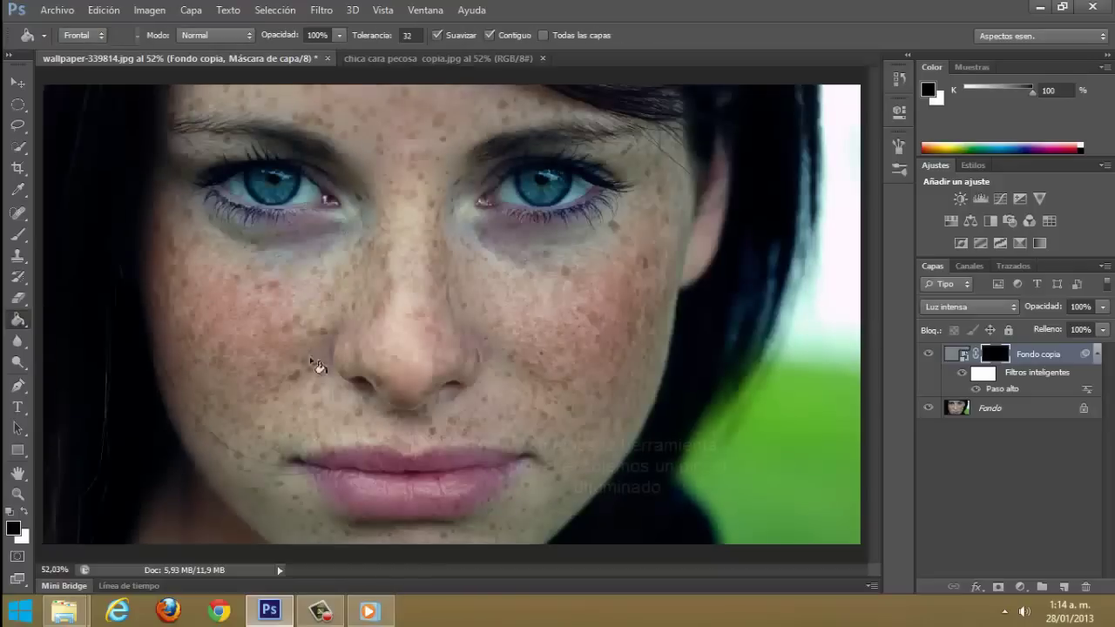
left_click(18, 235)
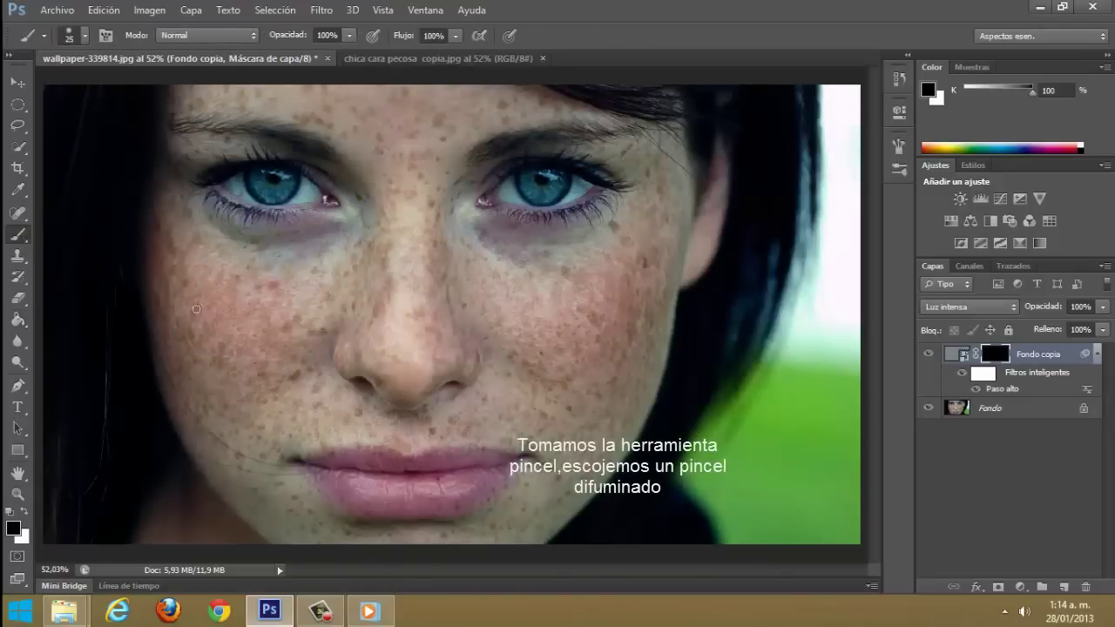
Step: Set a soft round 166 px brush with white as the foreground colour
right_click(440, 308)
left_click(470, 422)
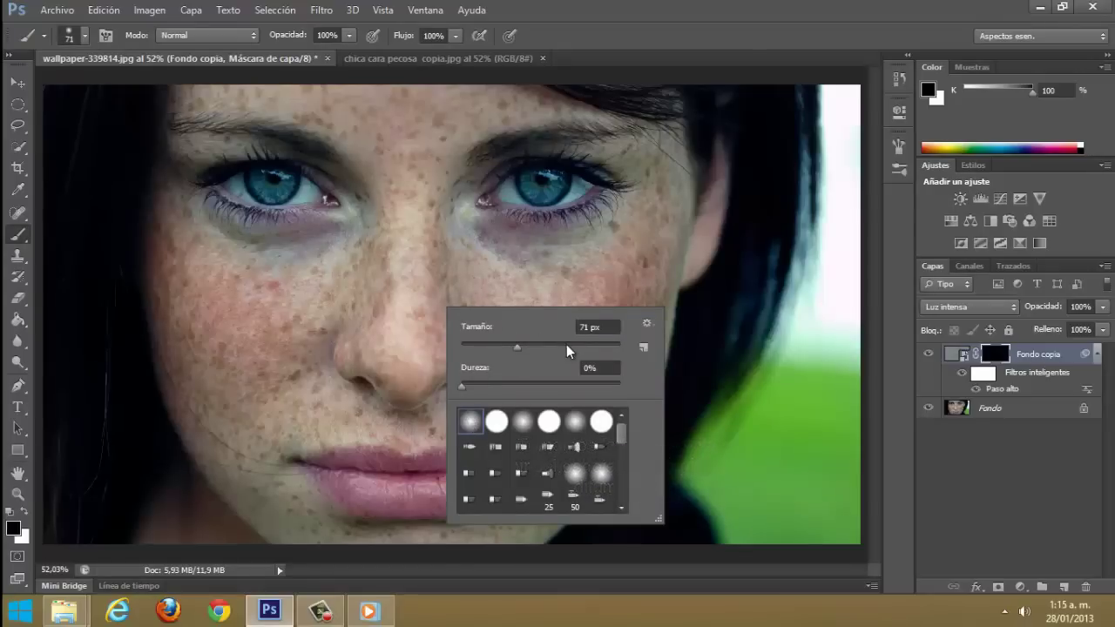
type("166")
key("Return")
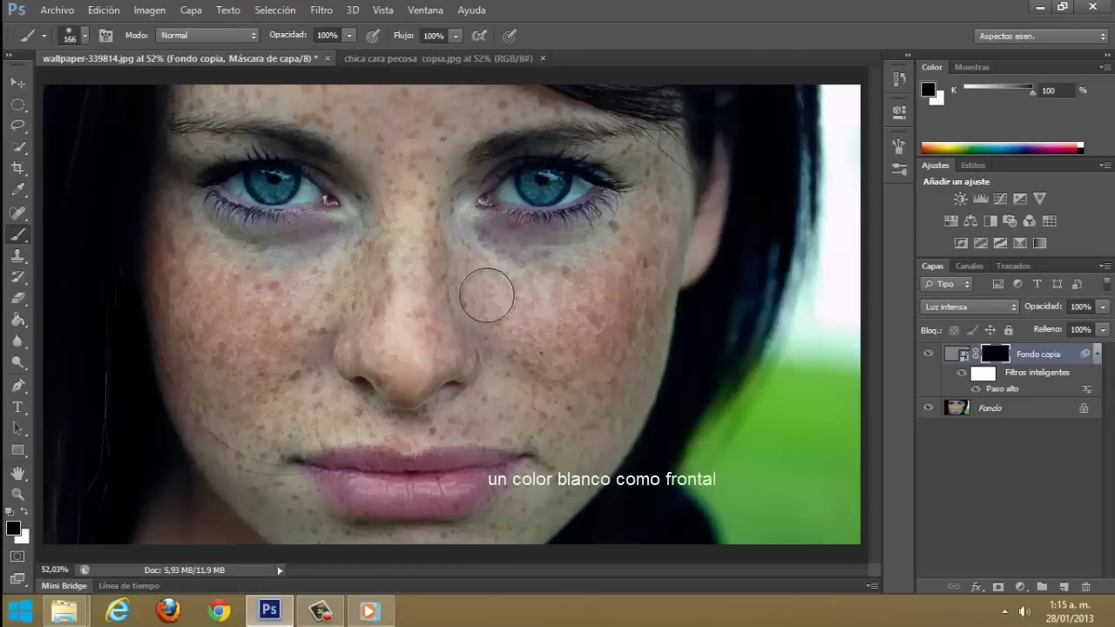
left_click(25, 512)
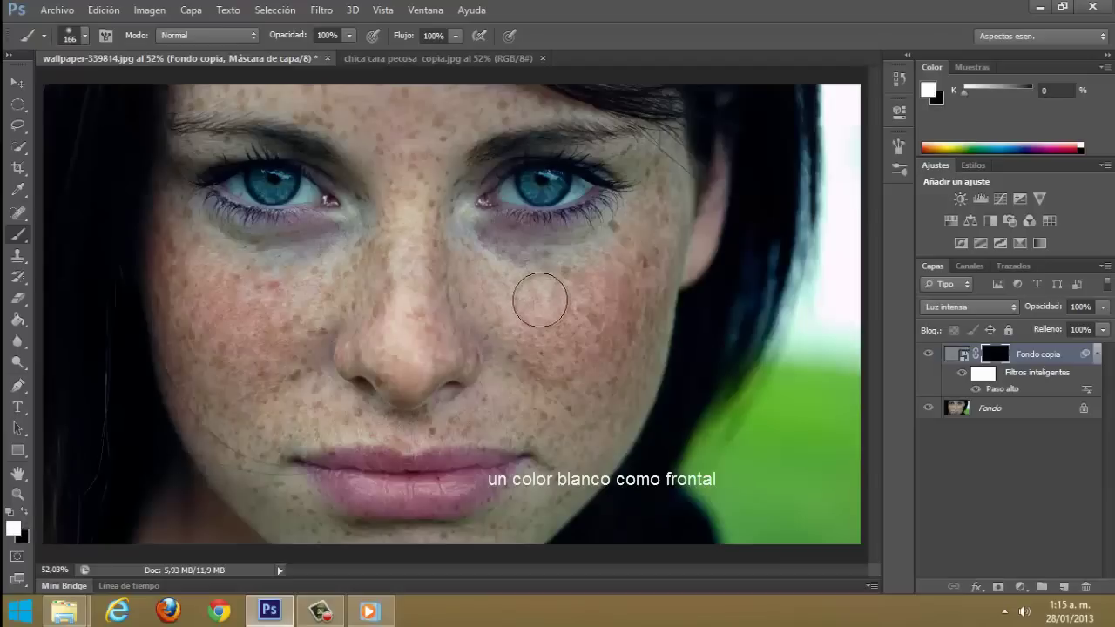
Step: Paint white on the mask over the cheek, then at 92 px over forehead and upper lip
mouse_move(529, 362)
left_mouse_down()
mouse_move(541, 374)
mouse_move(552, 274)
mouse_move(470, 244)
mouse_move(456, 219)
mouse_move(488, 368)
mouse_move(461, 411)
mouse_move(558, 423)
mouse_move(555, 405)
mouse_move(552, 488)
mouse_move(511, 511)
mouse_move(597, 429)
mouse_move(552, 493)
mouse_move(581, 416)
mouse_move(604, 427)
mouse_move(623, 339)
mouse_move(577, 269)
mouse_move(647, 194)
mouse_move(642, 294)
mouse_move(656, 164)
mouse_move(656, 254)
mouse_move(428, 282)
mouse_move(401, 382)
mouse_move(418, 125)
mouse_move(453, 95)
mouse_move(427, 210)
mouse_move(438, 174)
left_mouse_up()
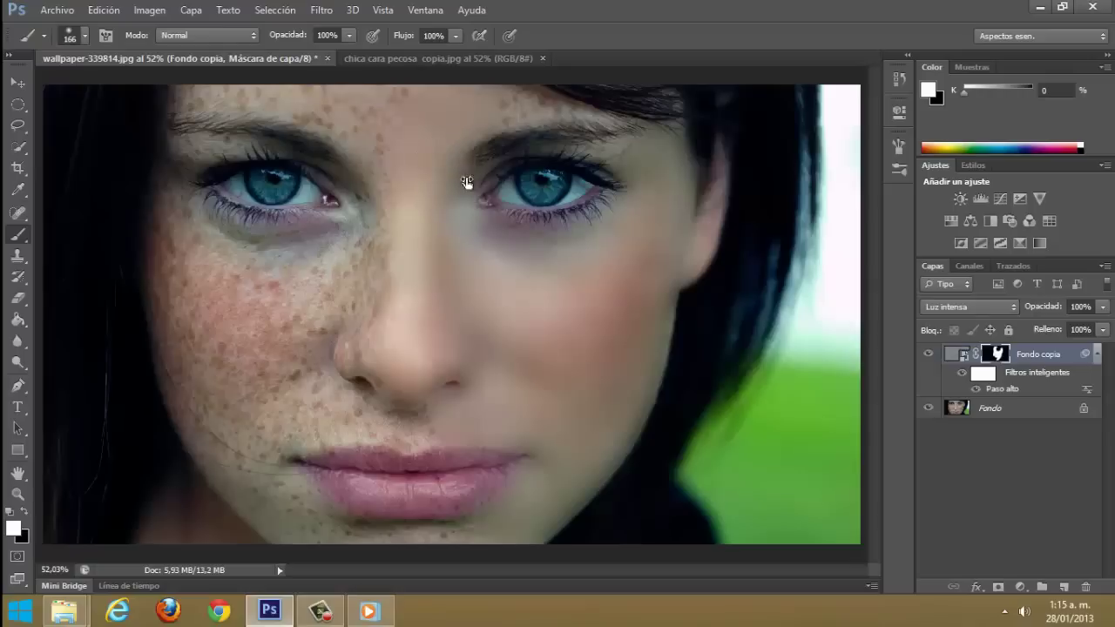
right_click(466, 177)
left_click(537, 199)
left_click(486, 116)
mouse_move(544, 109)
left_mouse_down()
mouse_move(598, 112)
mouse_move(590, 137)
mouse_move(602, 117)
mouse_move(498, 93)
left_mouse_up()
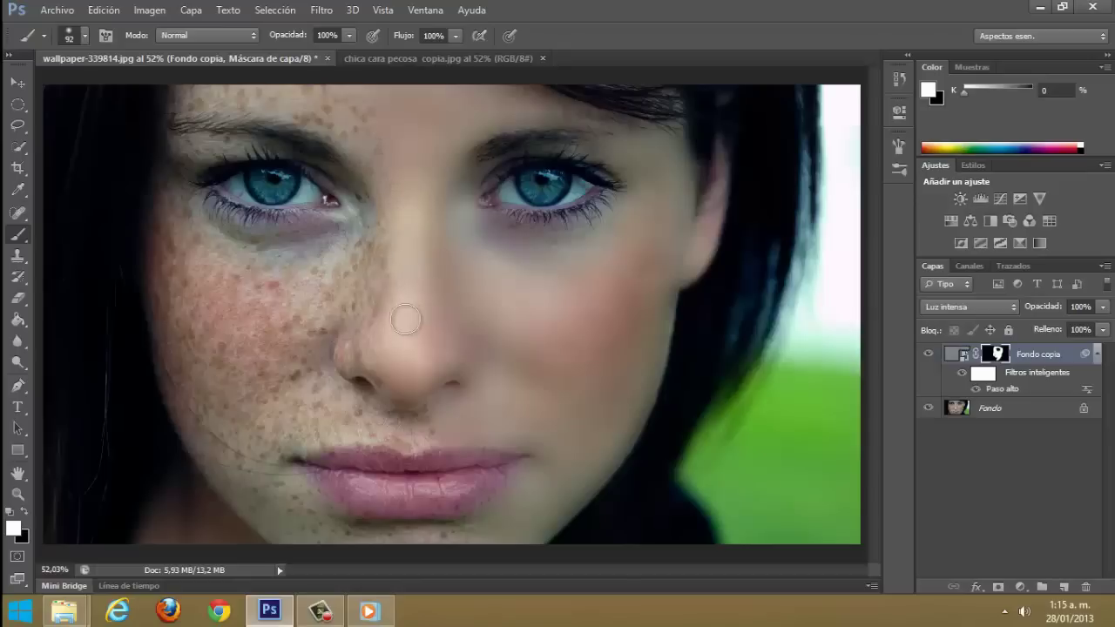
mouse_move(453, 360)
left_mouse_down()
mouse_move(406, 386)
mouse_move(424, 410)
mouse_move(418, 427)
mouse_move(457, 436)
left_mouse_up()
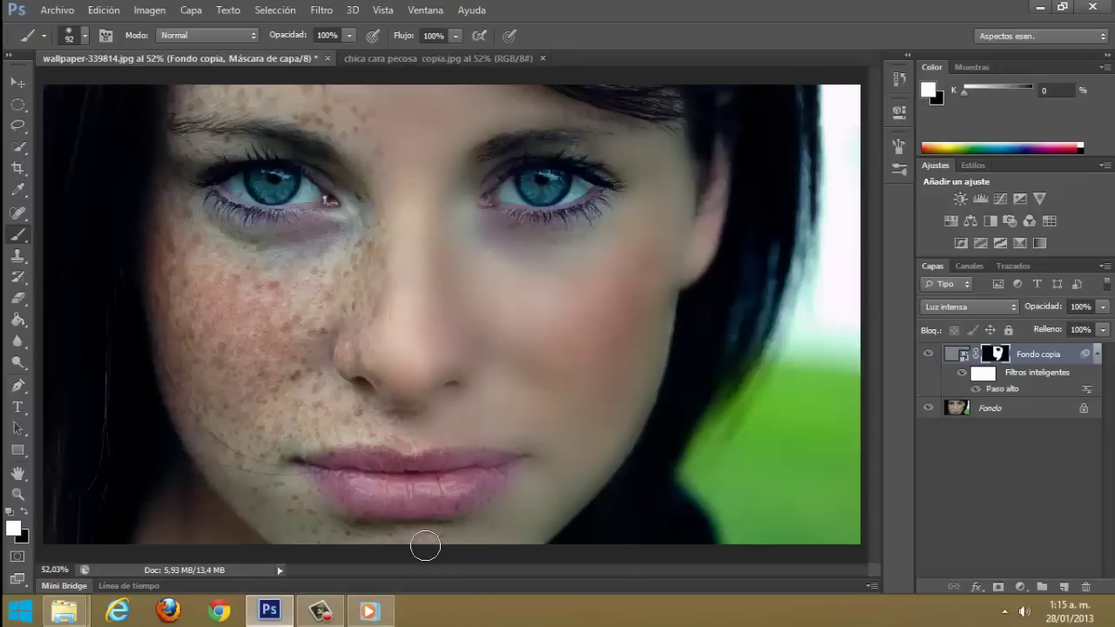
Step: Zoom in and refine the mask along the right nostril with a 23 px brush, black then white
scroll(510, 494, "up", 1)
scroll(510, 494, "up", 4)
scroll(505, 473, "up", 2)
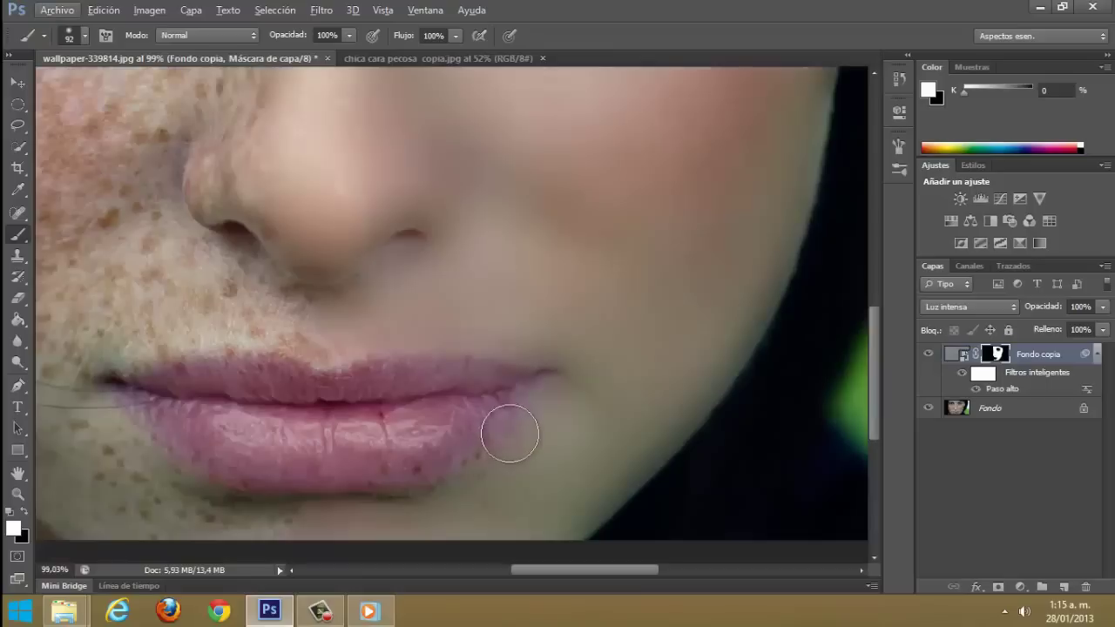
scroll(511, 433, "down", 2)
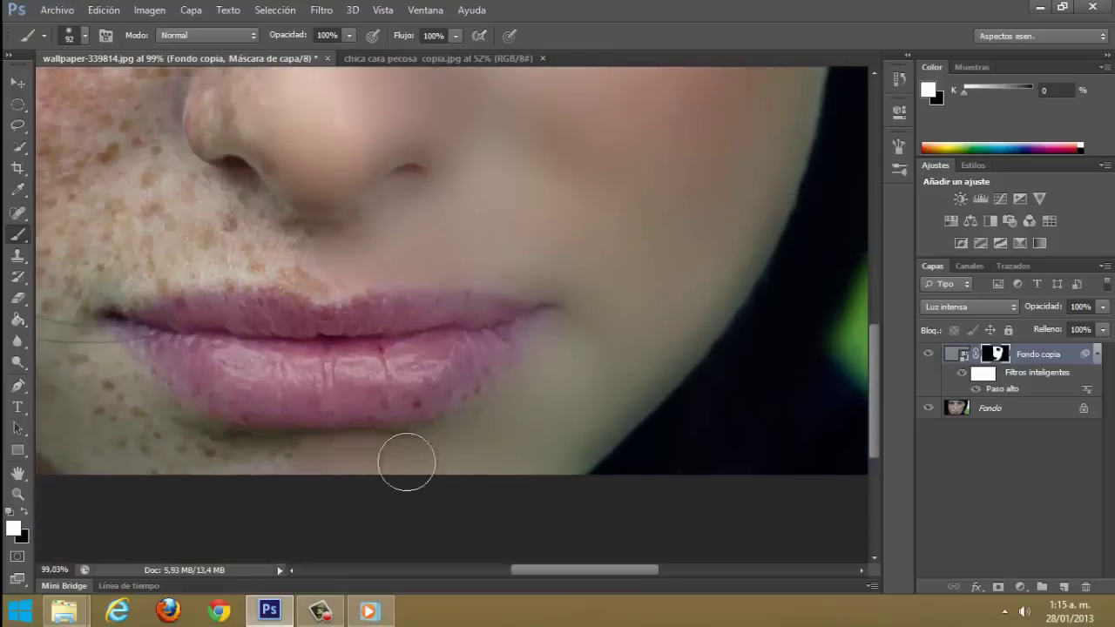
scroll(616, 293, "up", 1)
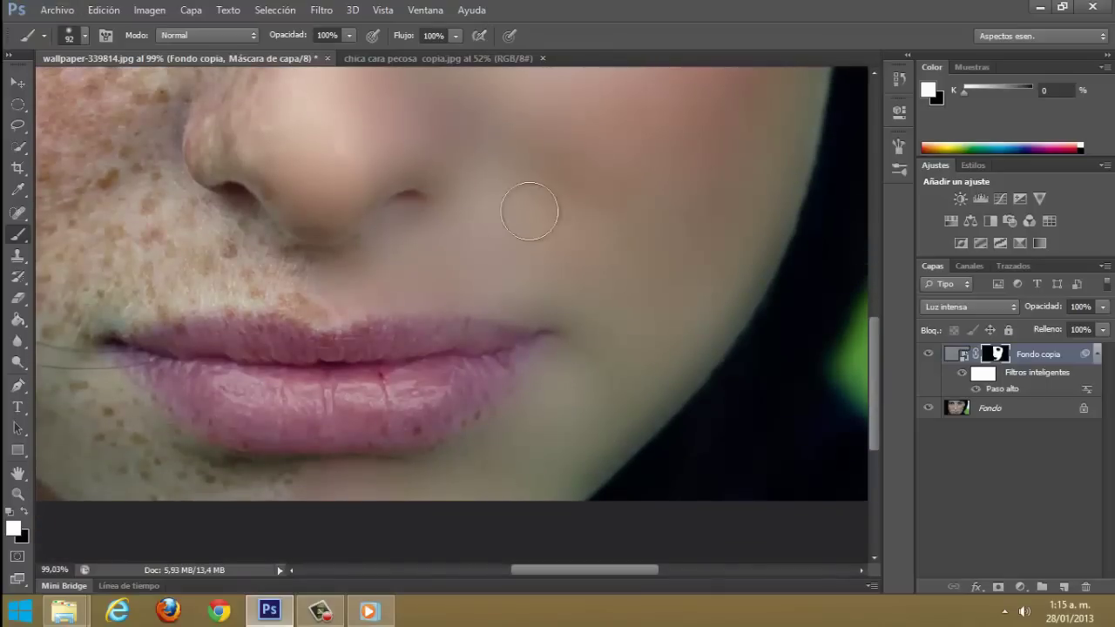
scroll(442, 226, "up", 2)
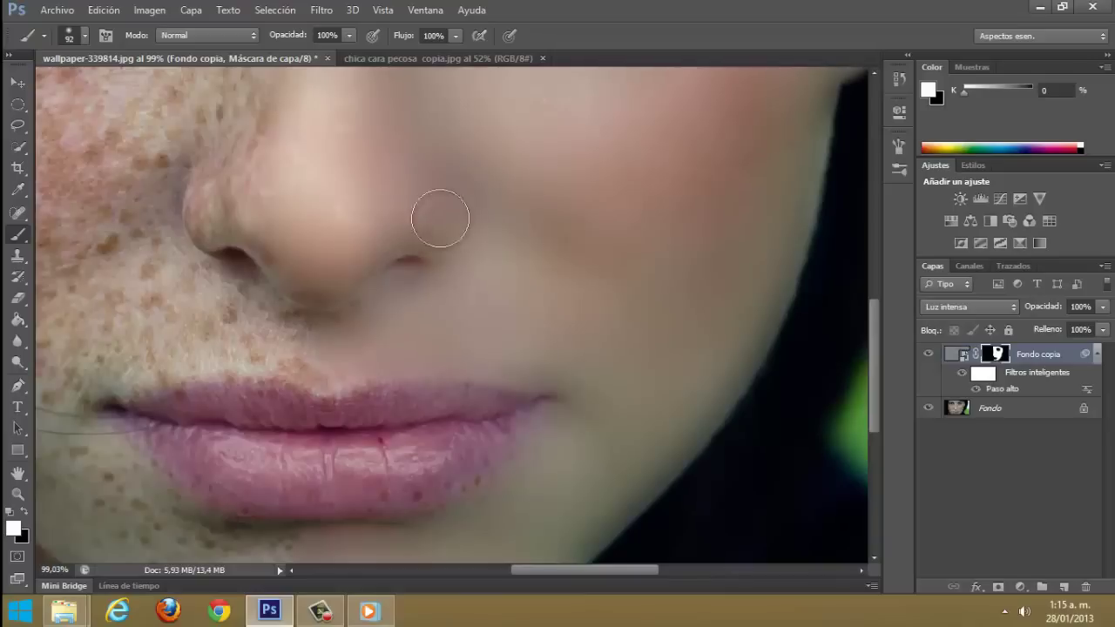
right_click(501, 223)
key("Return")
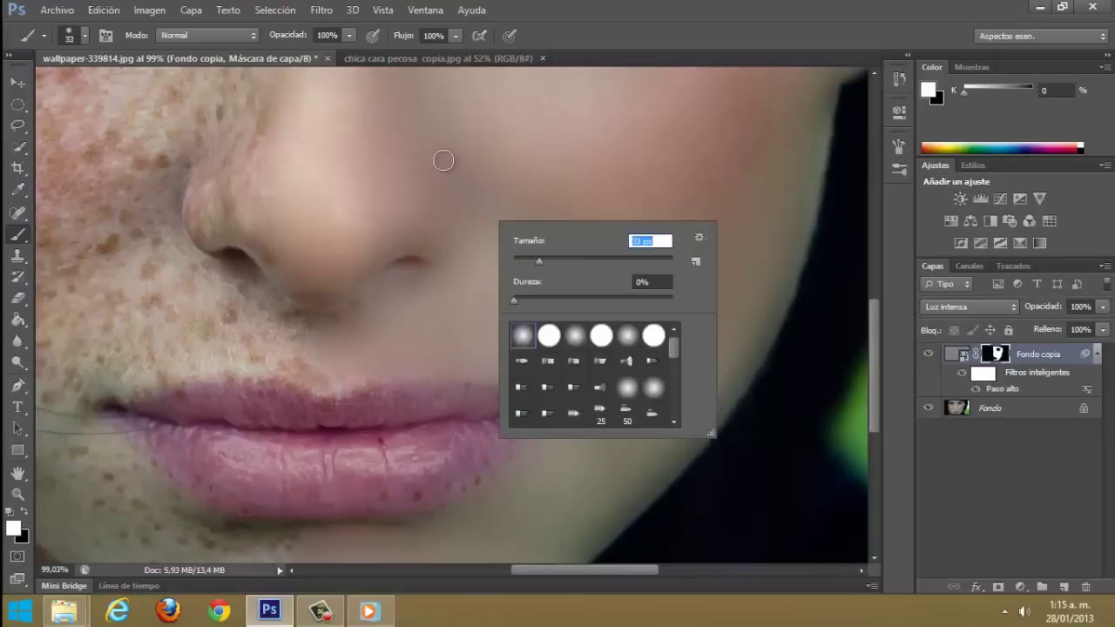
key("Return")
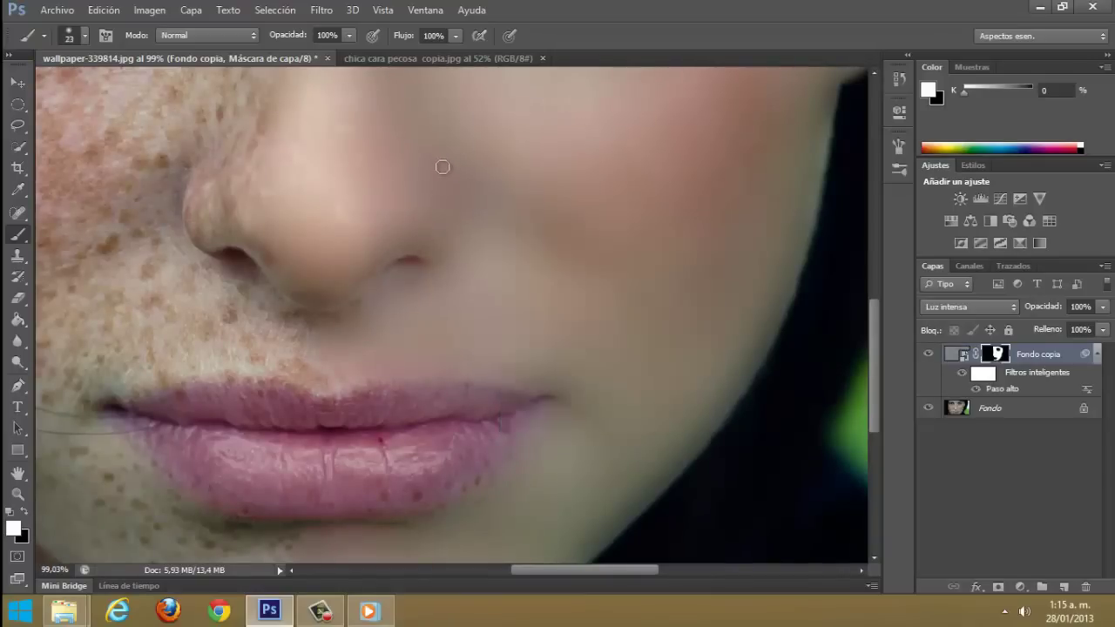
key("x")
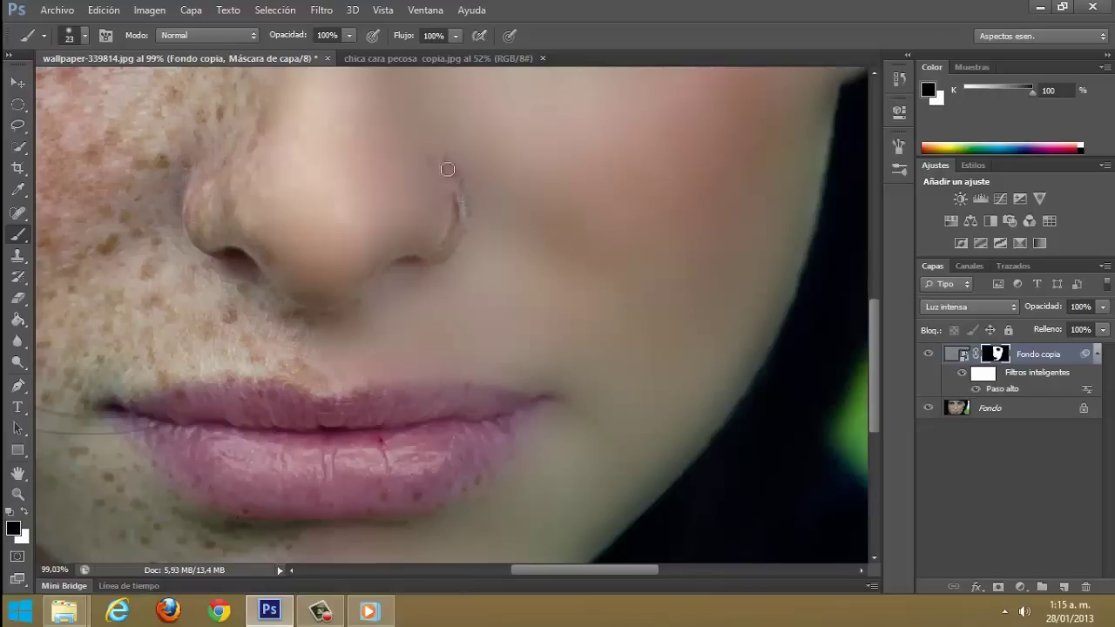
key("x")
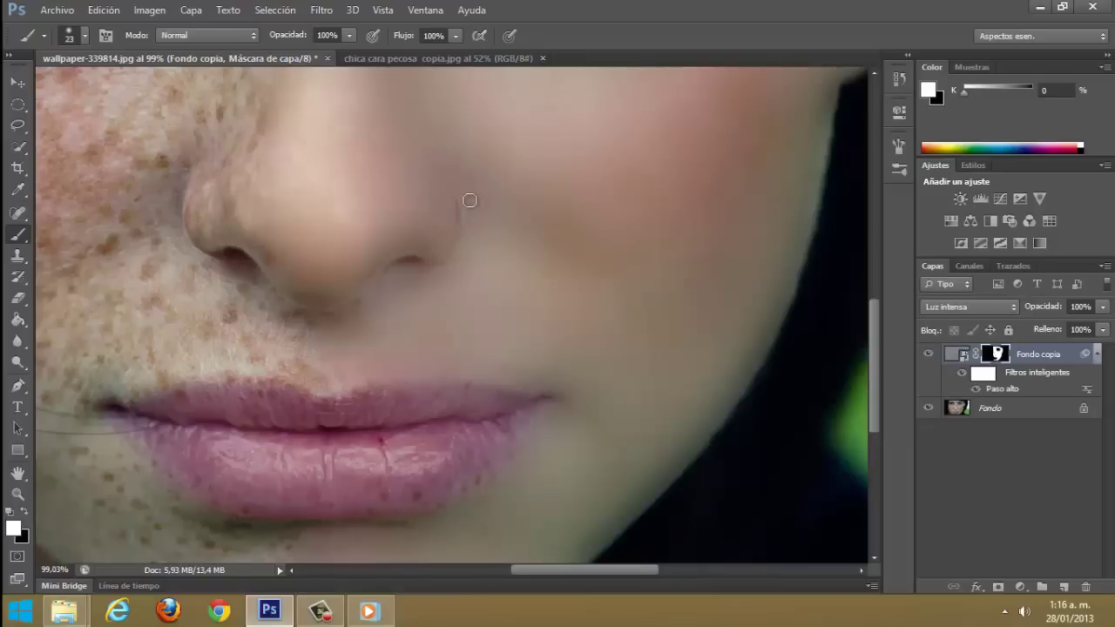
scroll(562, 214, "down", 5)
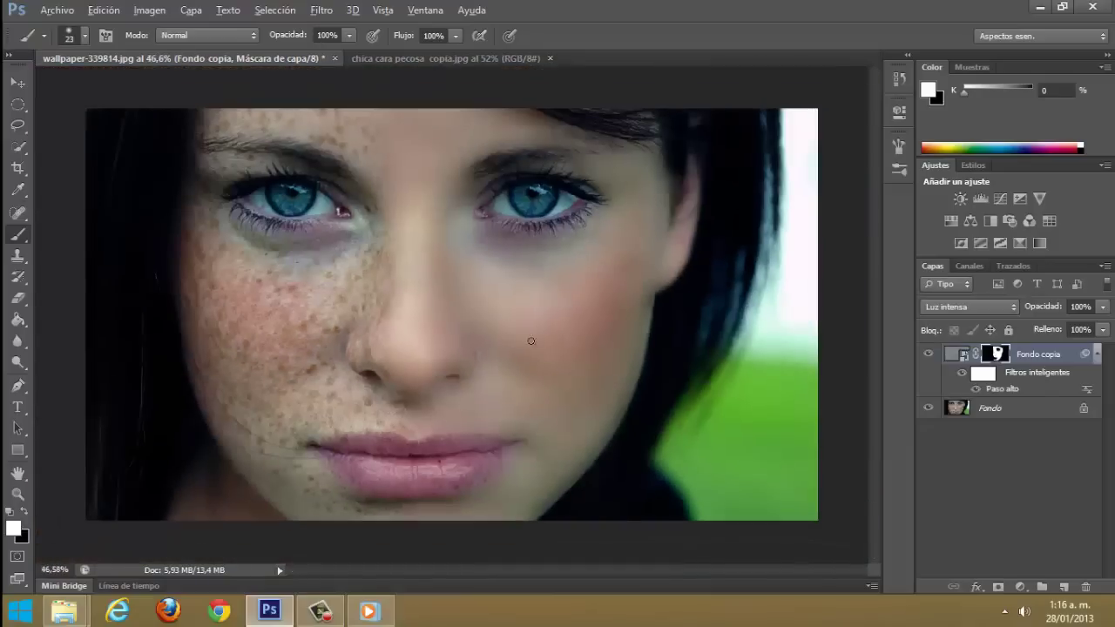
Step: Paint the nose crease at about 46% opacity, then zoom out to view the whole face
scroll(528, 366, "up", 4)
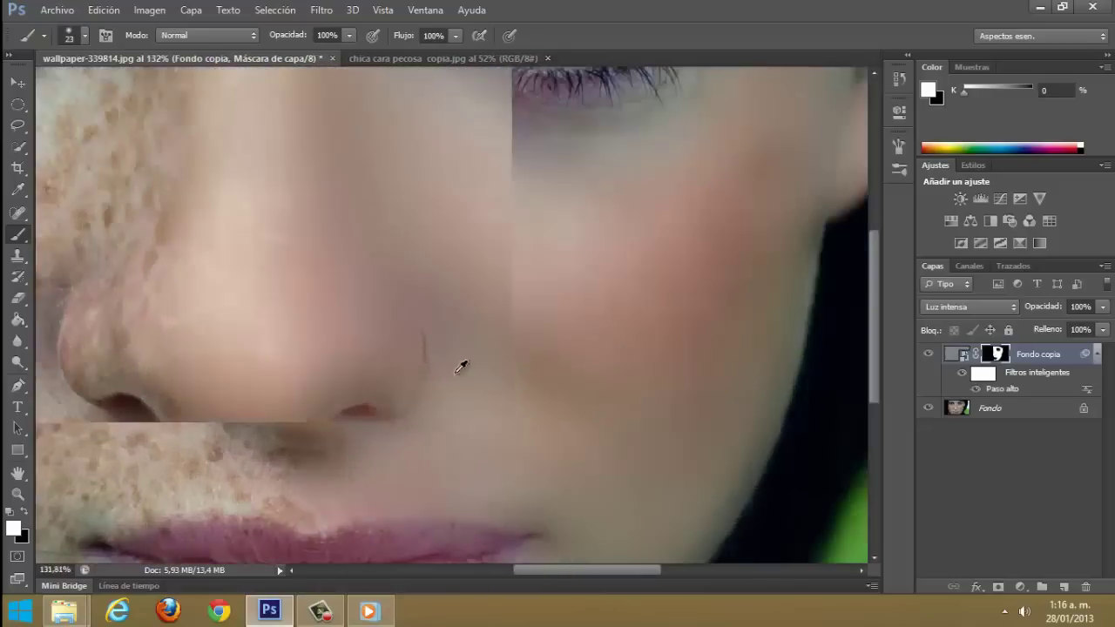
scroll(461, 366, "up", 1)
left_click_drag(291, 37, 259, 37)
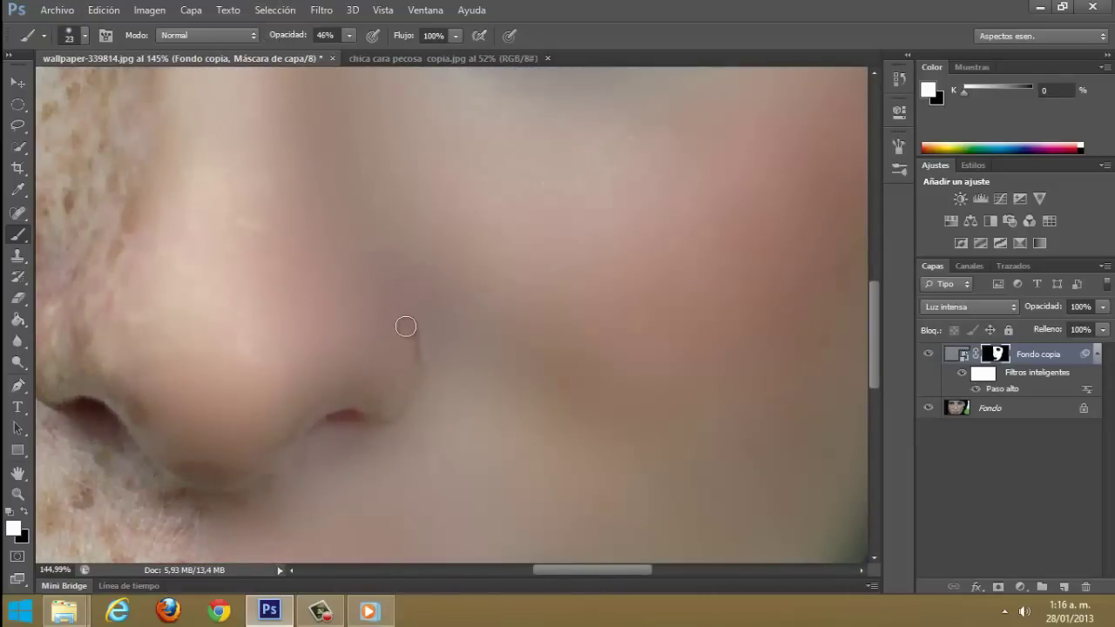
mouse_move(397, 401)
left_mouse_down()
mouse_move(411, 334)
mouse_move(400, 374)
left_mouse_up()
scroll(427, 272, "down", 3, "alt")
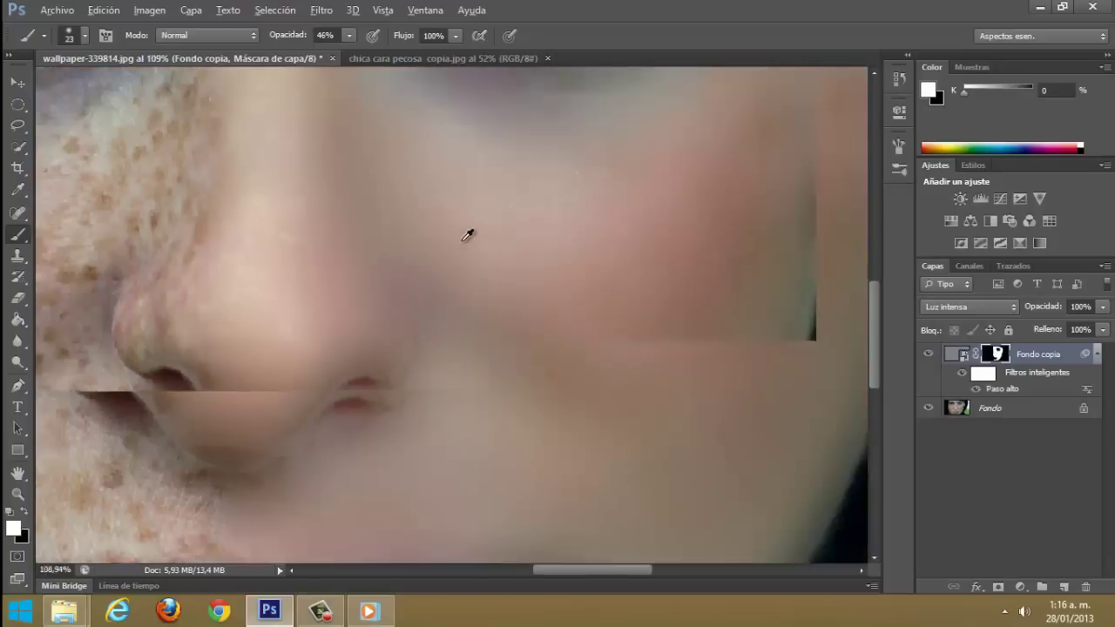
scroll(394, 345, "up", 3, "alt")
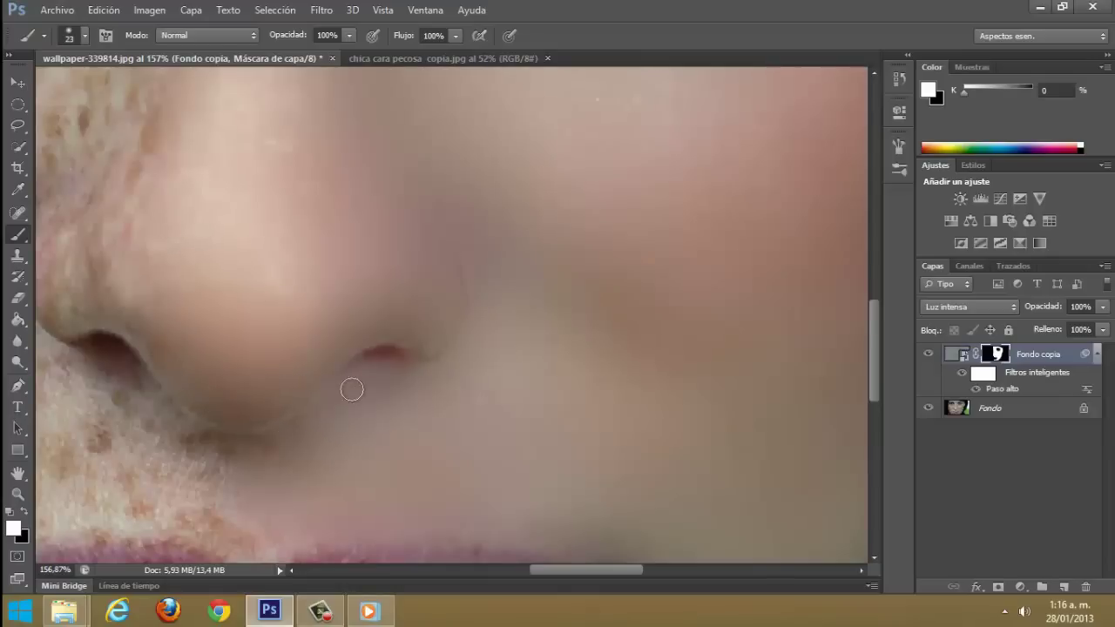
scroll(384, 401, "down", 1)
scroll(403, 436, "down", 3)
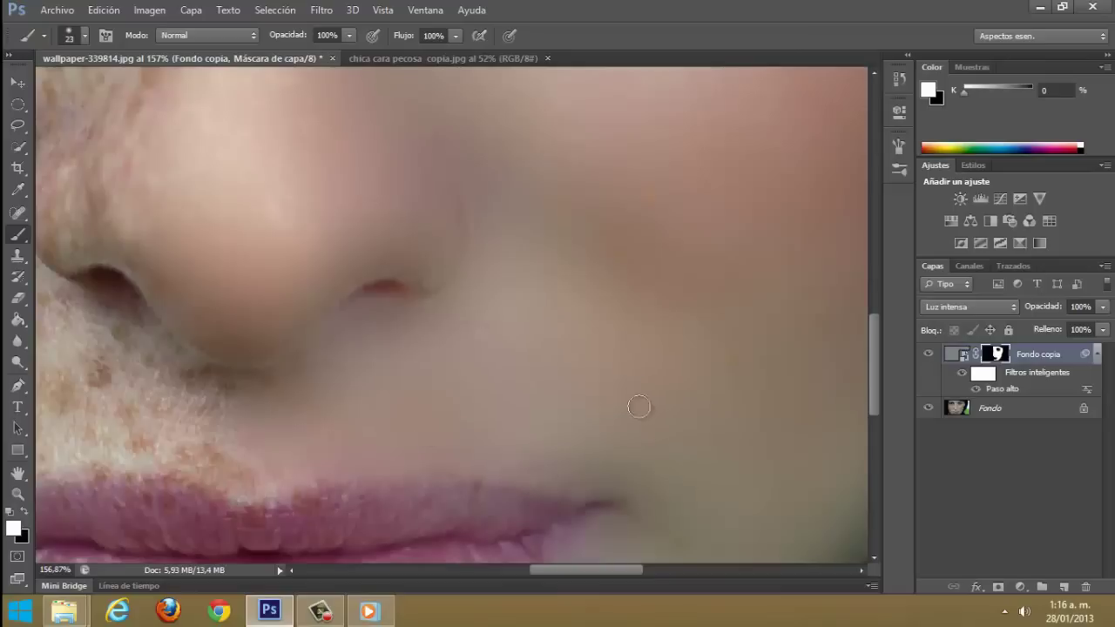
scroll(737, 407, "down", 5)
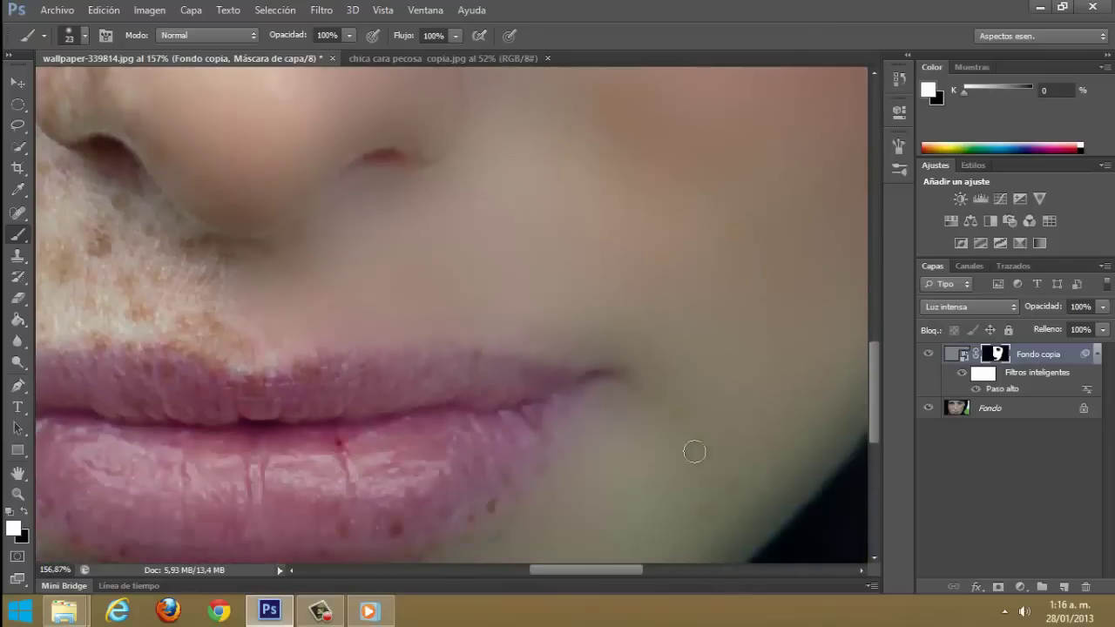
scroll(694, 451, "down", 3, "alt")
scroll(689, 348, "down", 2, "alt")
scroll(684, 327, "down", 2, "alt")
scroll(632, 290, "down", 2, "alt")
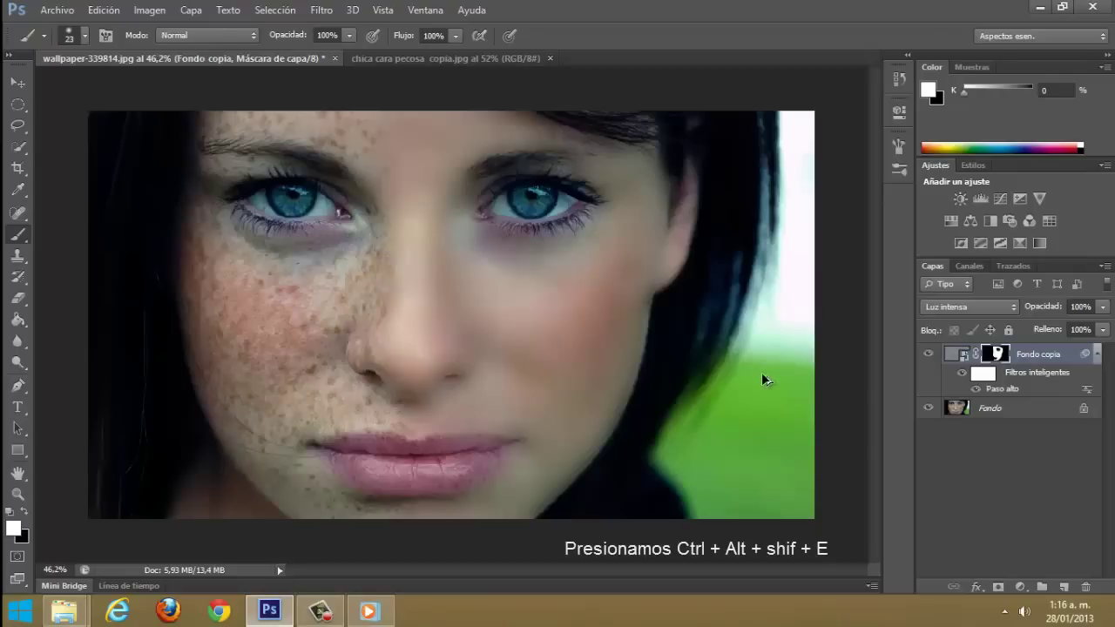
Step: Stamp the visible layers into Capa 1, duplicate it as Capa 1 copia and invert it
key("ctrl+alt+shift+e")
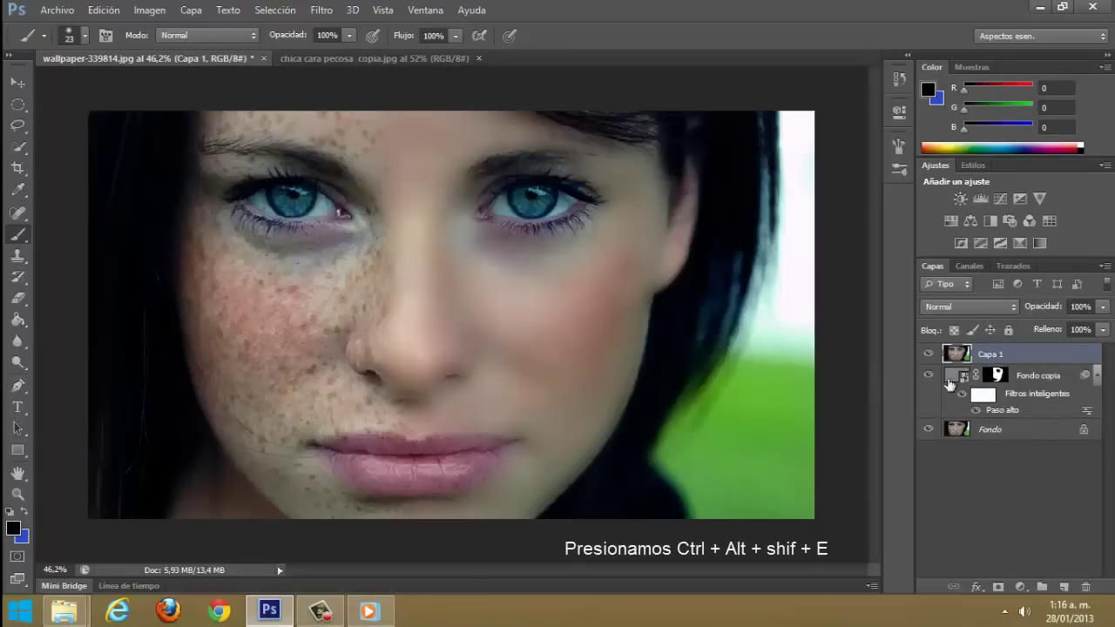
right_click(1018, 353)
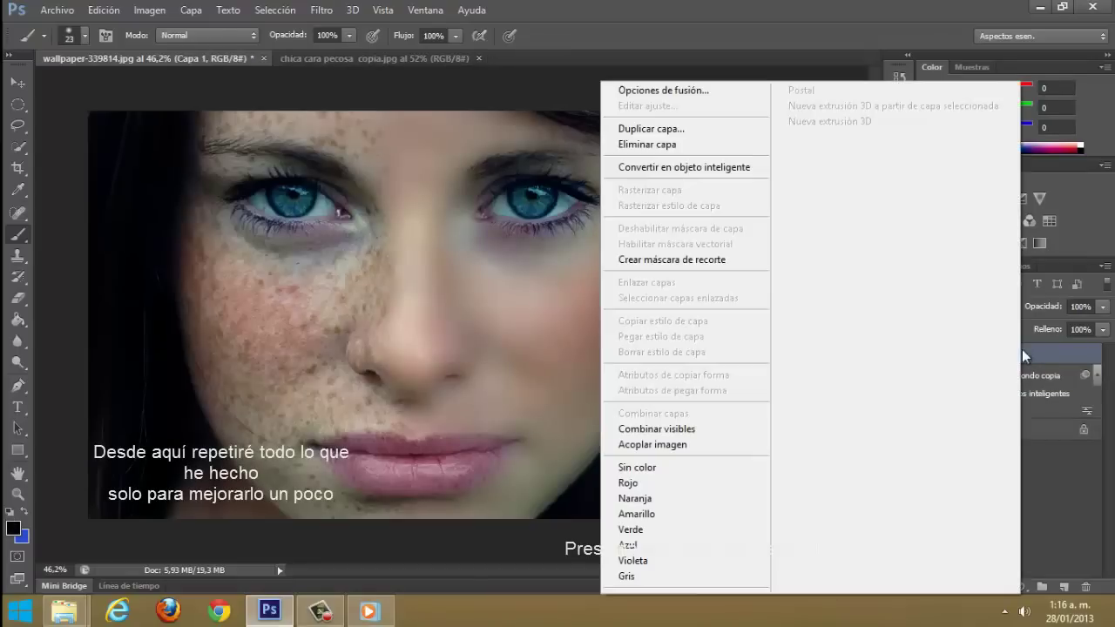
left_click(658, 130)
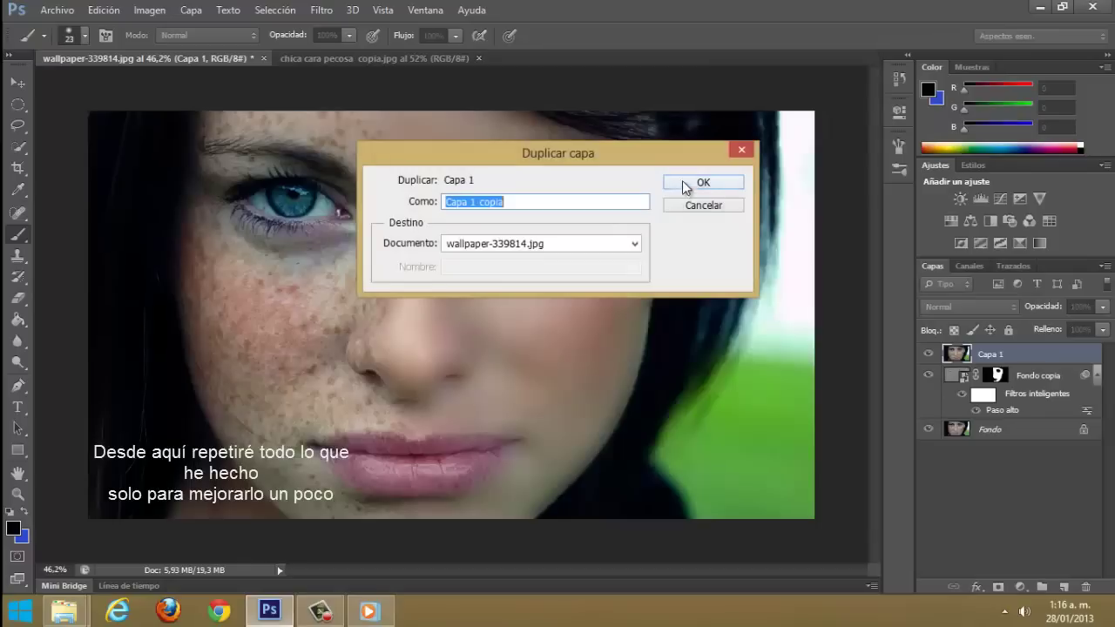
left_click(685, 181)
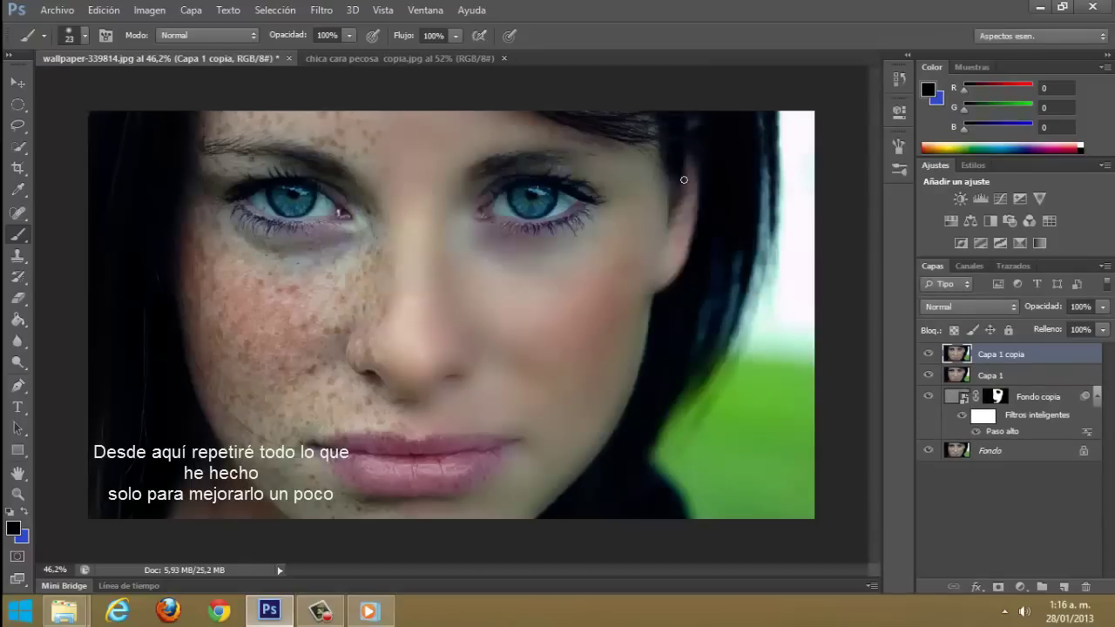
key("ctrl+i")
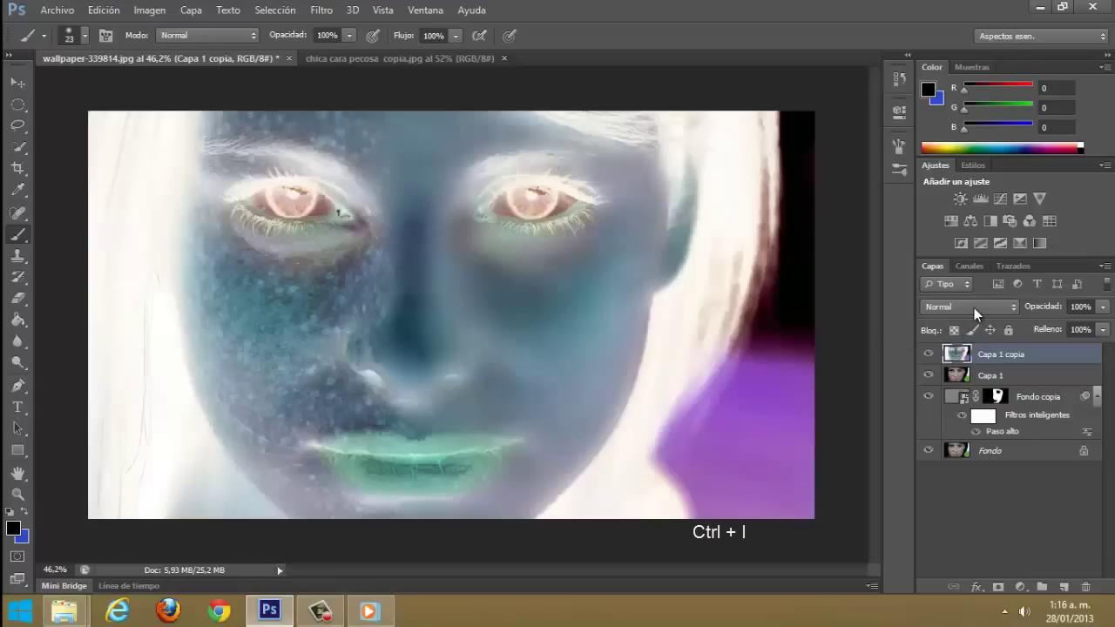
Step: Set Capa 1 copia to Luz intensa blending and convert it to a smart object
left_click(974, 308)
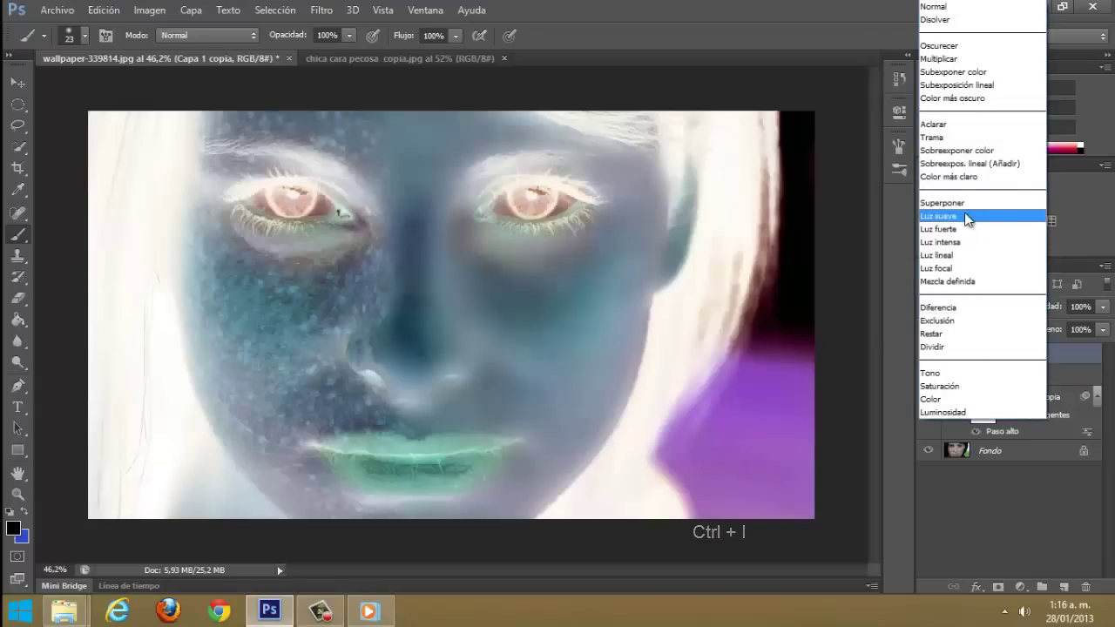
left_click(964, 241)
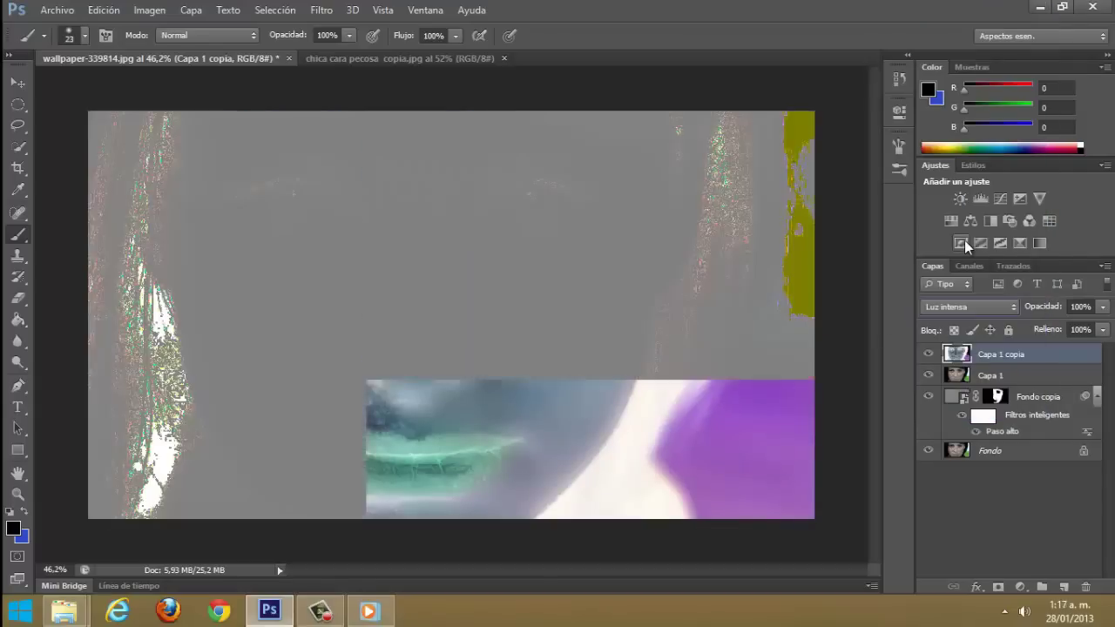
right_click(1027, 353)
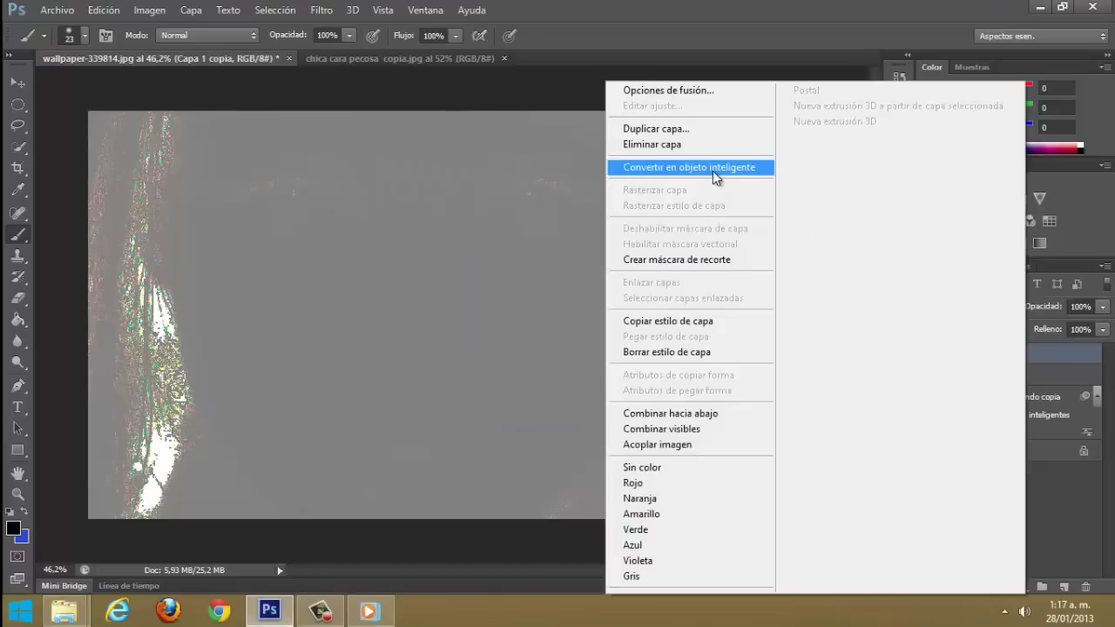
left_click(712, 168)
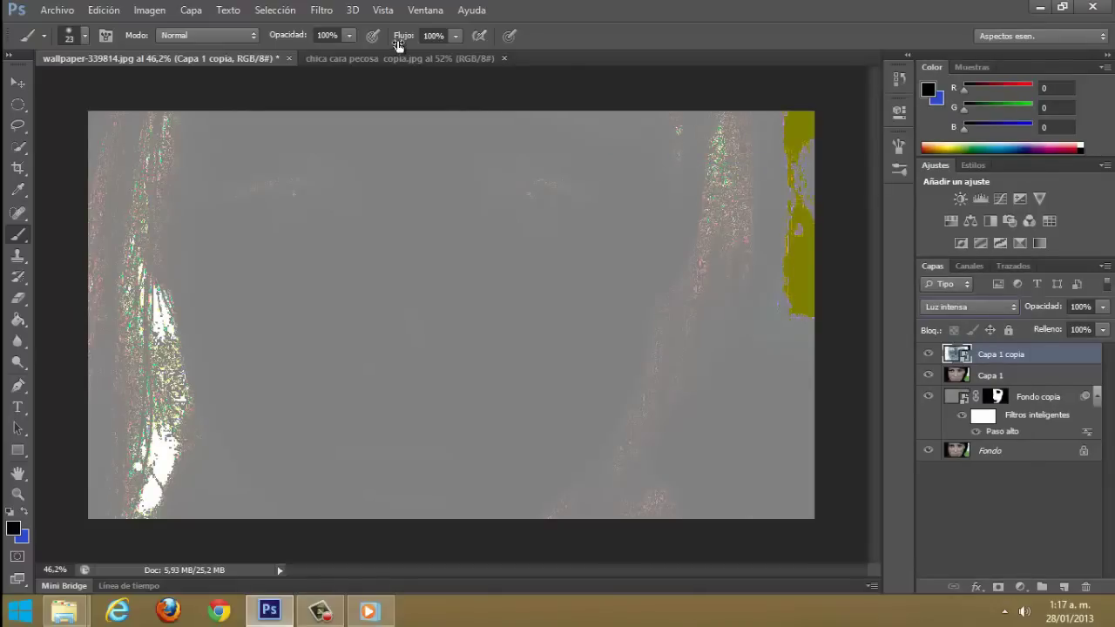
left_click(321, 10)
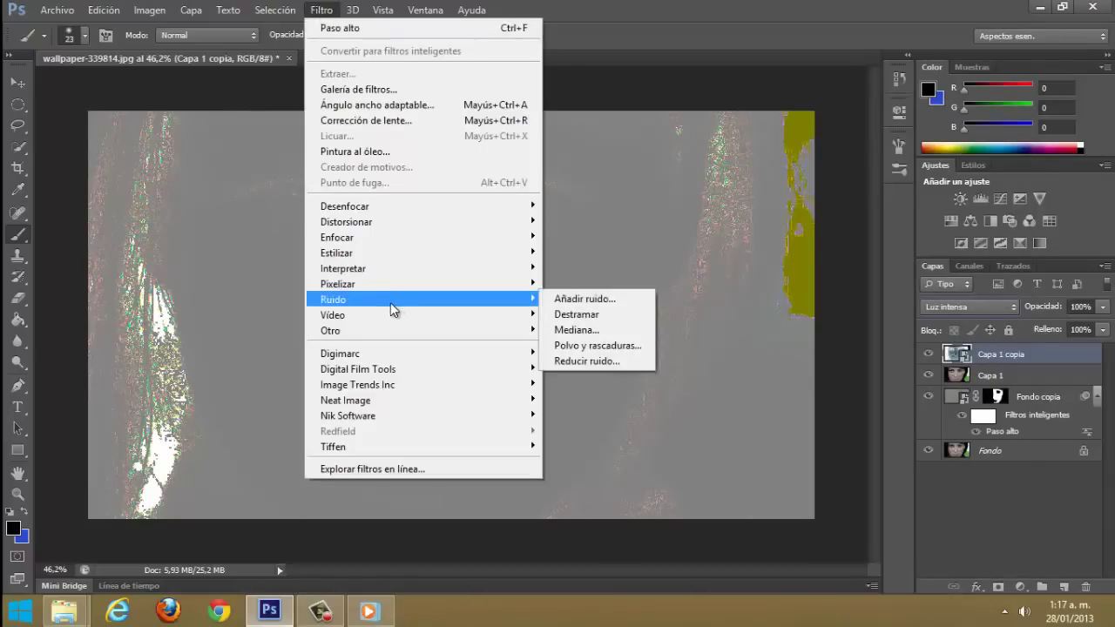
mouse_move(418, 331)
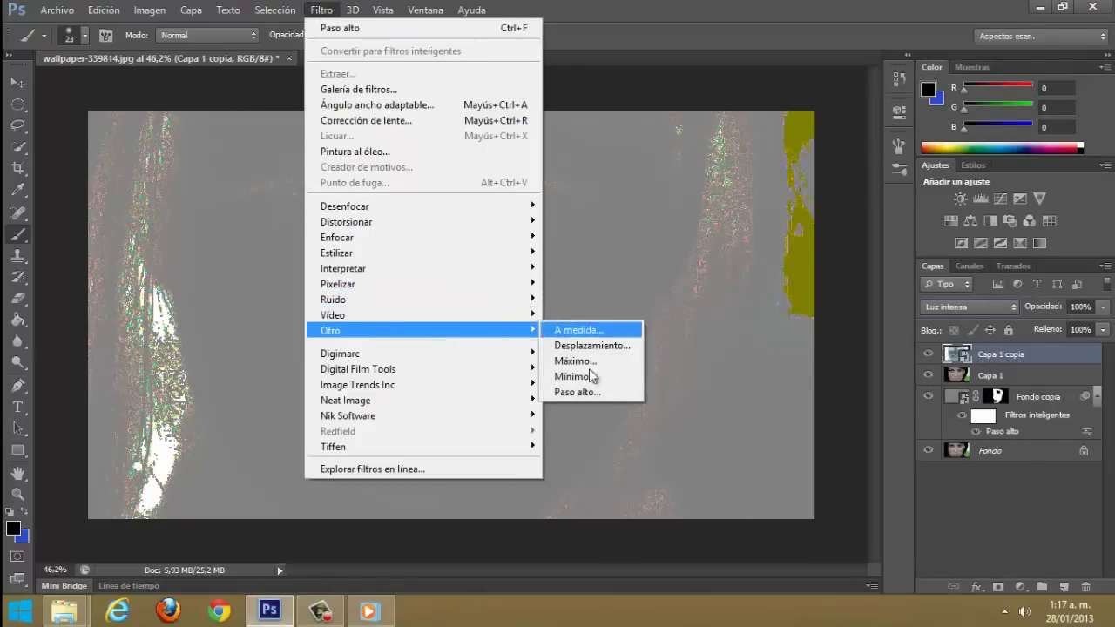
Step: Apply a Paso alto smart filter to Capa 1 copia at a radius of about 9,4
left_click(591, 395)
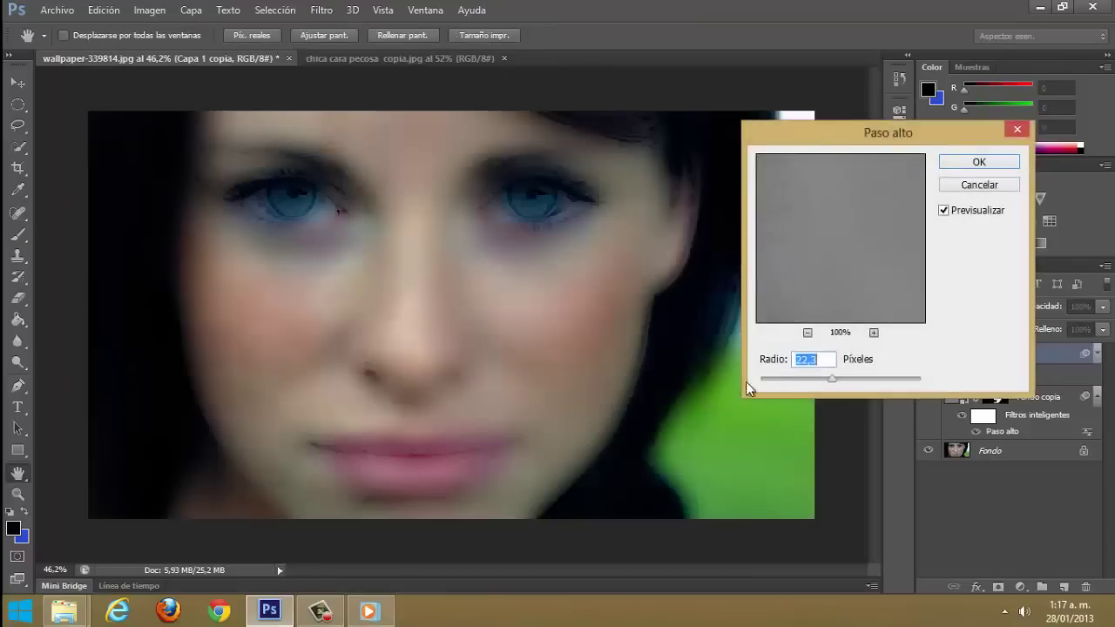
left_click_drag(823, 380, 817, 379)
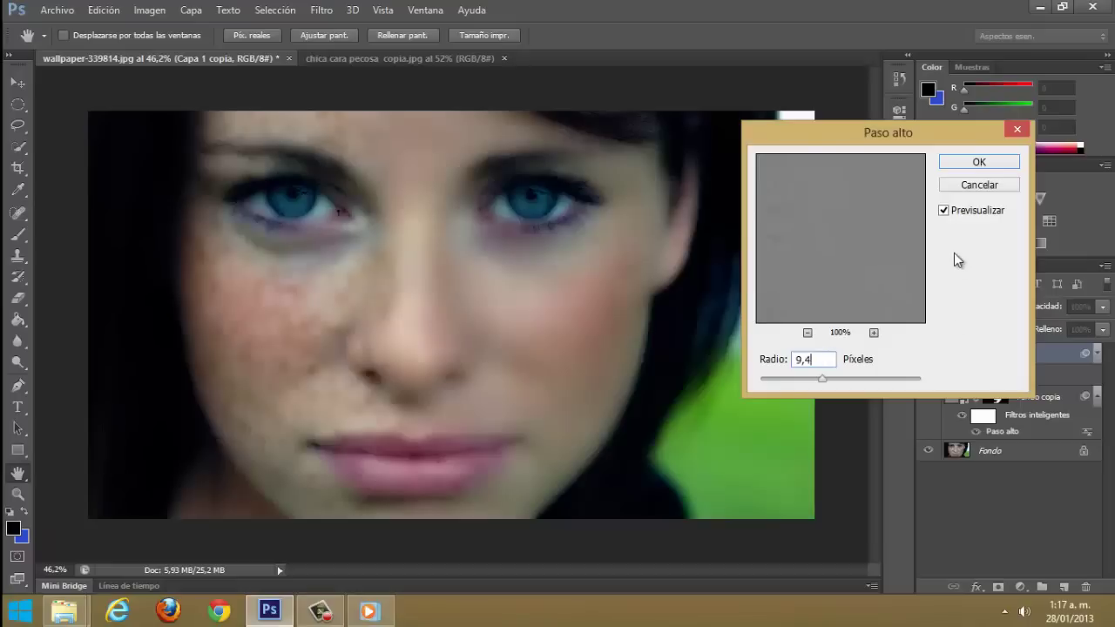
left_click(967, 165)
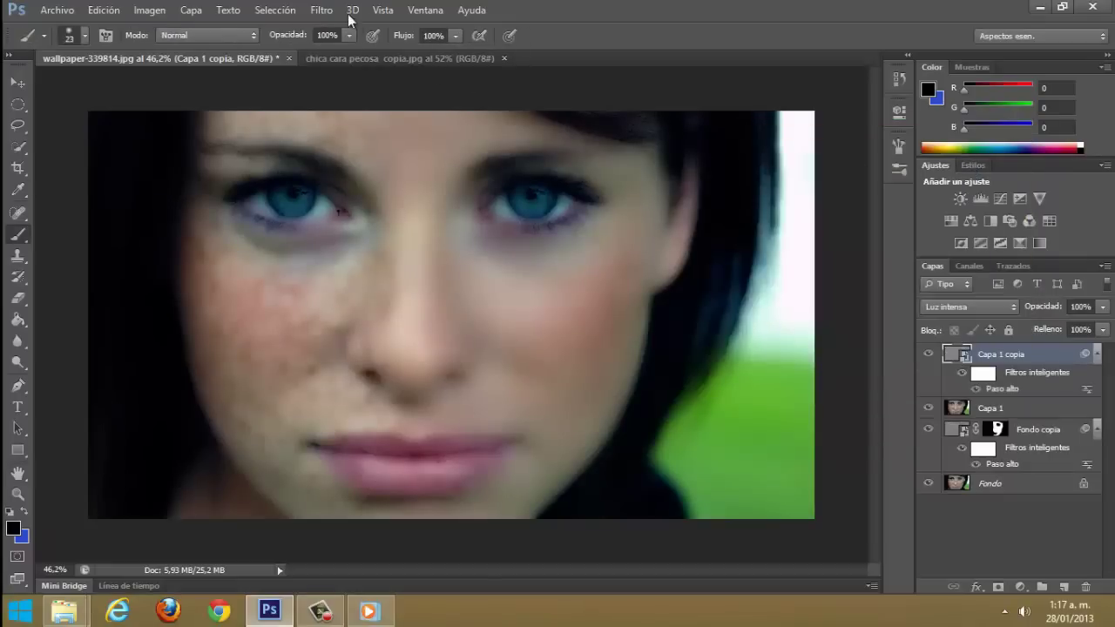
Step: Add a Desenfoque gaussiano smart filter with a radius of around 5 pixels
left_click(321, 10)
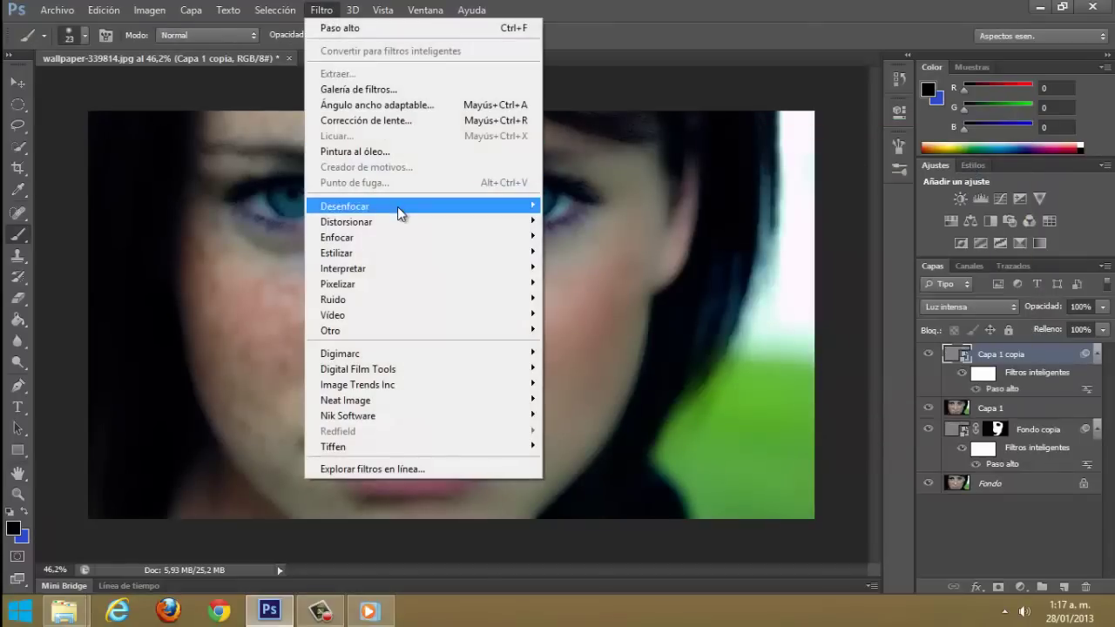
mouse_move(345, 207)
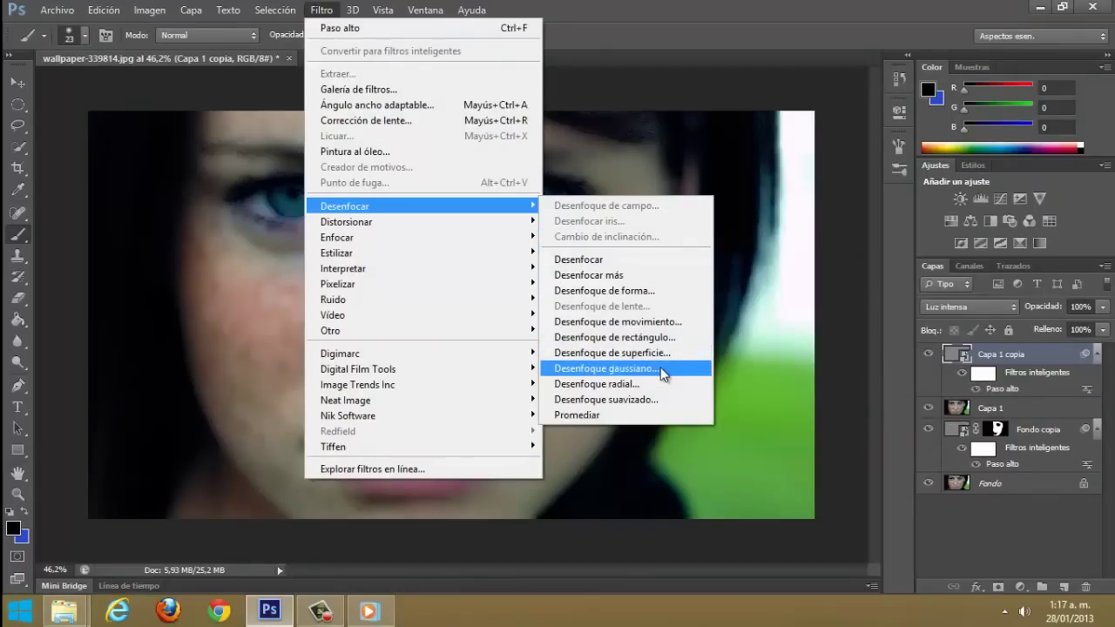
left_click(661, 367)
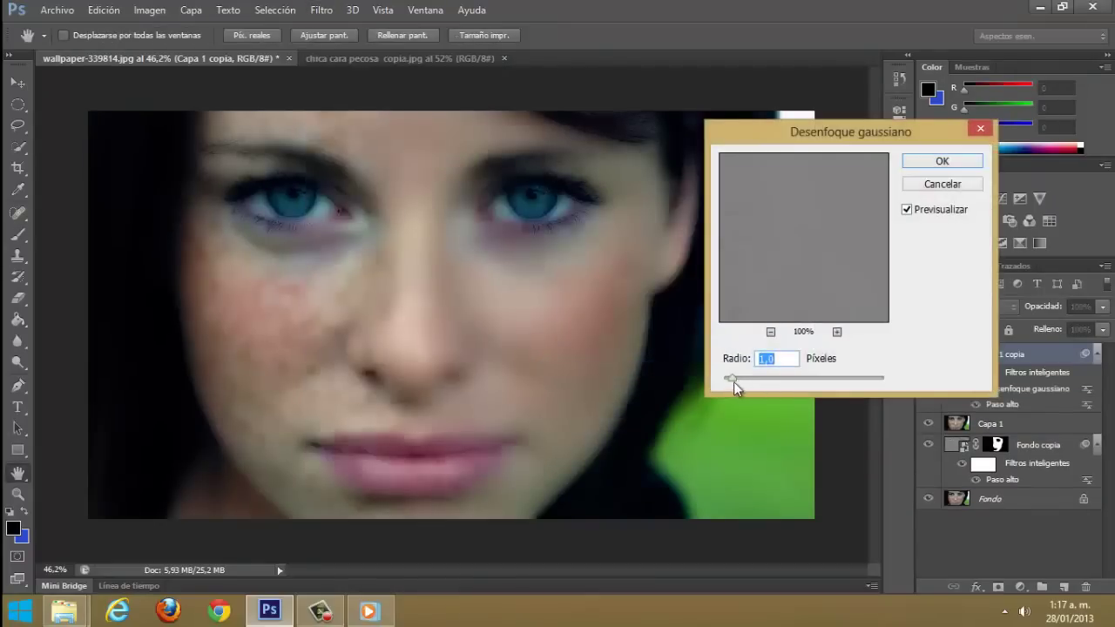
left_click_drag(732, 379, 742, 379)
mouse_move(750, 378)
left_mouse_down()
mouse_move(766, 378)
mouse_move(753, 381)
left_mouse_up()
left_click(942, 163)
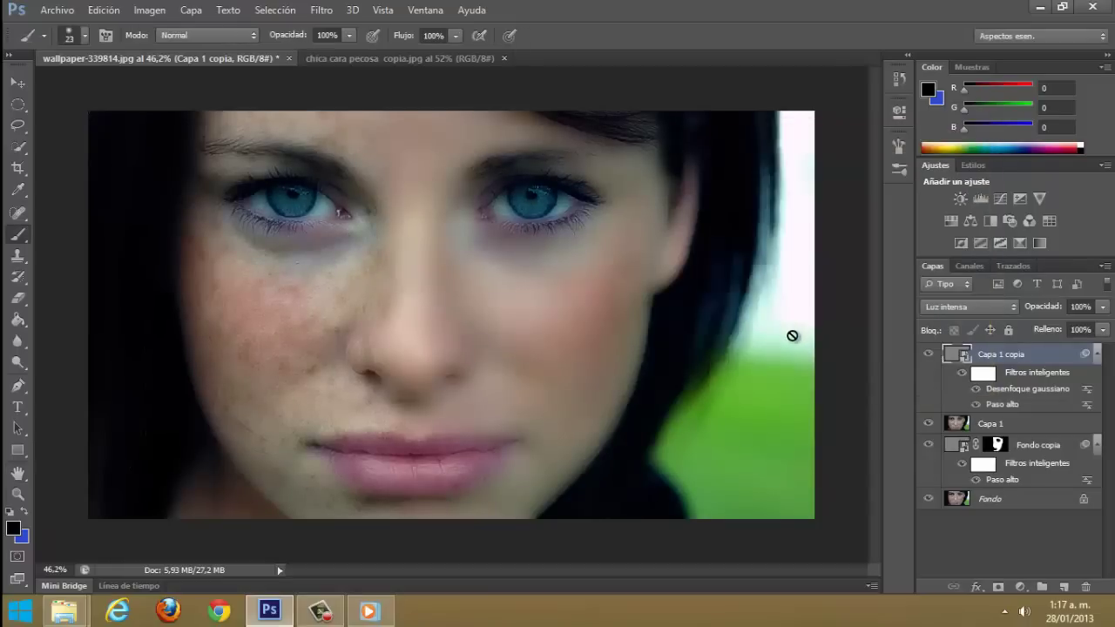
Step: Add a black layer mask to Capa 1 copia and set a soft 44 px brush
left_click(997, 588, "alt")
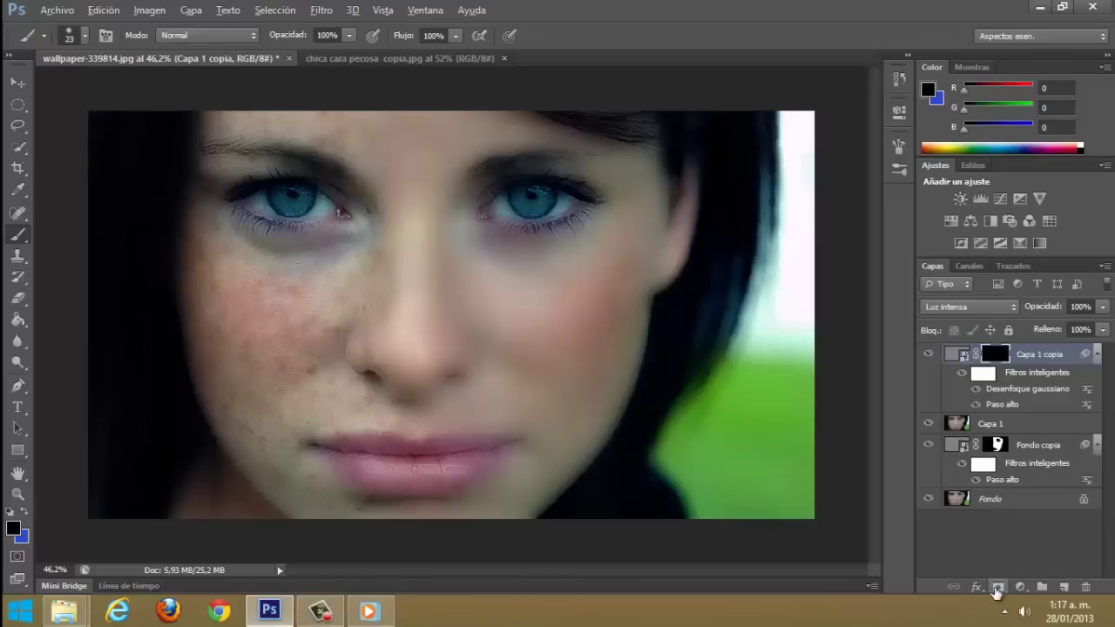
key("d")
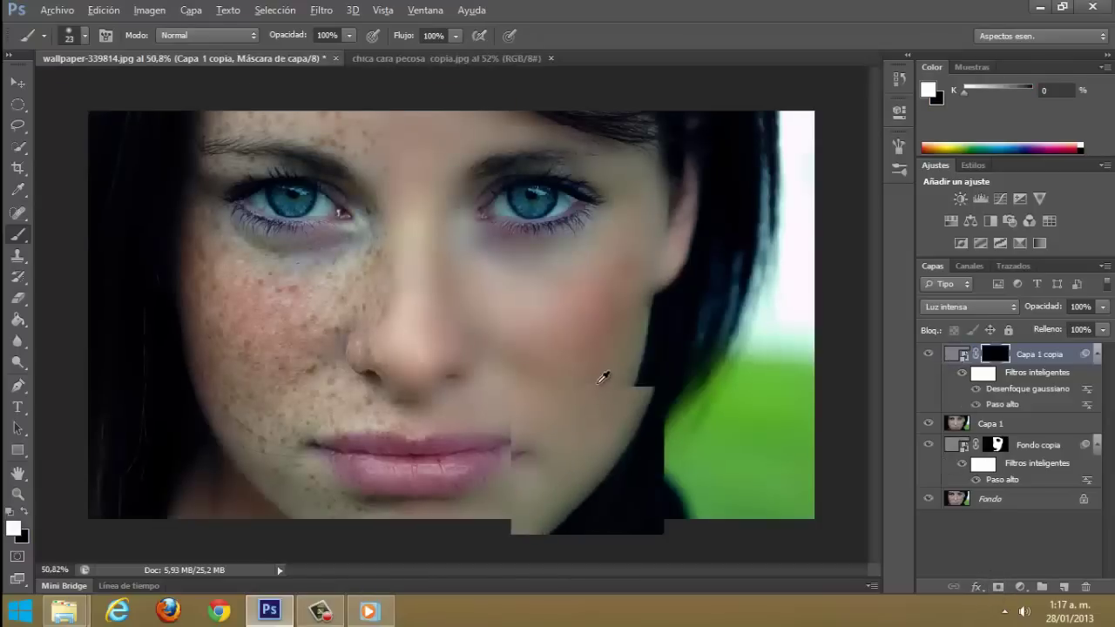
scroll(605, 373, "up", 5)
scroll(626, 287, "up", 2)
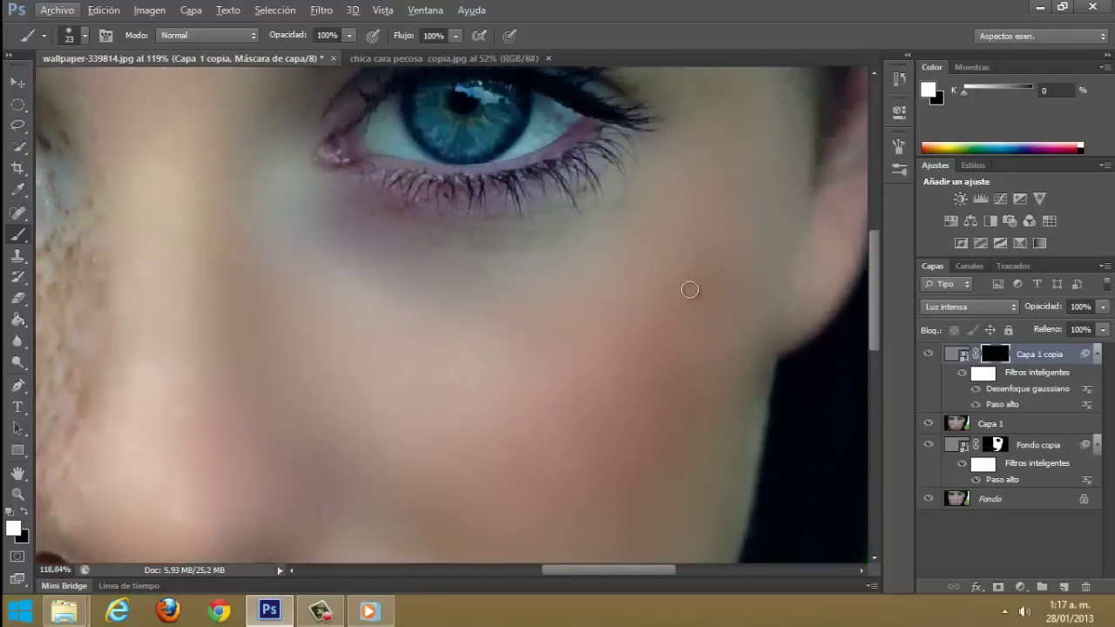
scroll(702, 279, "up", 2)
scroll(700, 289, "up", 2)
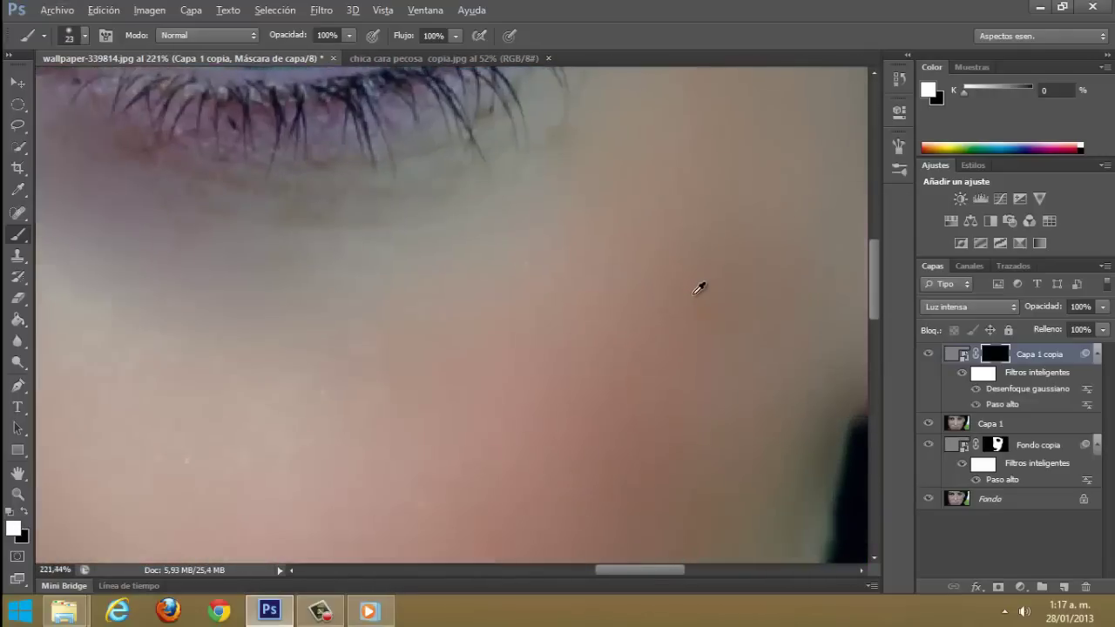
scroll(693, 296, "up", 1)
right_click(648, 287)
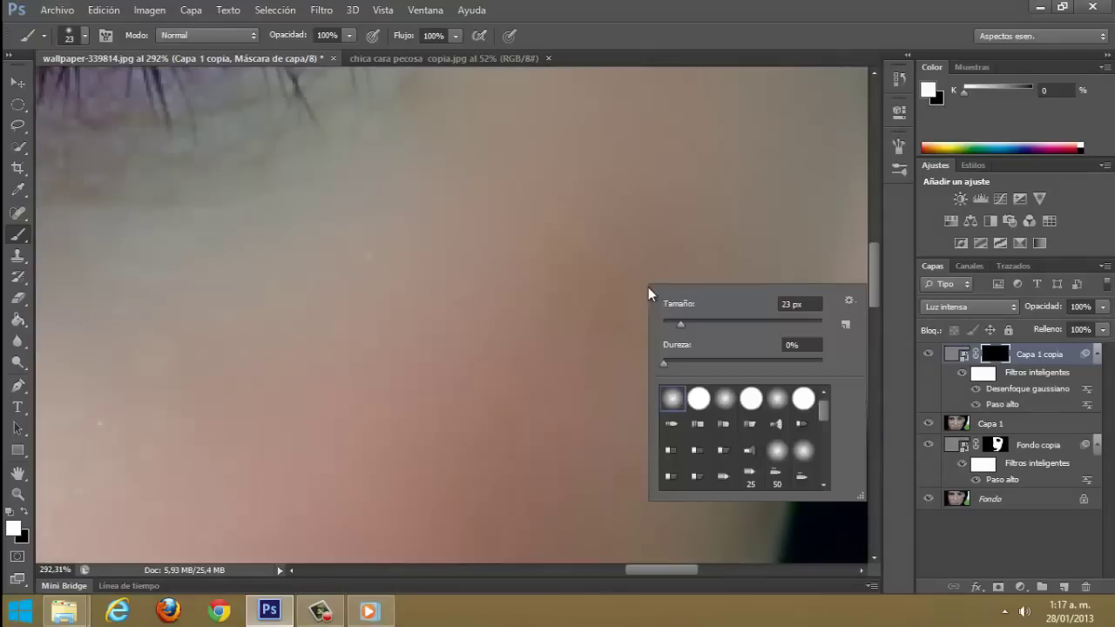
left_click(698, 322)
key("Return")
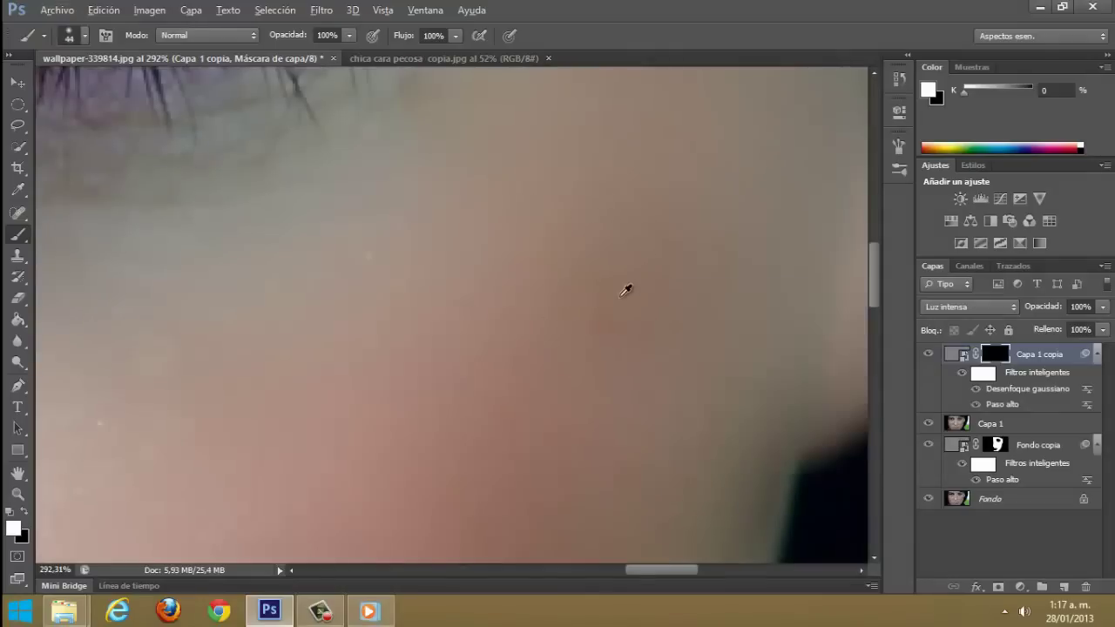
Step: Paint white on the mask to restore smoothing along the jaw, cheek and beside the nose
scroll(620, 292, "down", 3)
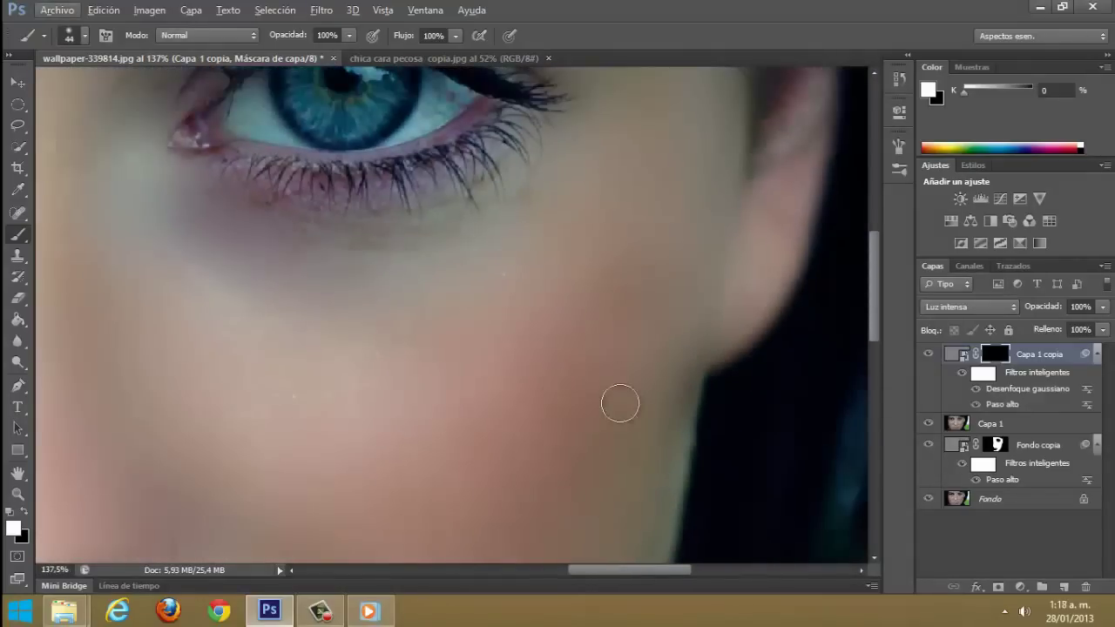
scroll(601, 348, "down", 3)
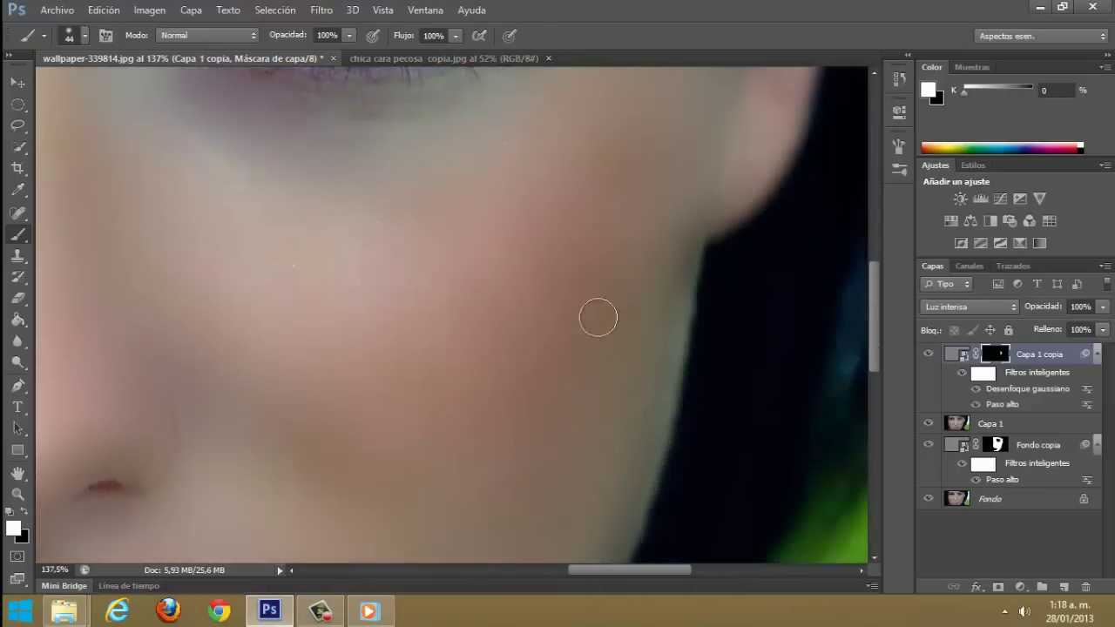
scroll(470, 358, "down", 2)
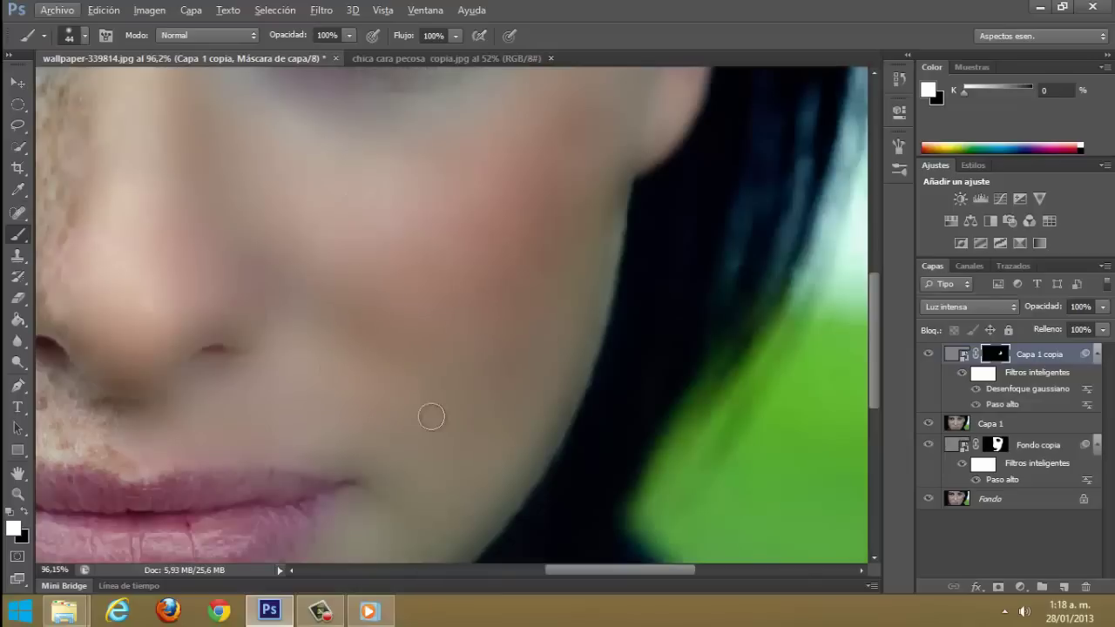
left_click_drag(602, 201, 520, 471)
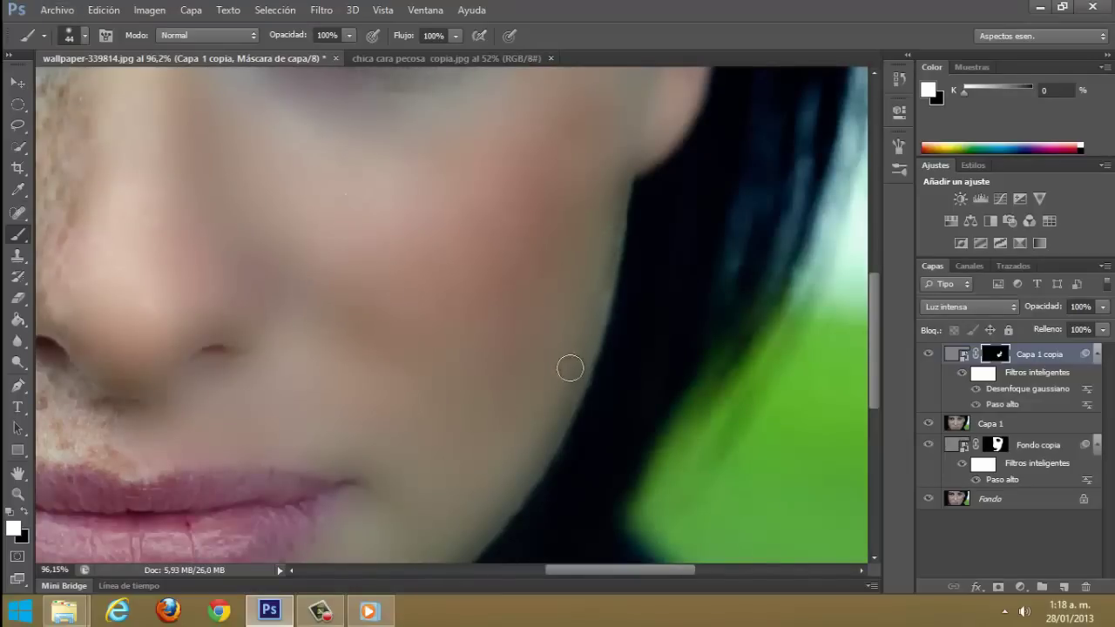
scroll(514, 366, "down", 3)
scroll(510, 331, "down", 1)
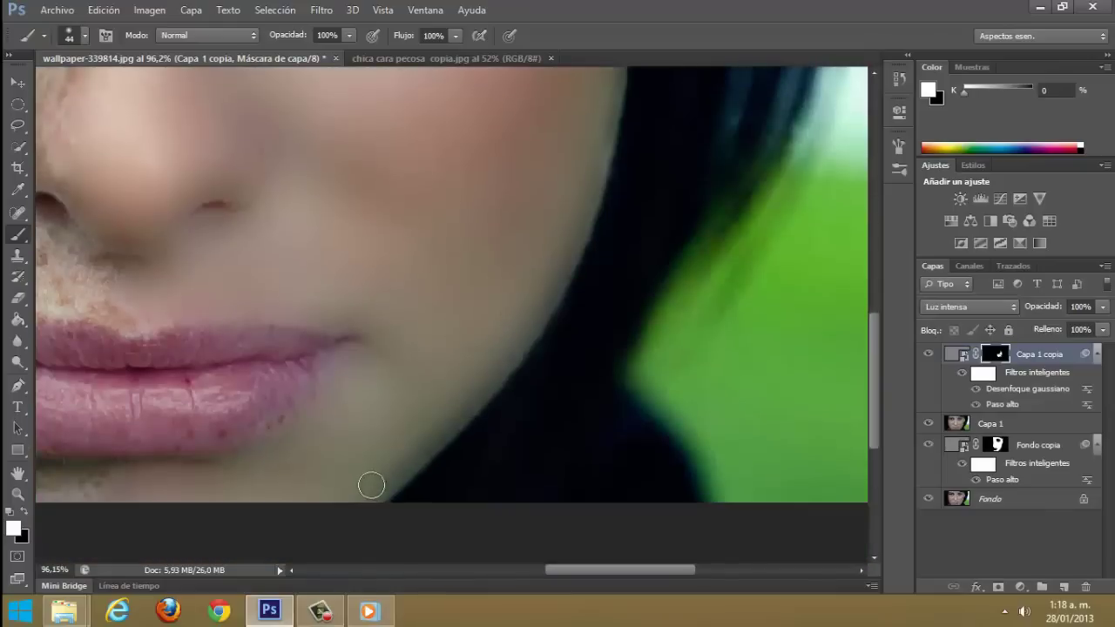
scroll(350, 470, "left", 3)
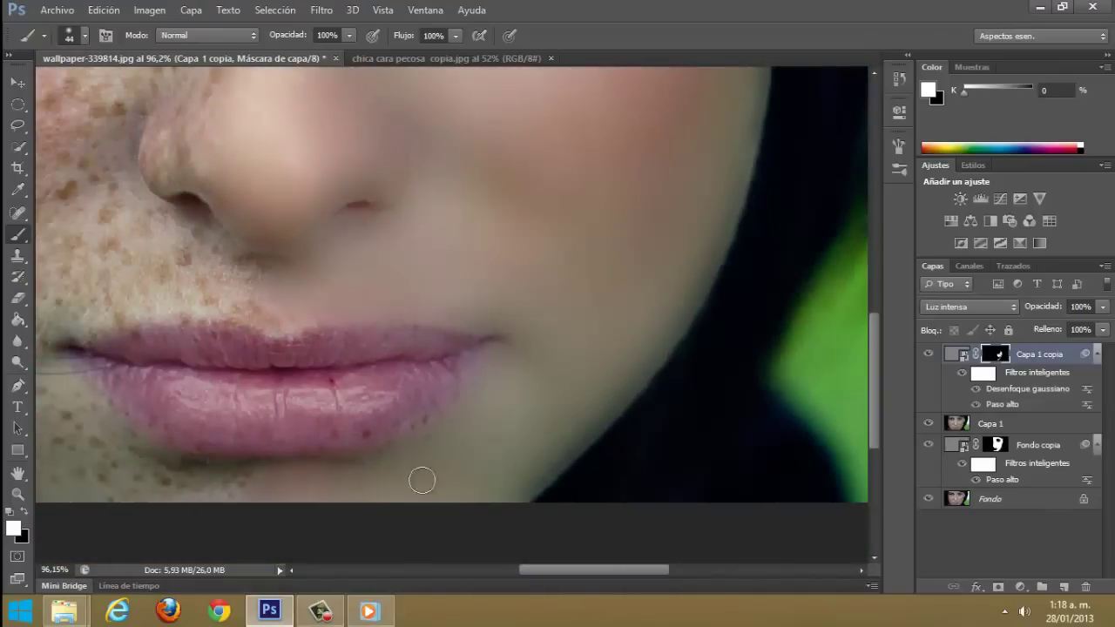
scroll(459, 457, "up", 2)
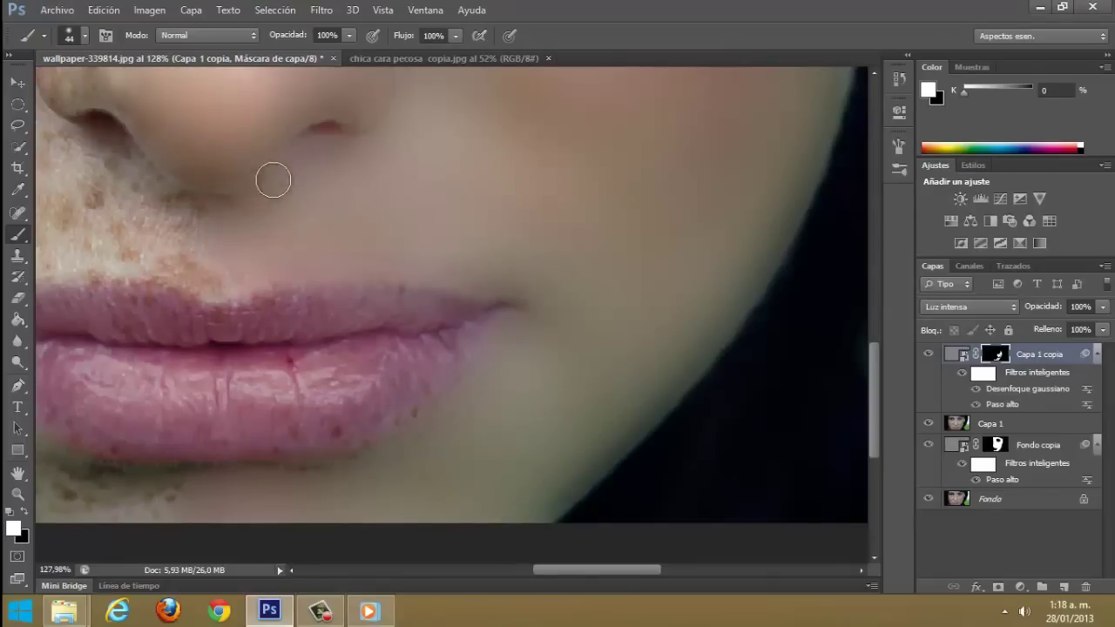
scroll(465, 207, "up", 2)
scroll(416, 242, "up", 3)
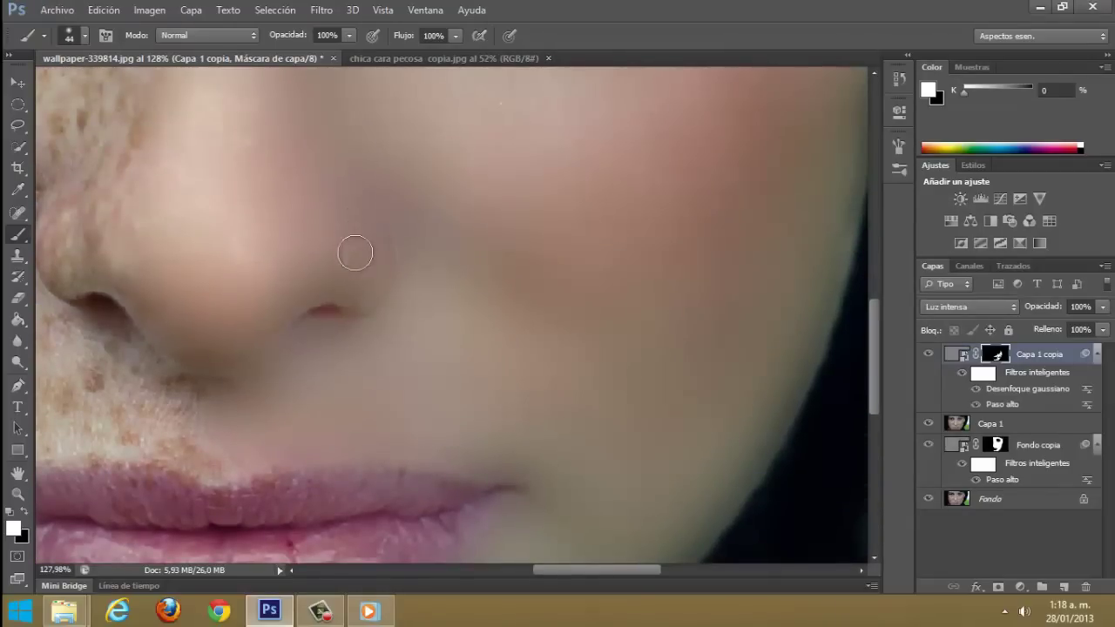
scroll(291, 169, "down", 3)
scroll(256, 186, "down", 2)
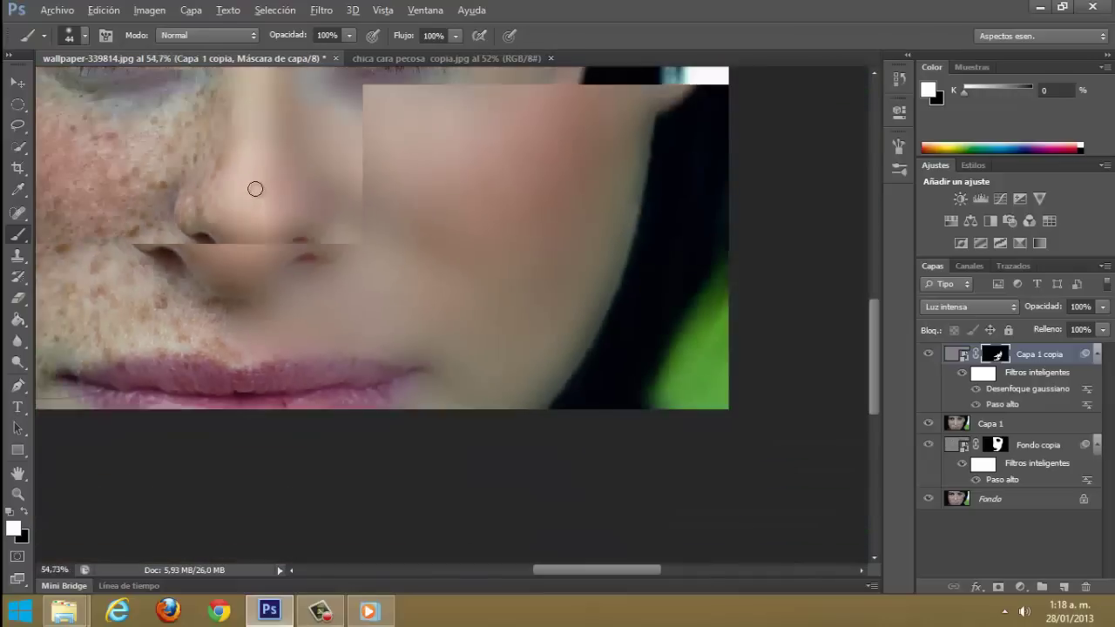
scroll(295, 257, "up", 2)
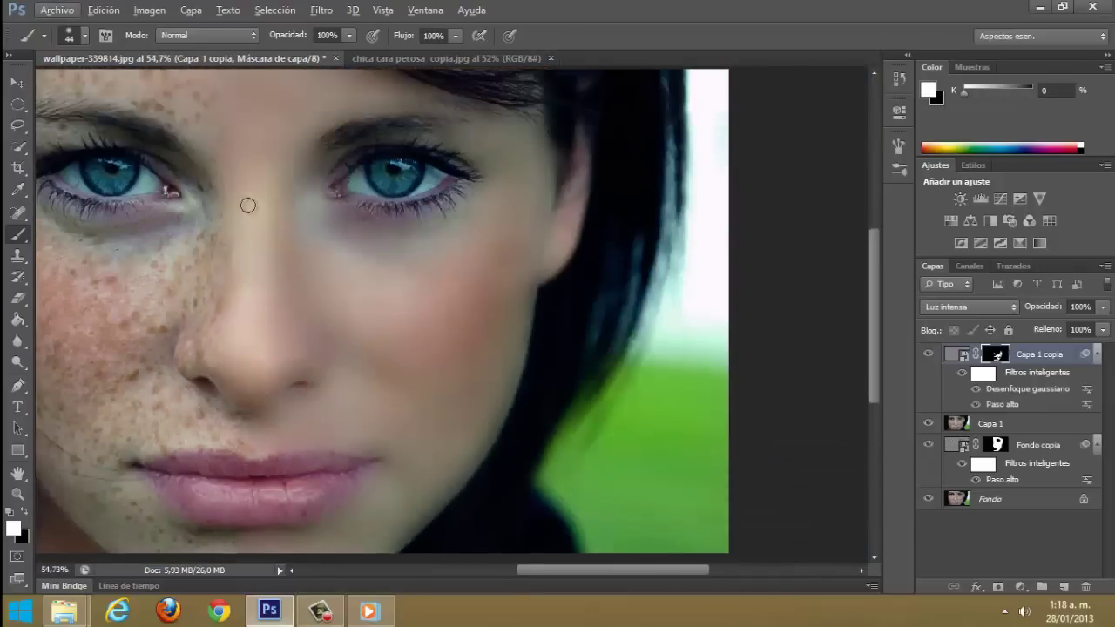
scroll(348, 128, "up", 2)
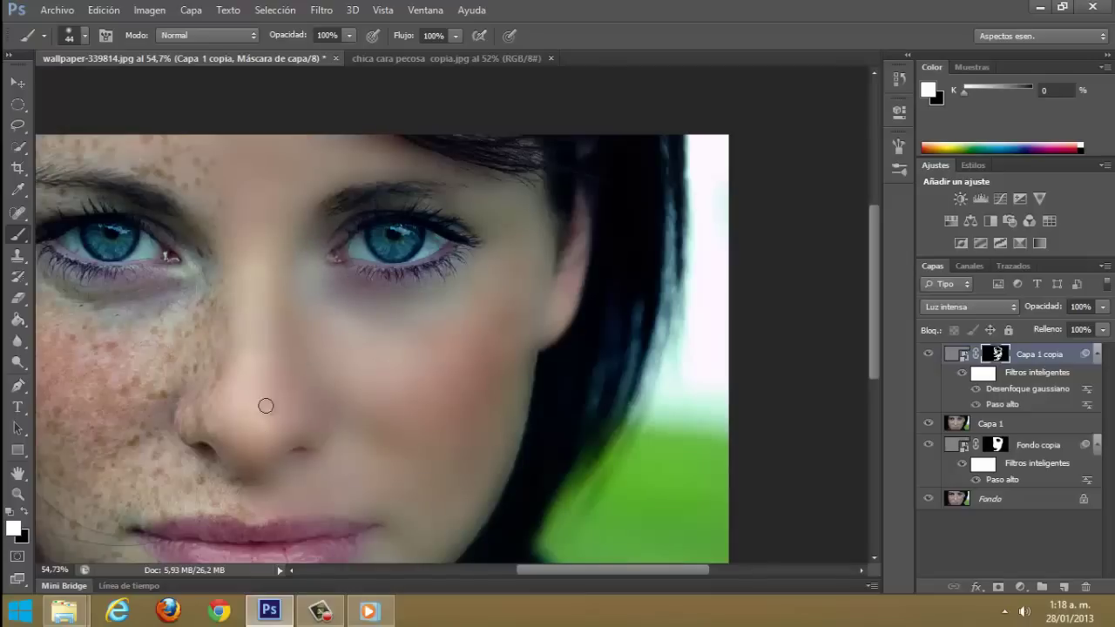
scroll(342, 390, "down", 1)
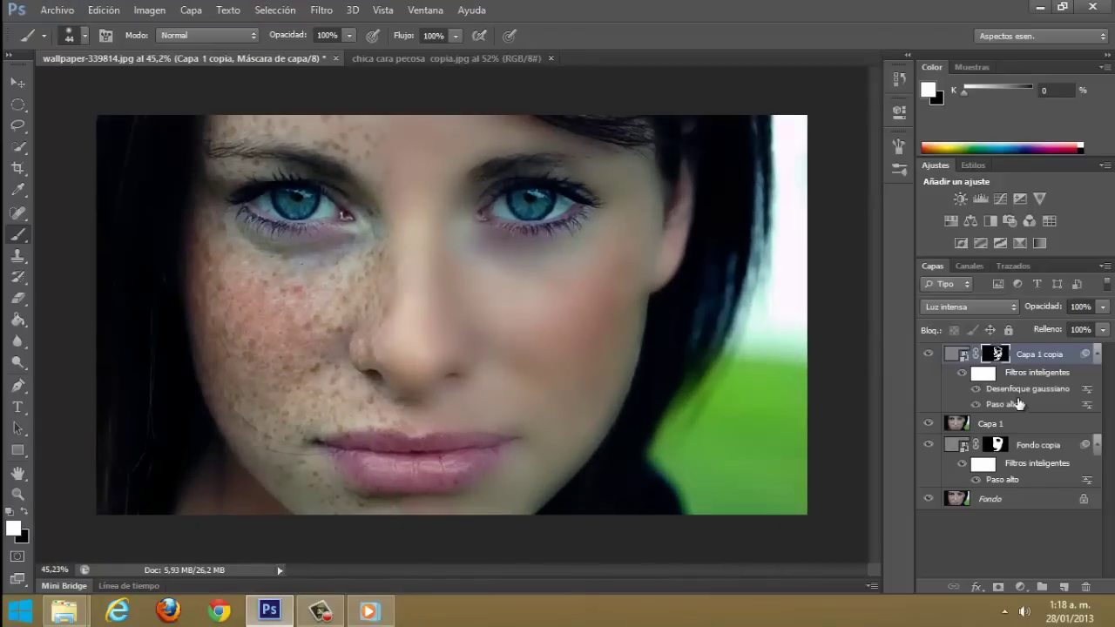
Step: Edit the Paso alto smart filter, reducing its radius to about 5,9 pixels
double_click(1002, 405)
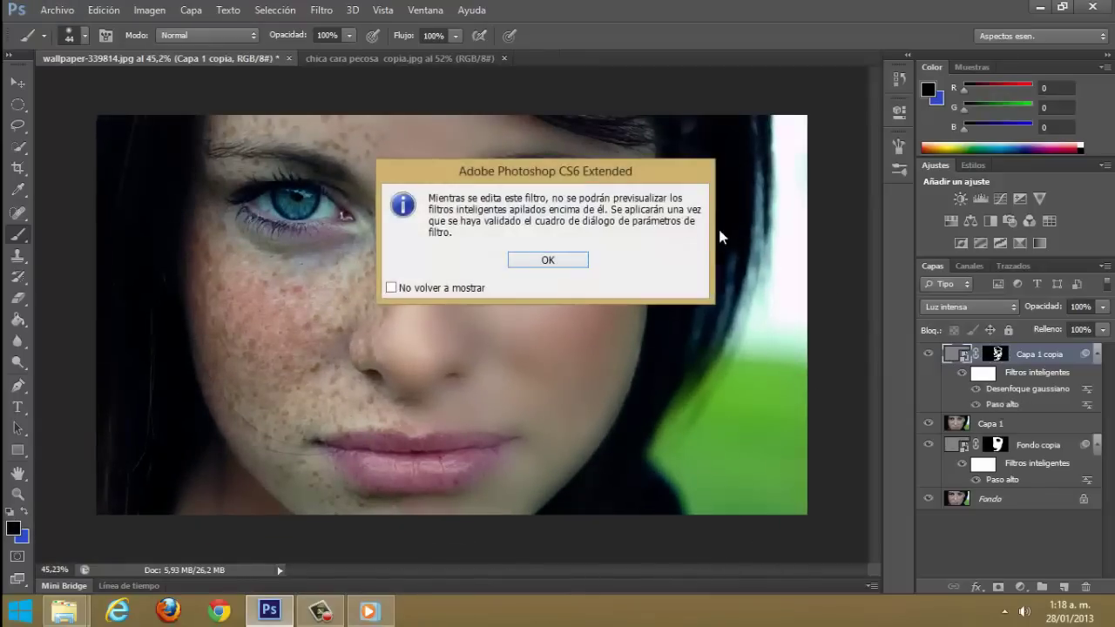
left_click(549, 261)
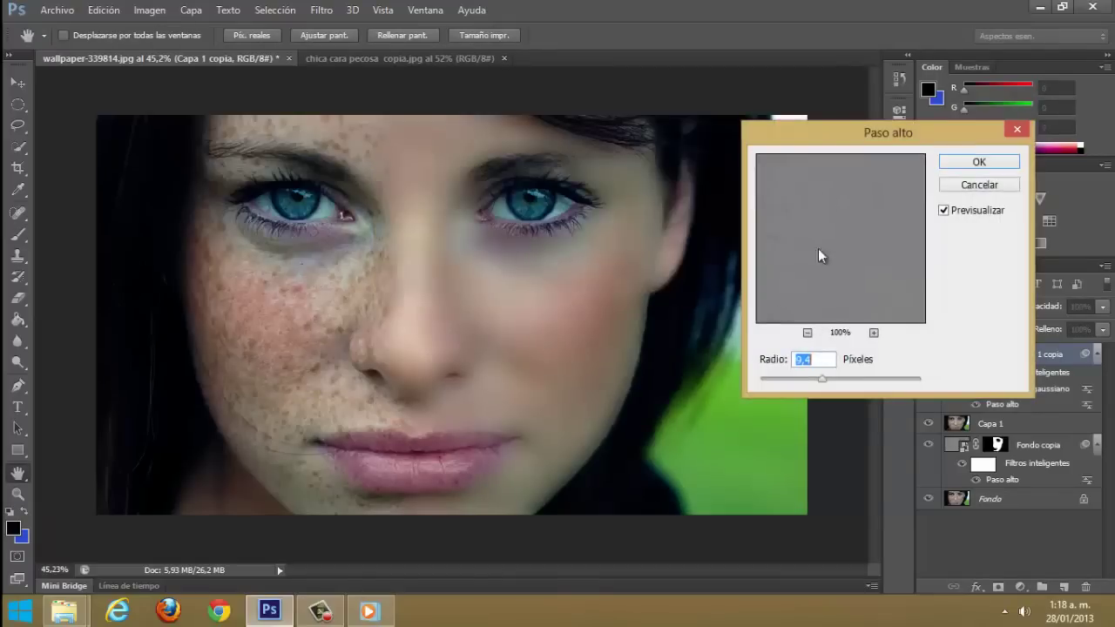
left_click_drag(823, 385, 774, 384)
left_click(851, 380)
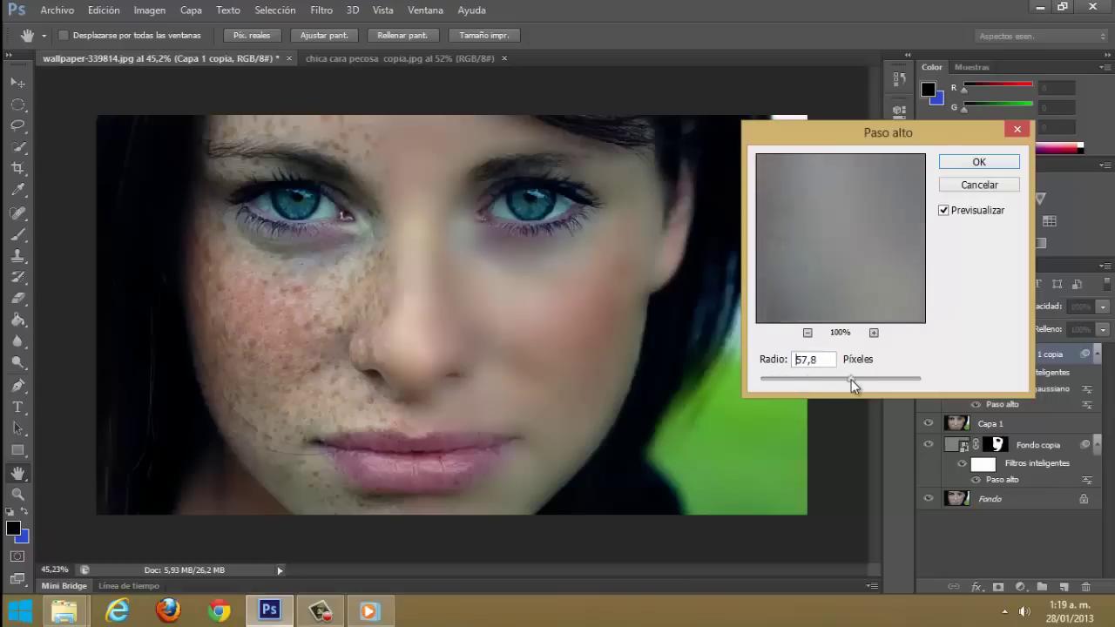
left_click_drag(851, 380, 808, 385)
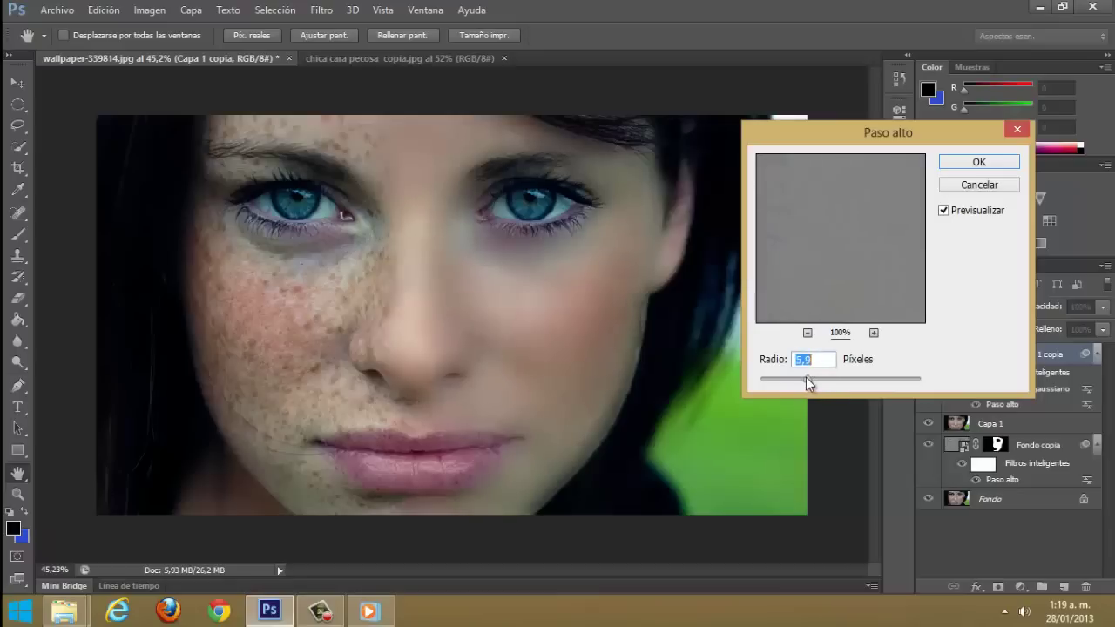
left_click(967, 164)
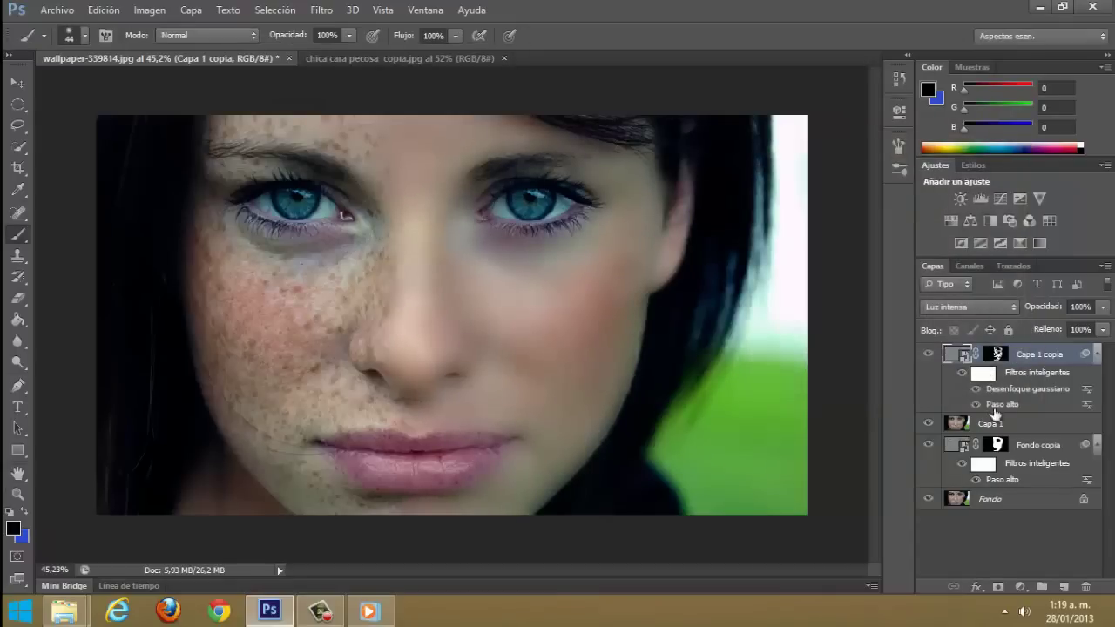
Step: Change the Desenfoque gaussiano smart filter radius to 8,6 pixels
scroll(667, 323, "down", 3)
scroll(667, 323, "up", 1)
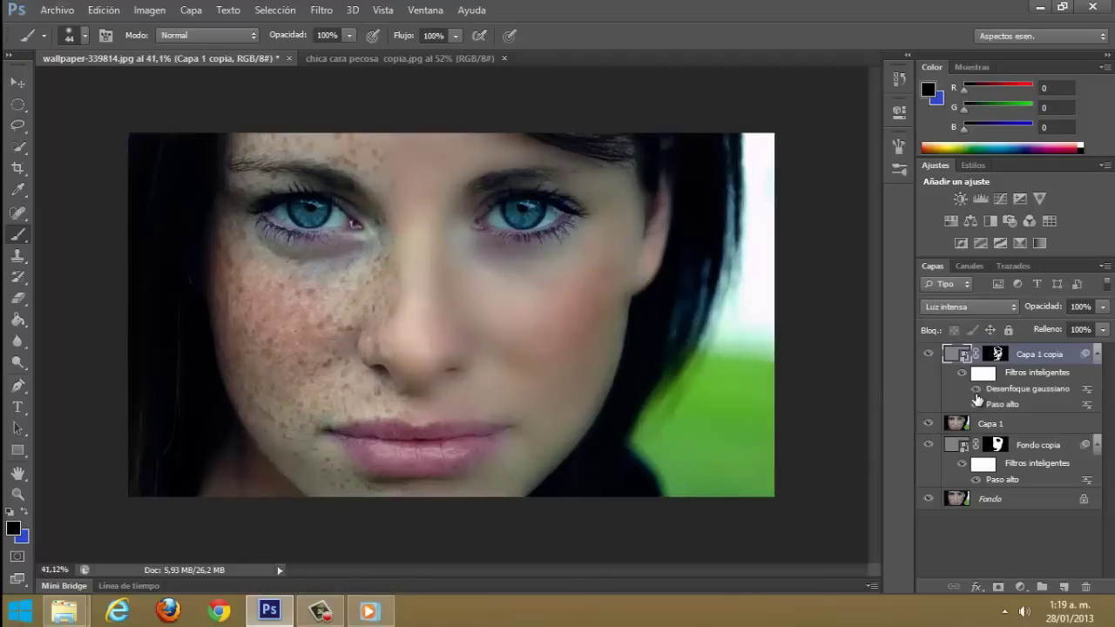
double_click(1027, 389)
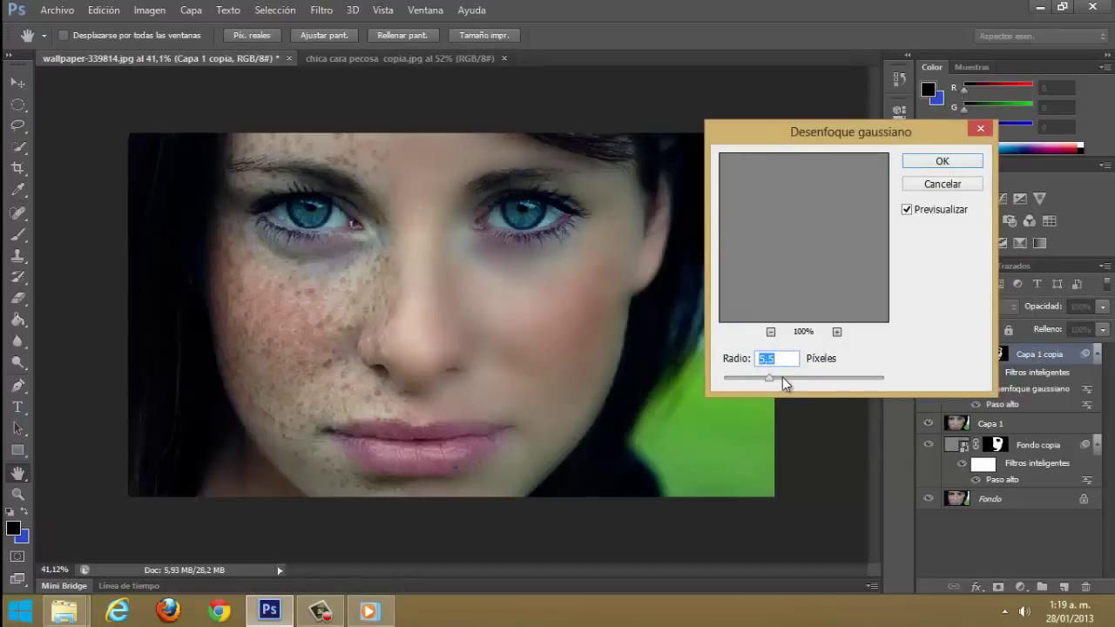
left_click(945, 160)
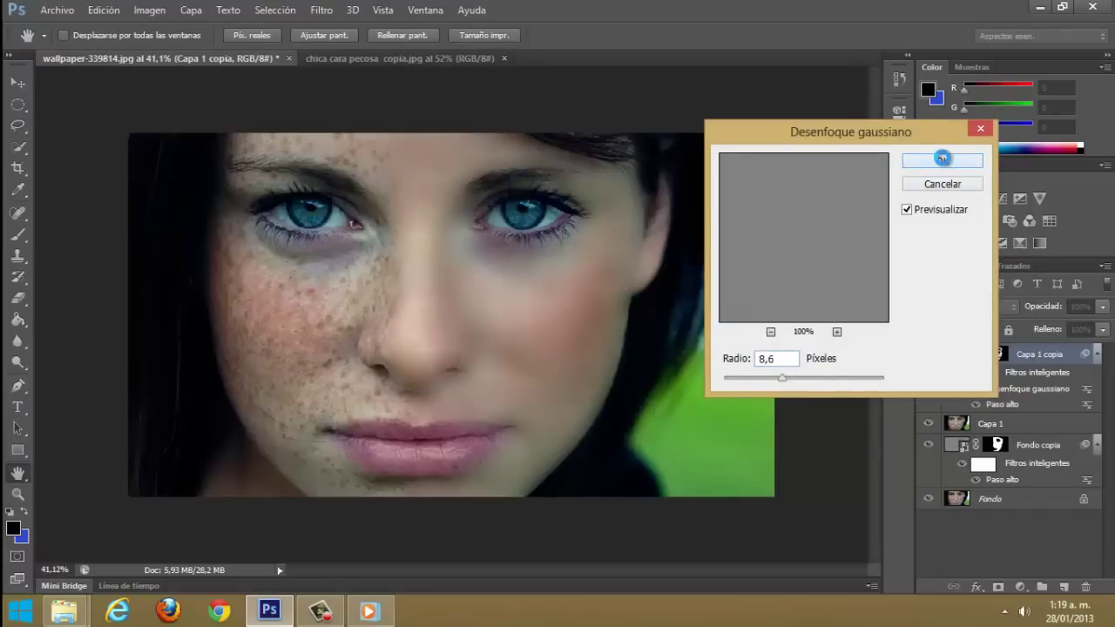
Step: Toggle Capa 1 copia's visibility to compare, then select its layer mask
left_click(927, 355)
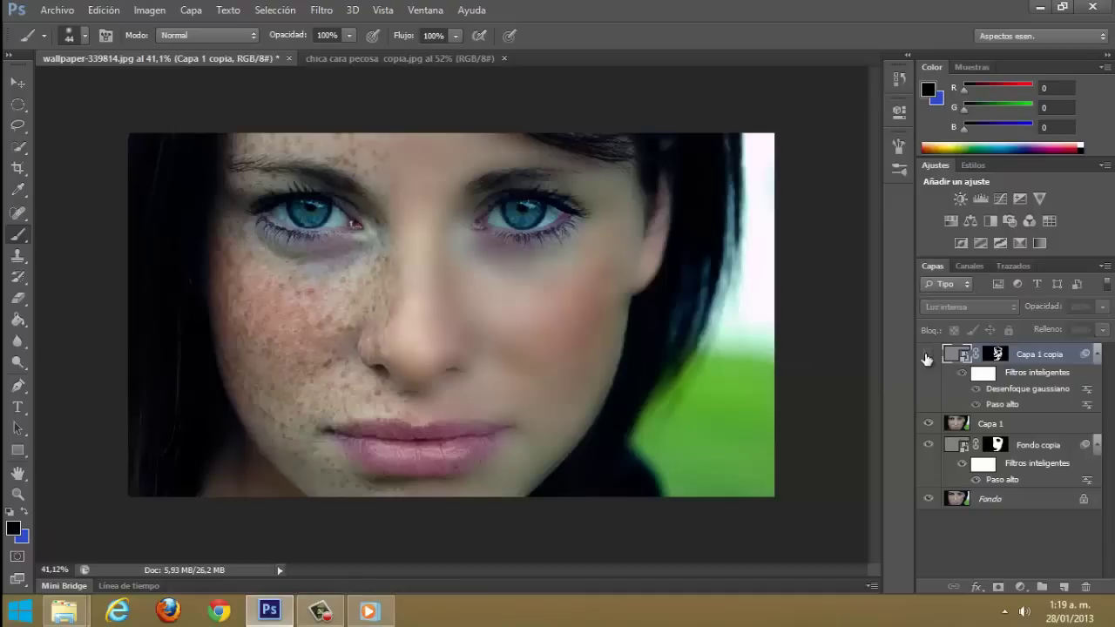
left_click(927, 356)
left_click(927, 357)
left_click(927, 357)
left_click(993, 354)
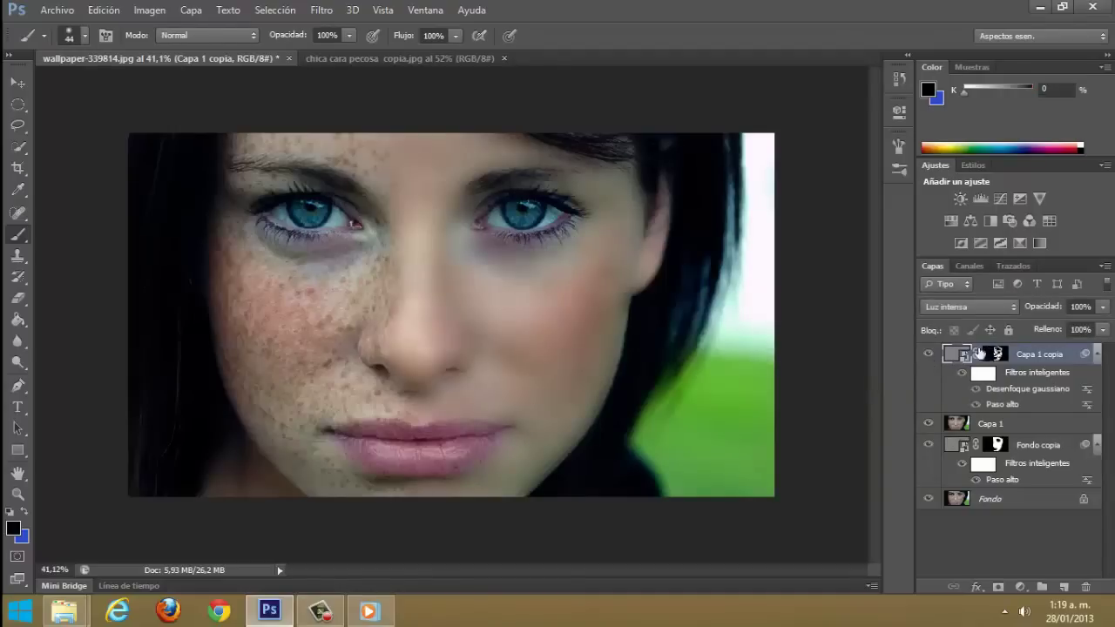
scroll(665, 267, "up", 4)
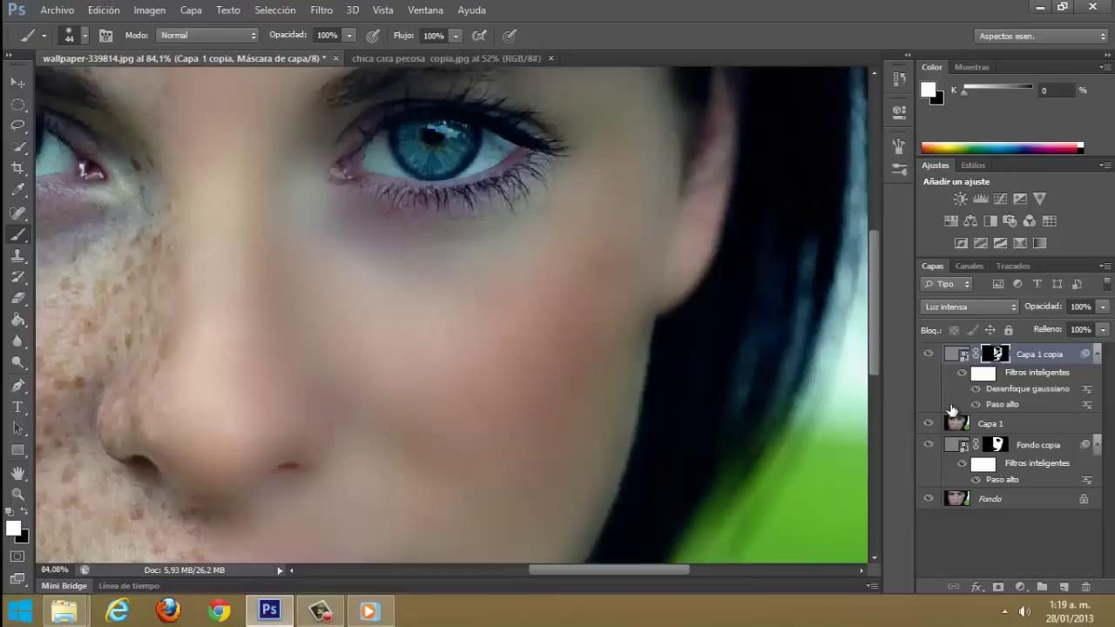
Step: Stamp all visible layers into a merged Capa 2 and select the Clone Stamp tool
key("ctrl+shift+alt+e")
left_click_drag(601, 366, 692, 371)
left_click(17, 212)
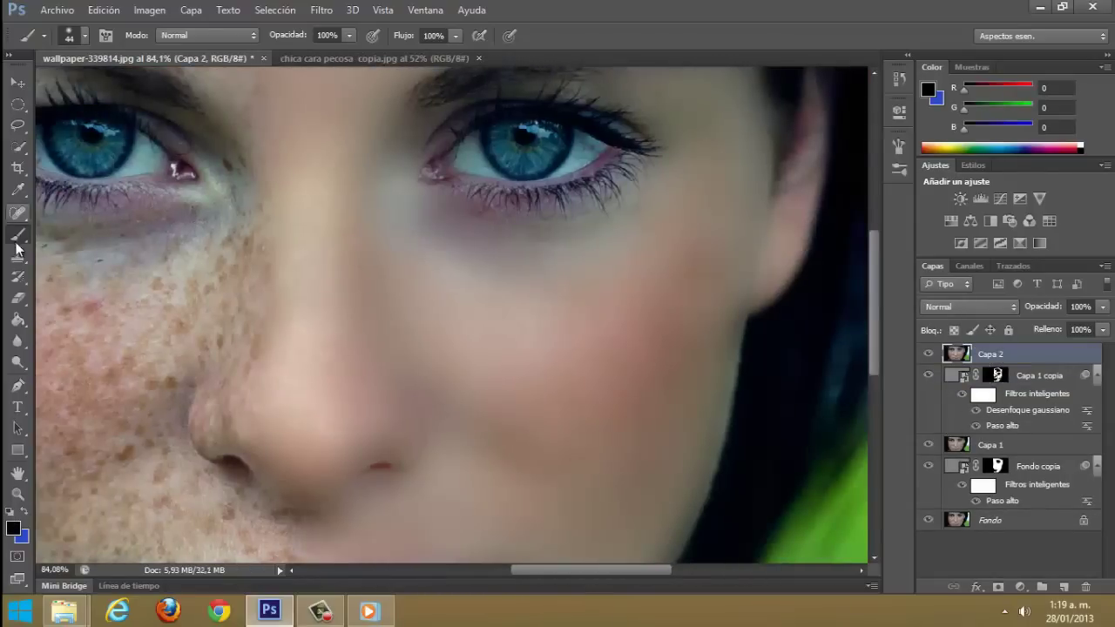
left_click(18, 255)
Step: Set an 88 px soft clone brush, sample cheek skin, and add empty layer Capa 3
right_click(425, 272)
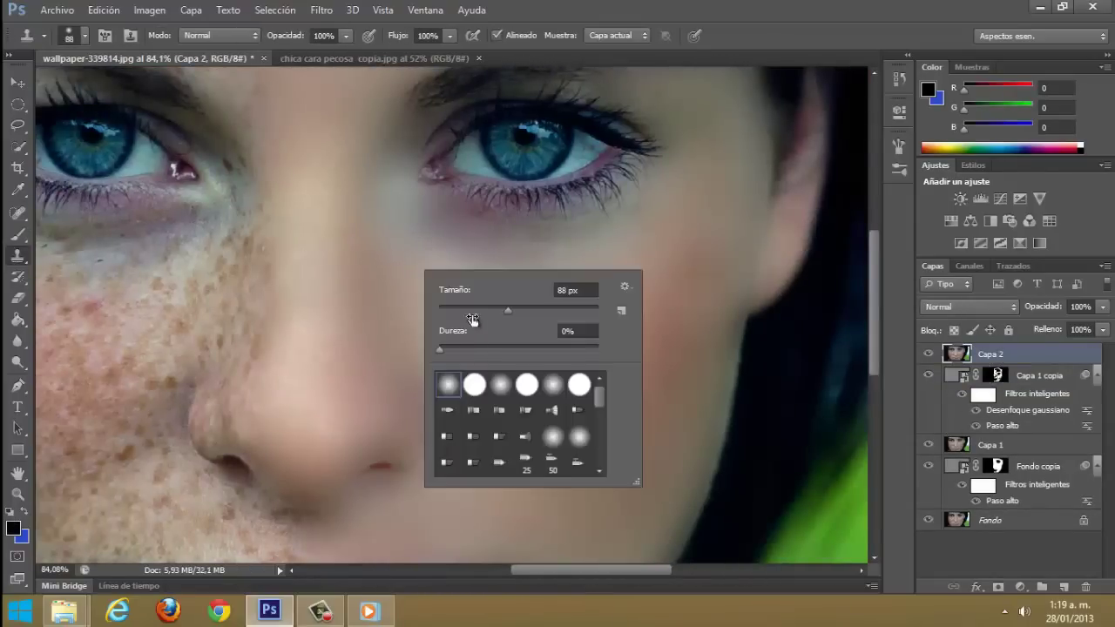
left_click(397, 265)
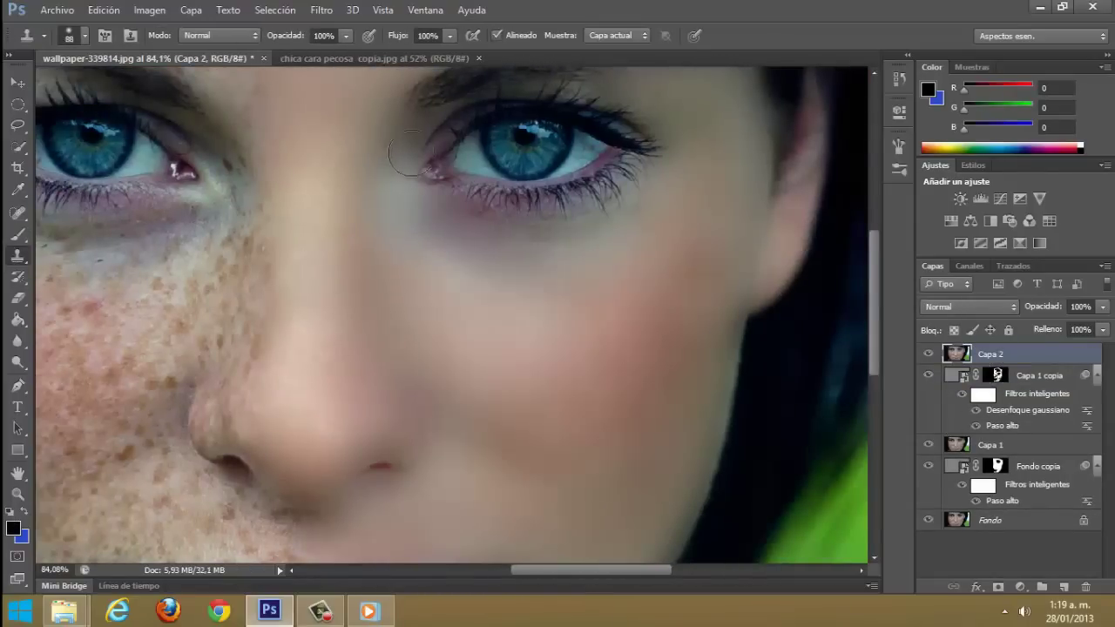
left_click(714, 265)
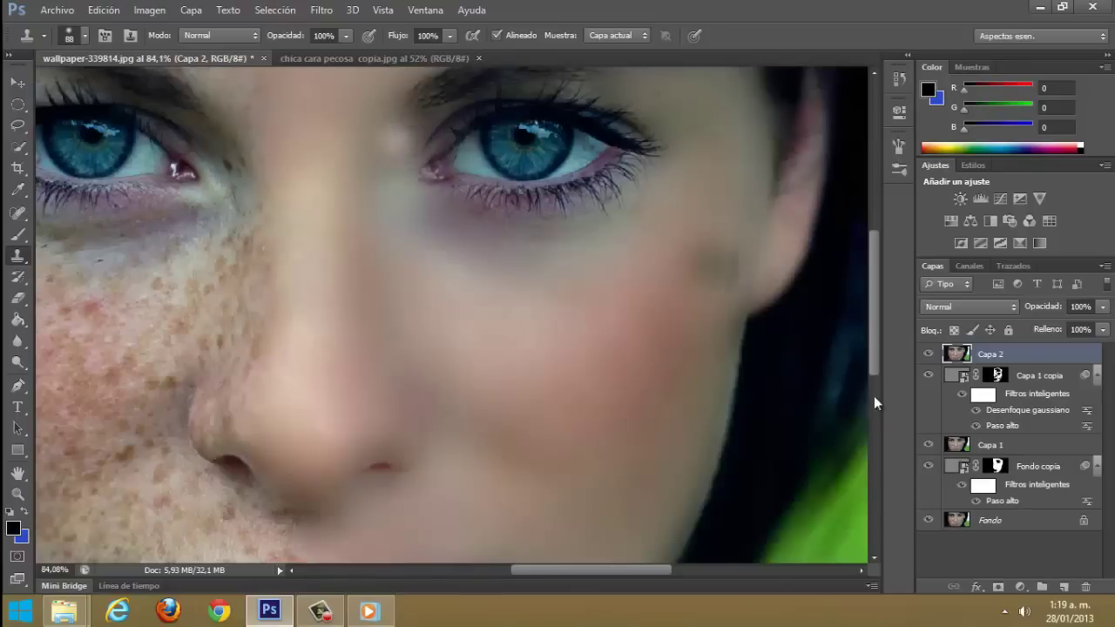
left_click(1064, 587)
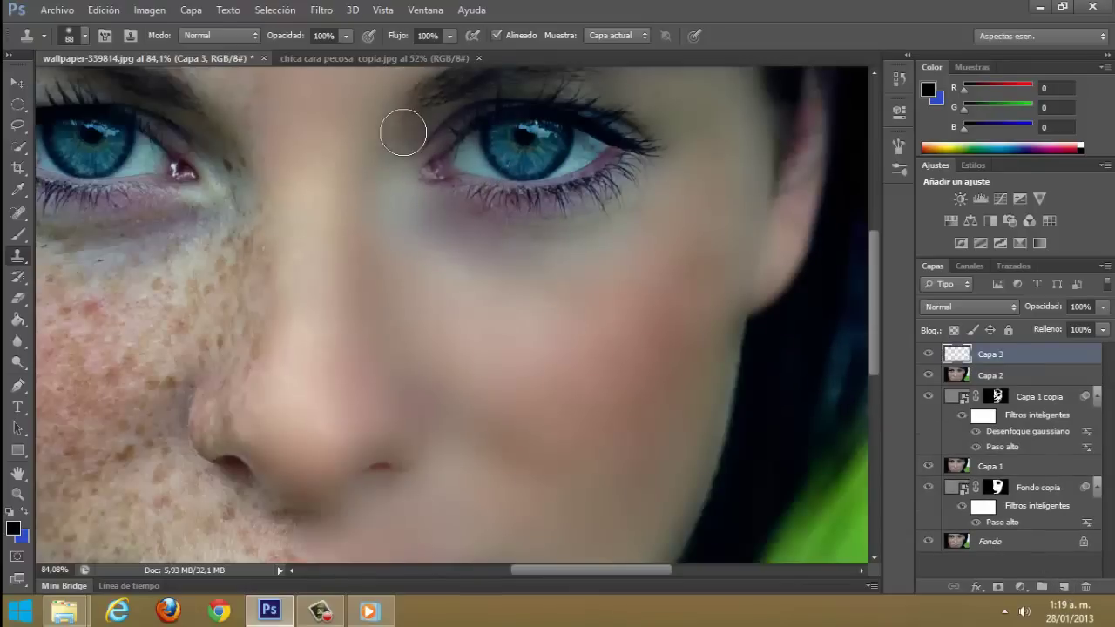
Step: Clone skin between the eyes on Capa 3 and preview Hue/Saturation at Tono -12, Luminosidad -18
left_click(402, 132)
key("ctrl+u")
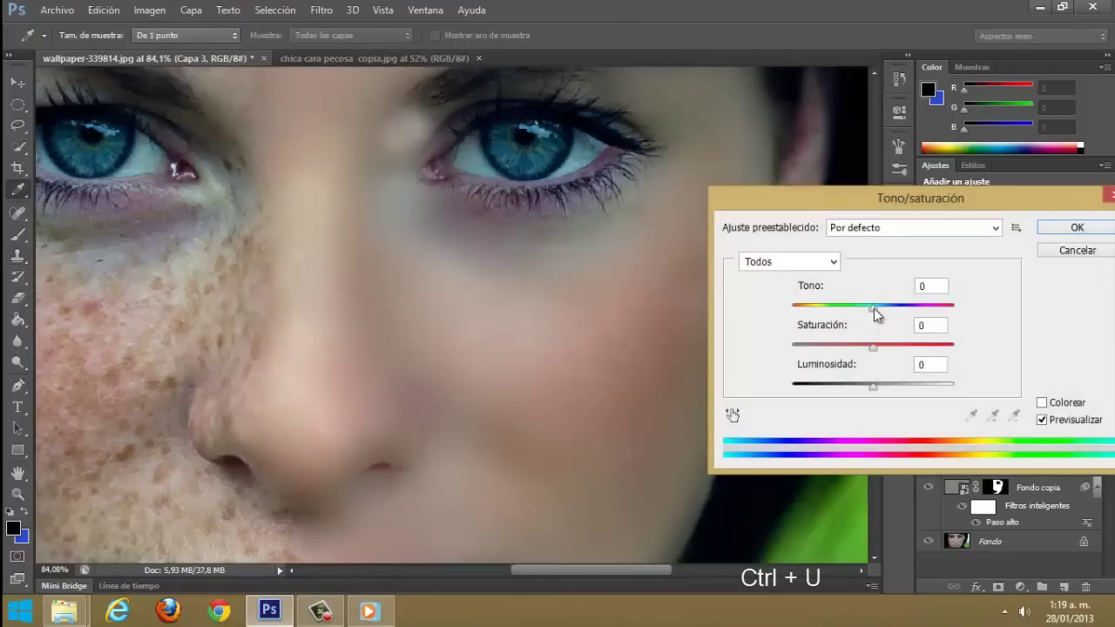
mouse_move(872, 307)
left_mouse_down()
mouse_move(811, 313)
mouse_move(859, 311)
mouse_move(862, 331)
left_mouse_up()
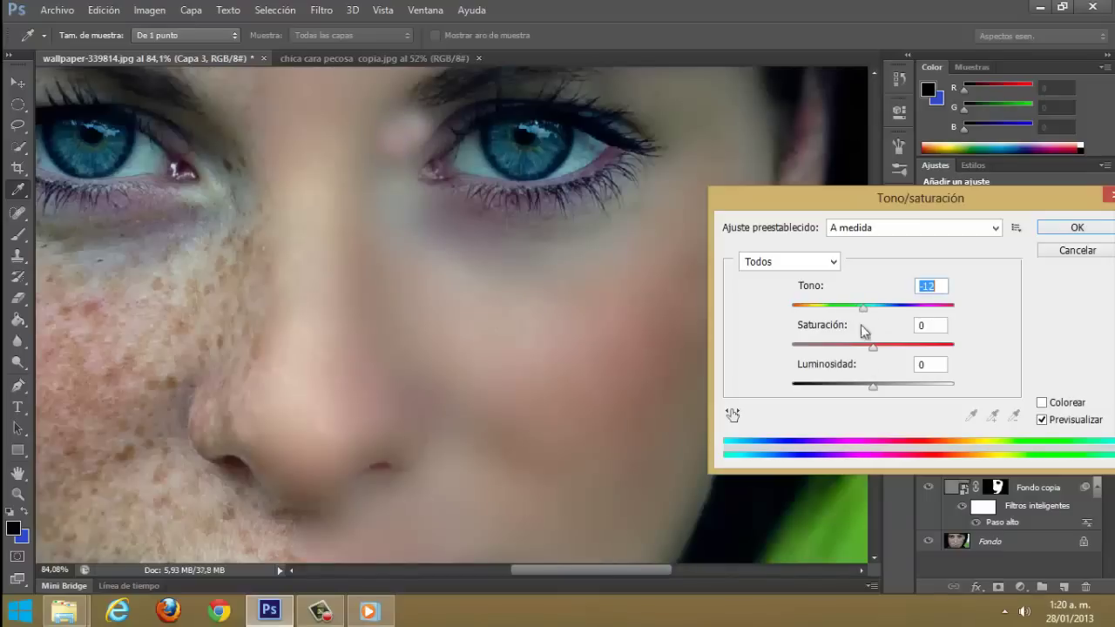
left_click_drag(871, 386, 858, 385)
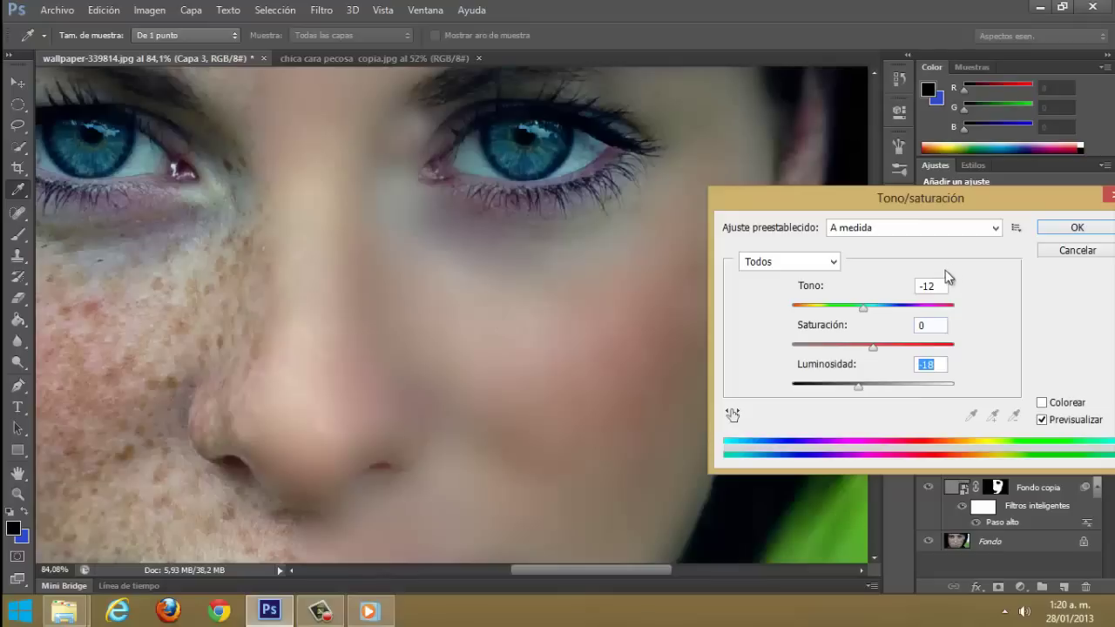
Step: Confirm Hue/Saturation and apply a midtone Color Balance of Cian/Rojo -9, Amarillo/Azul -14
left_click(1054, 228)
key("ctrl+b")
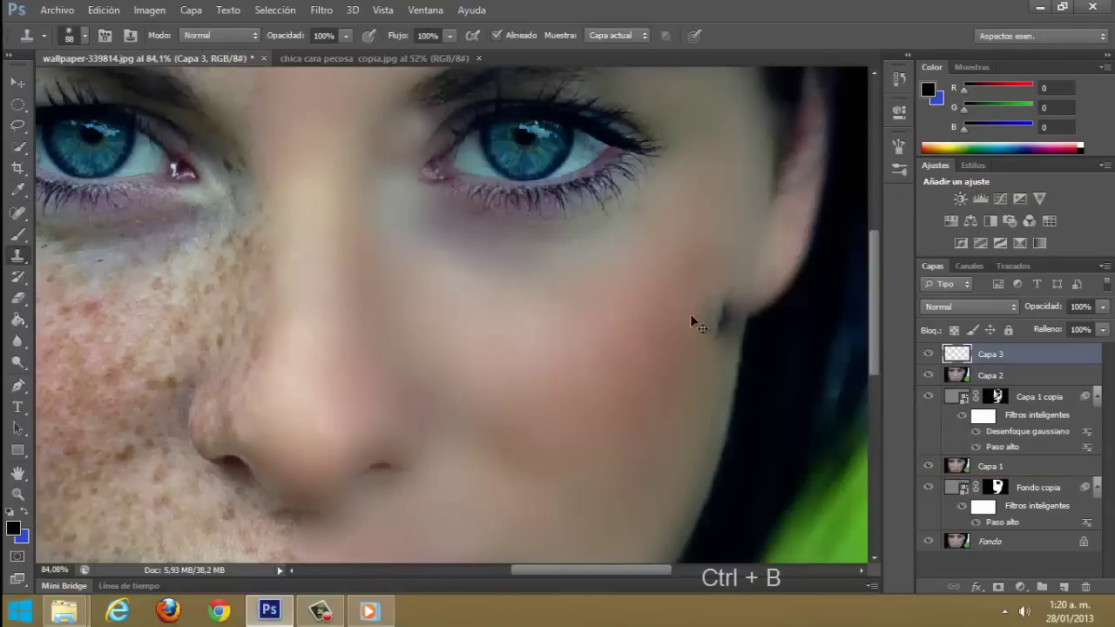
left_click_drag(687, 169, 815, 243)
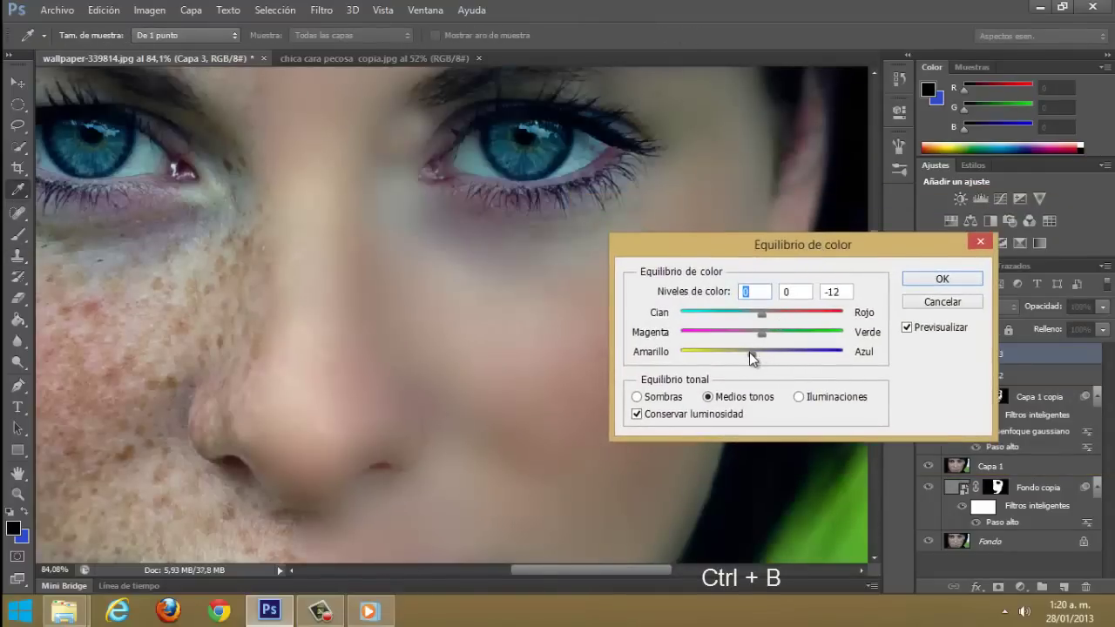
left_click_drag(739, 352, 750, 350)
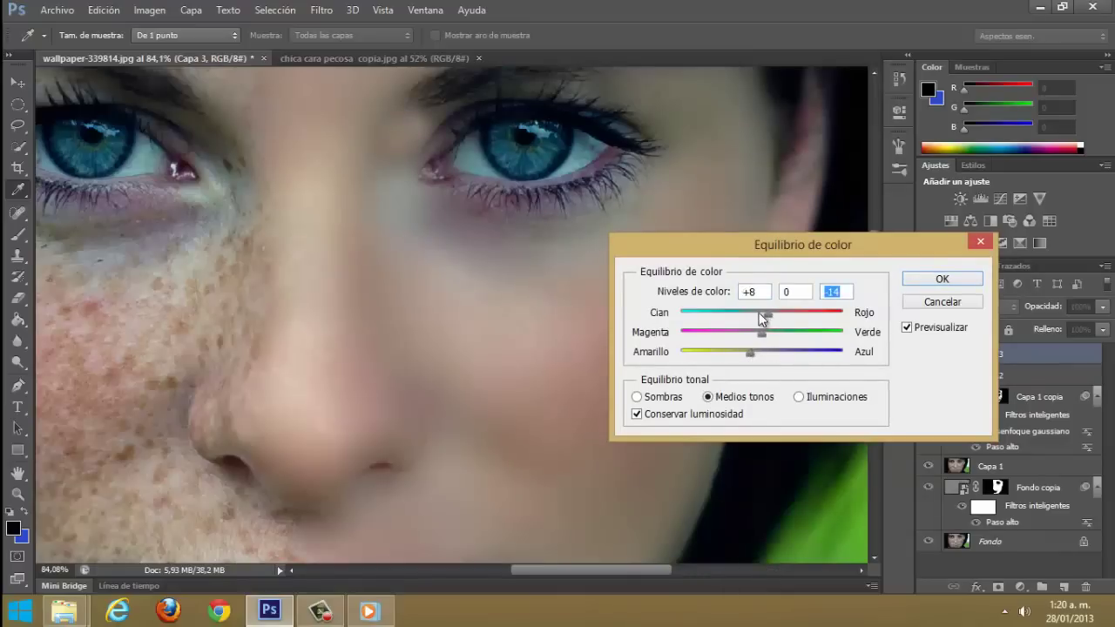
left_click_drag(759, 313, 755, 312)
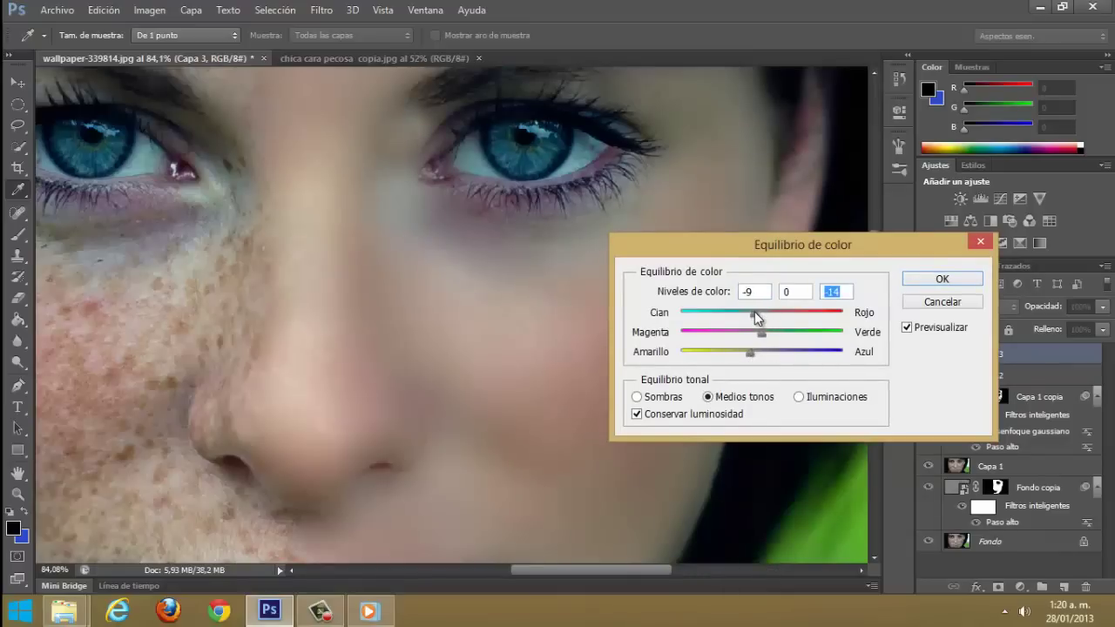
left_click(923, 285)
scroll(622, 249, "down", 5)
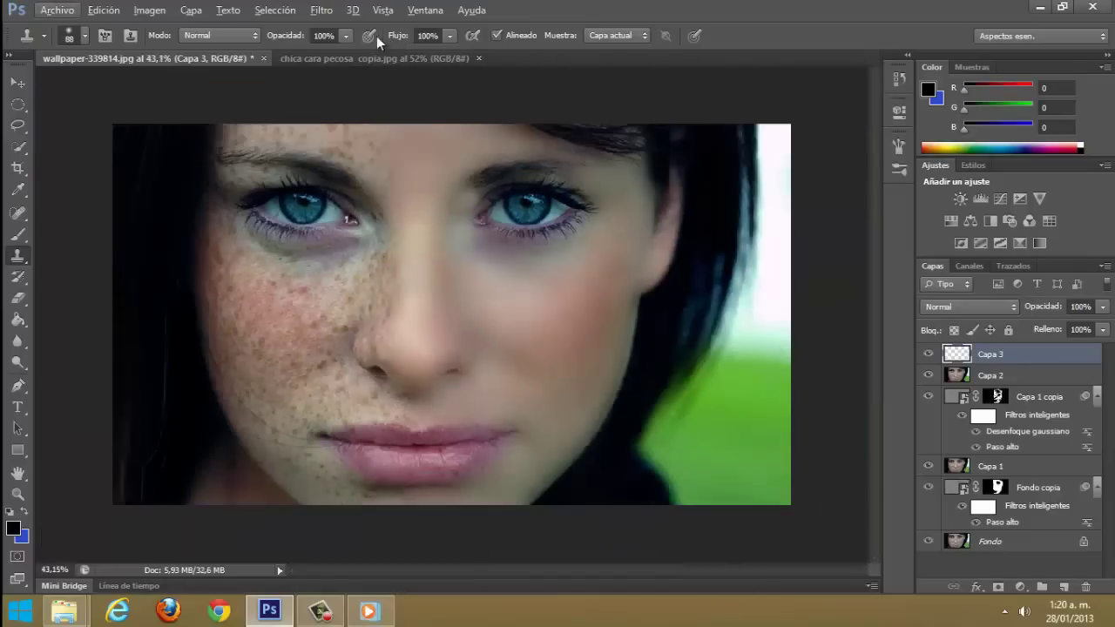
Step: Blur Capa 3 with a Desenfoque gaussiano of about 23,7 pixels and toggle it to compare
left_click(322, 9)
mouse_move(365, 206)
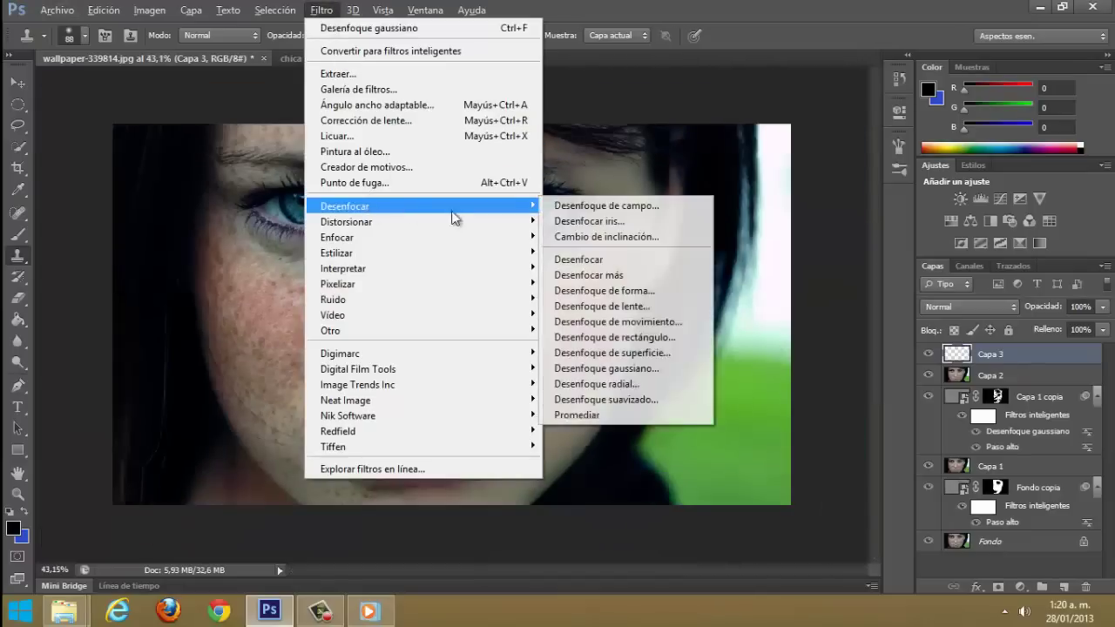
left_click(619, 369)
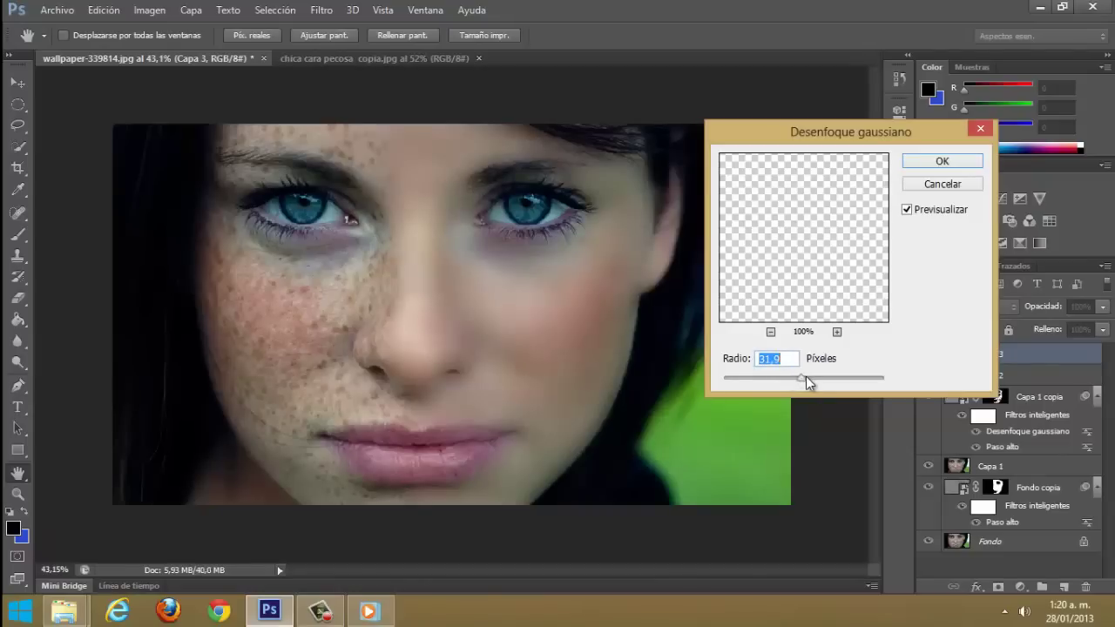
left_click_drag(801, 375, 796, 376)
left_click(925, 165)
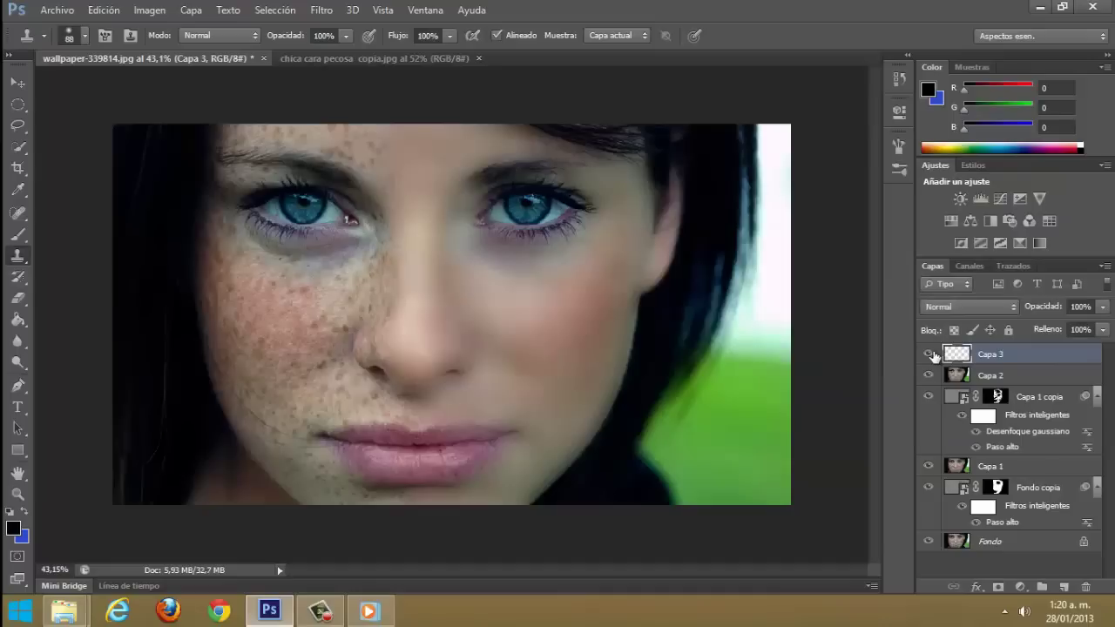
left_click(928, 354)
left_click(929, 354)
scroll(631, 293, "down", 2)
scroll(647, 298, "up", 1)
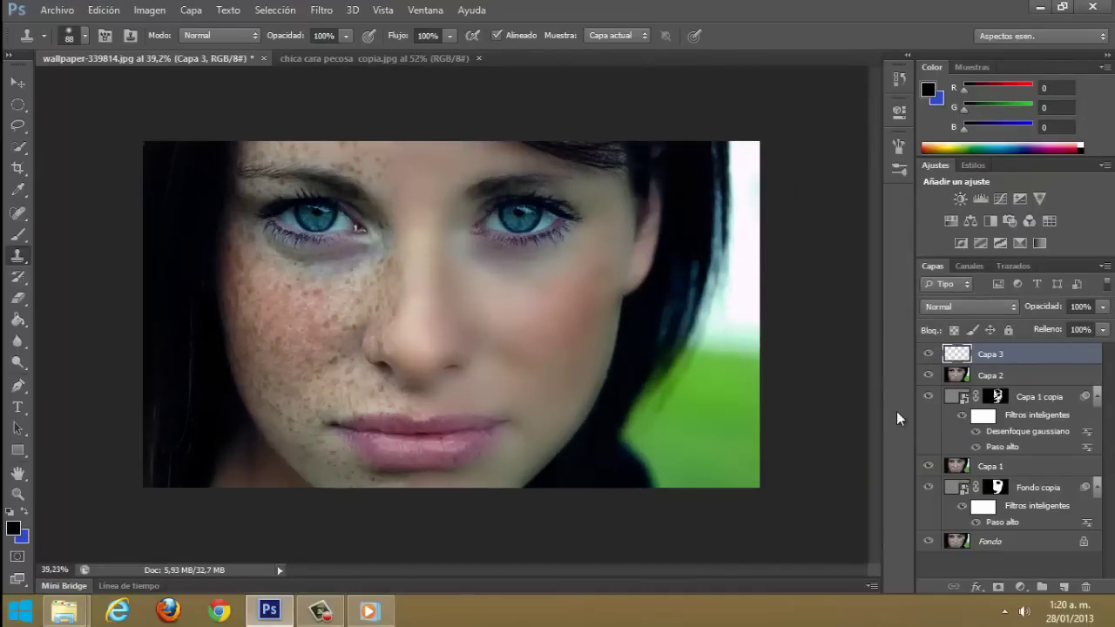
Step: Add a Curvas adjustment layer, bending the curve to darken and add contrast
left_click(1021, 586)
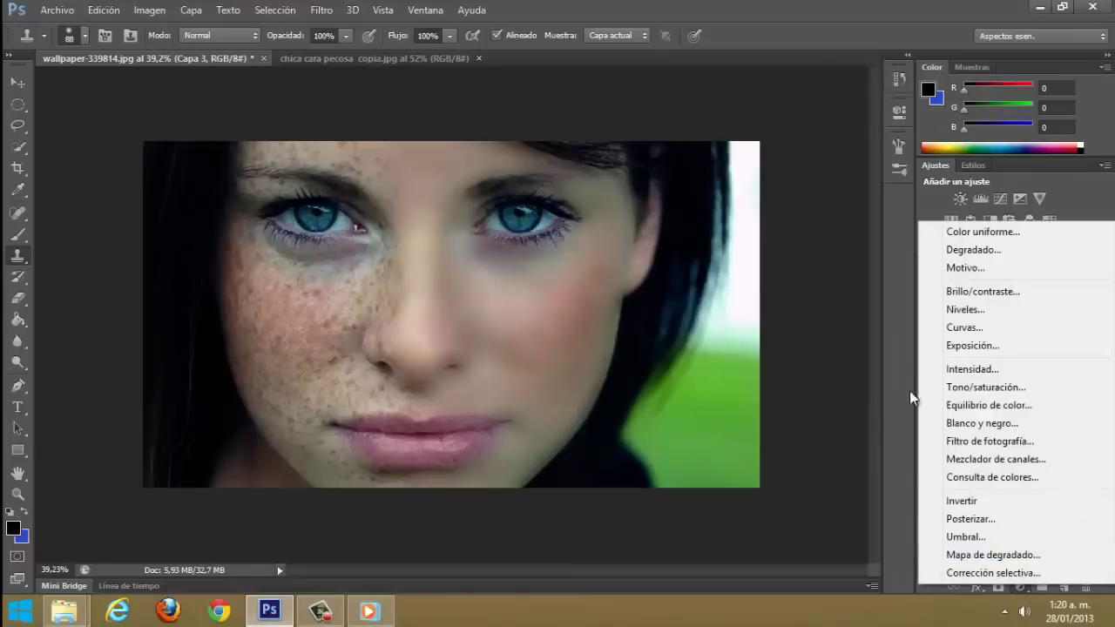
left_click(965, 327)
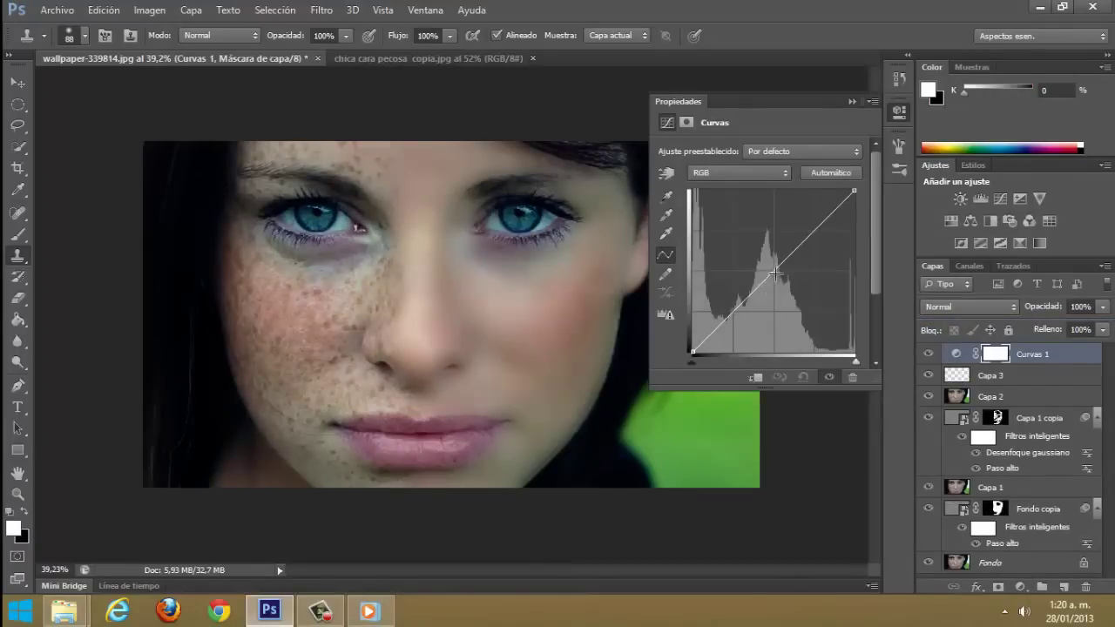
left_click_drag(774, 274, 782, 275)
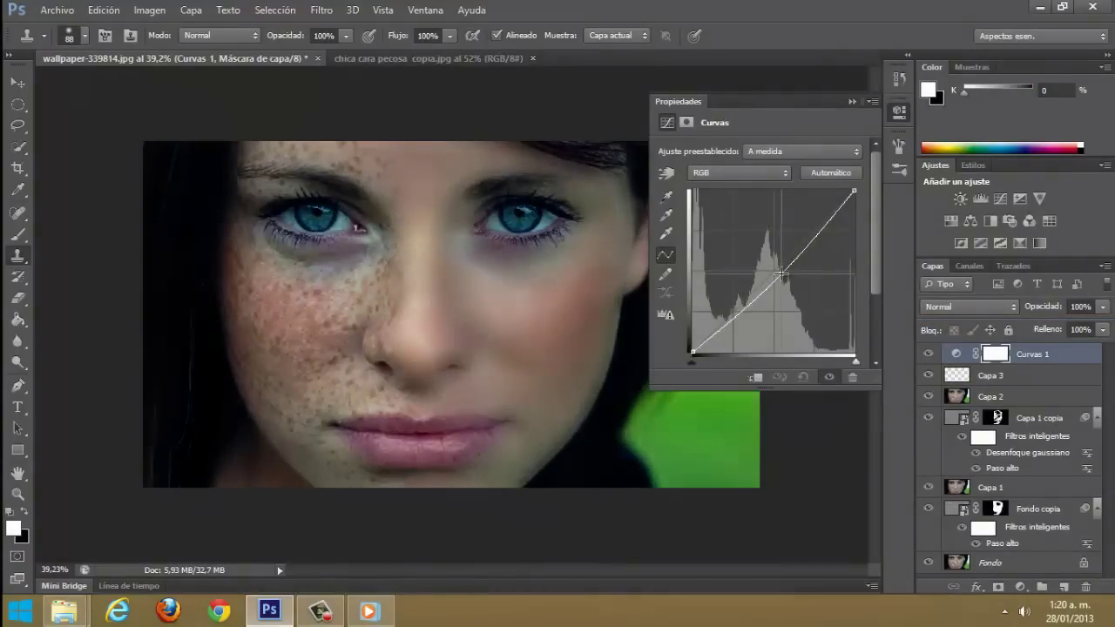
left_click(852, 101)
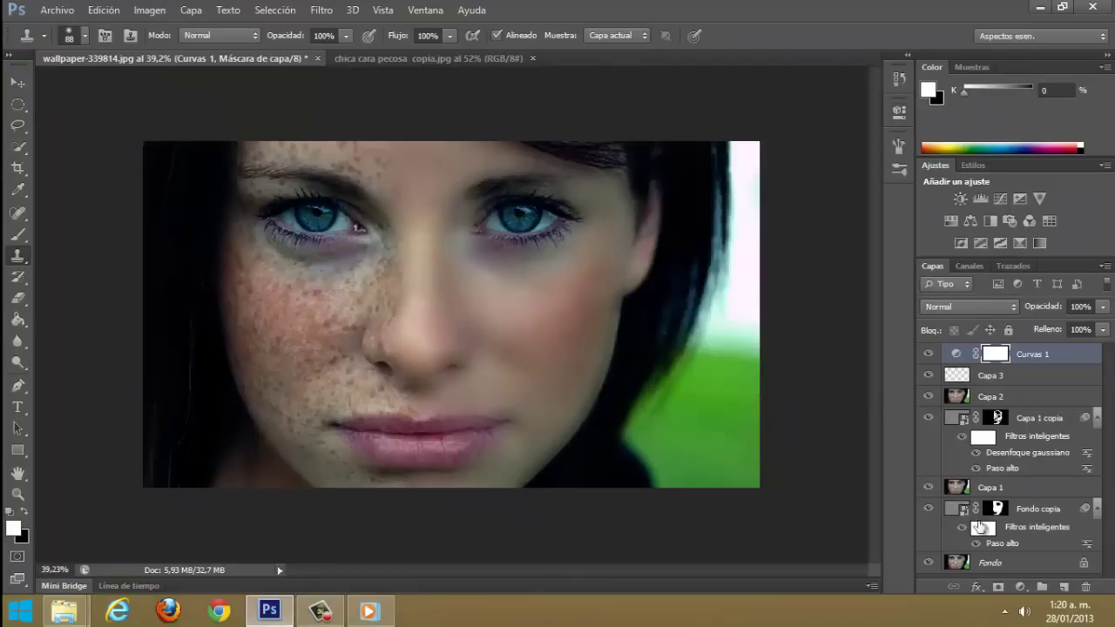
Step: Add a Submarino Filtro de fotografía adjustment layer at 30% density
left_click(1020, 587)
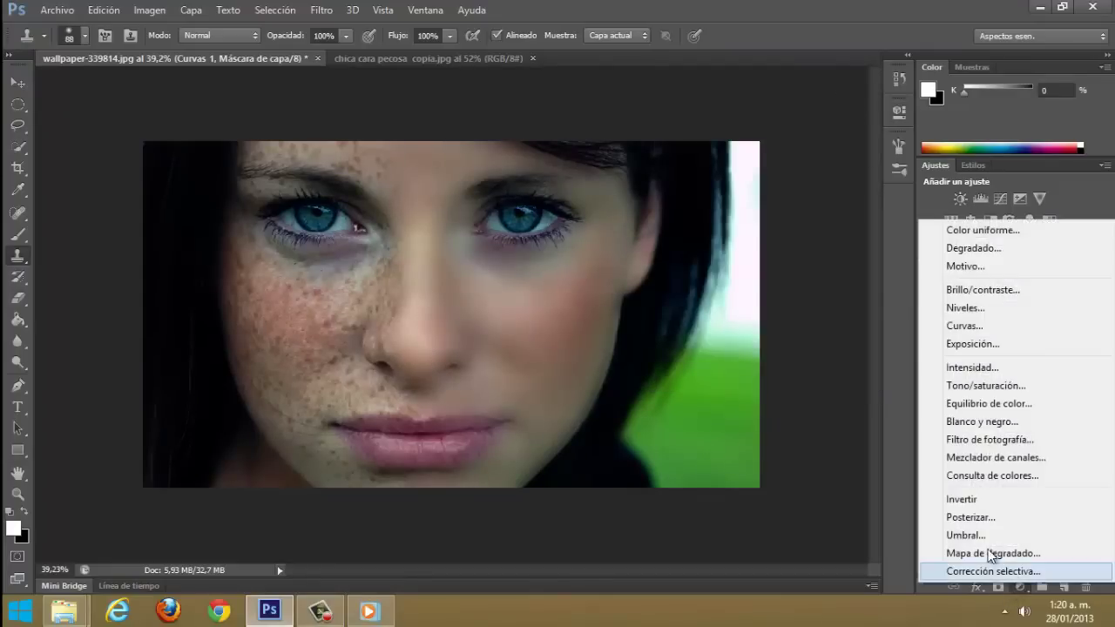
left_click(977, 440)
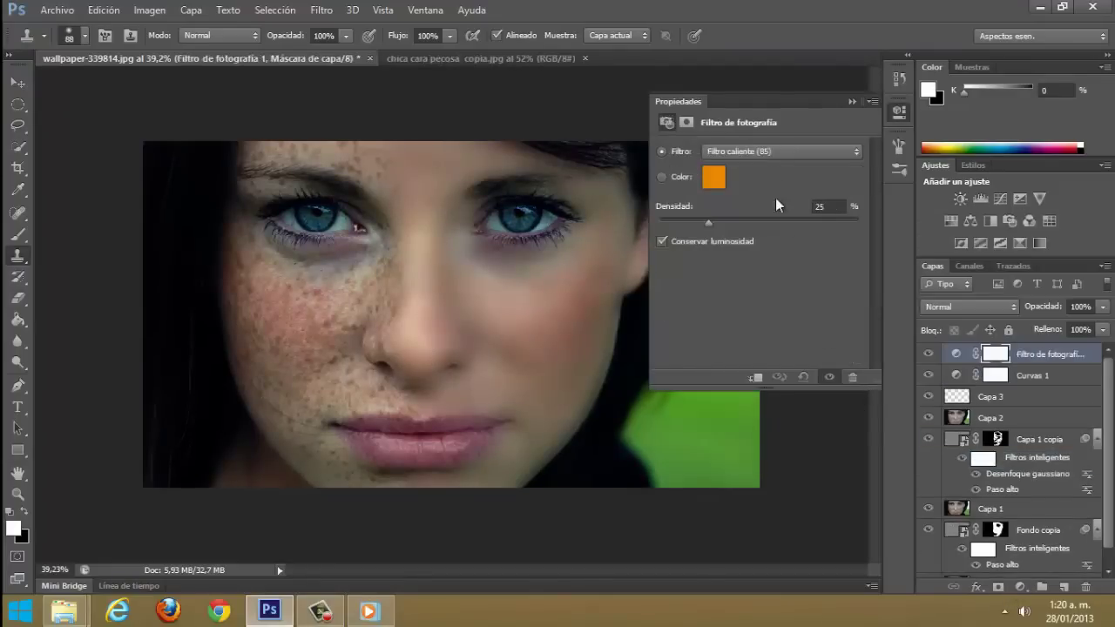
left_click(780, 151)
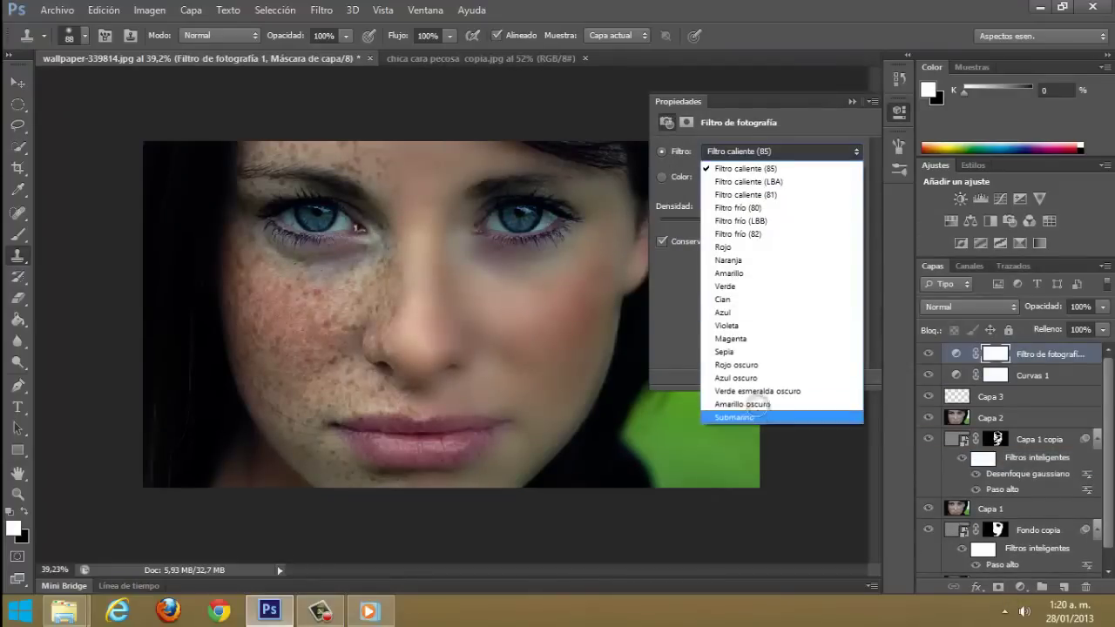
left_click(757, 415)
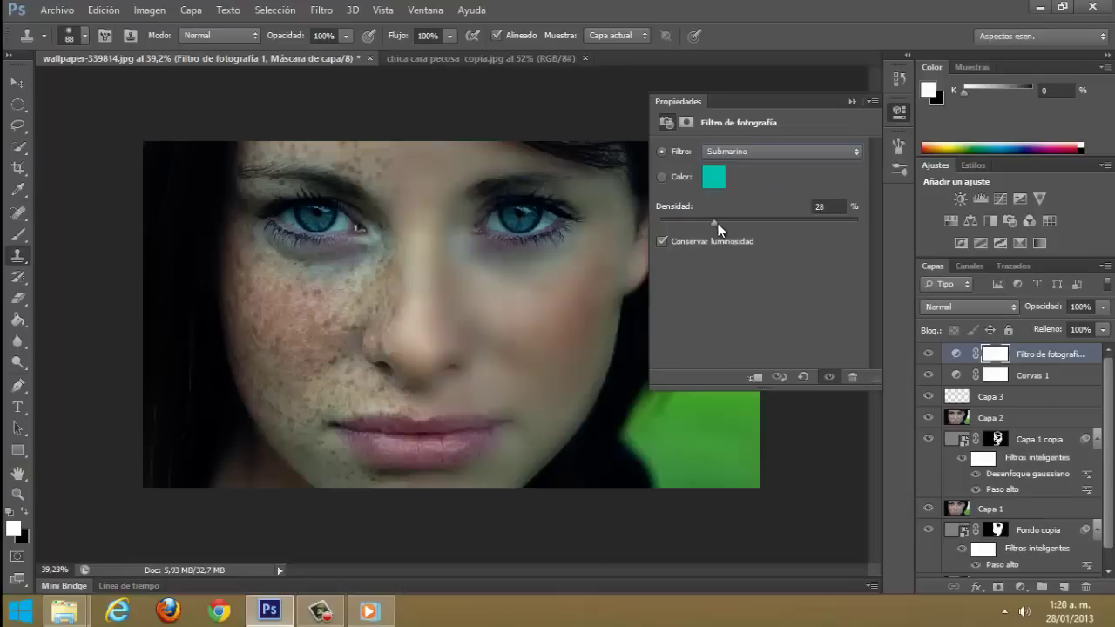
left_click_drag(717, 223, 701, 217)
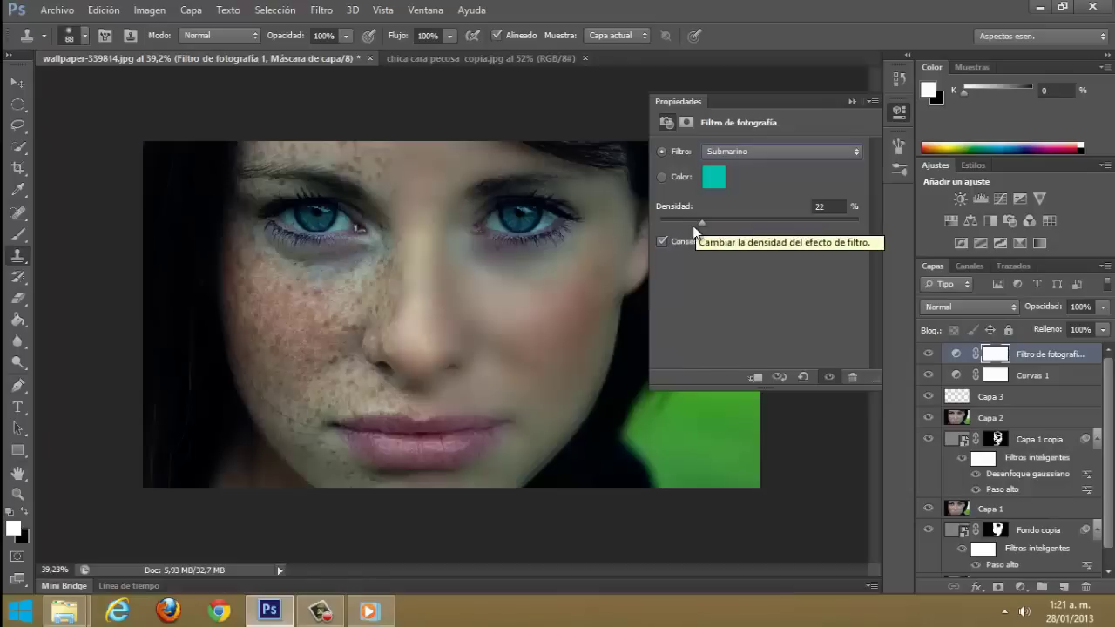
left_click_drag(702, 229, 719, 224)
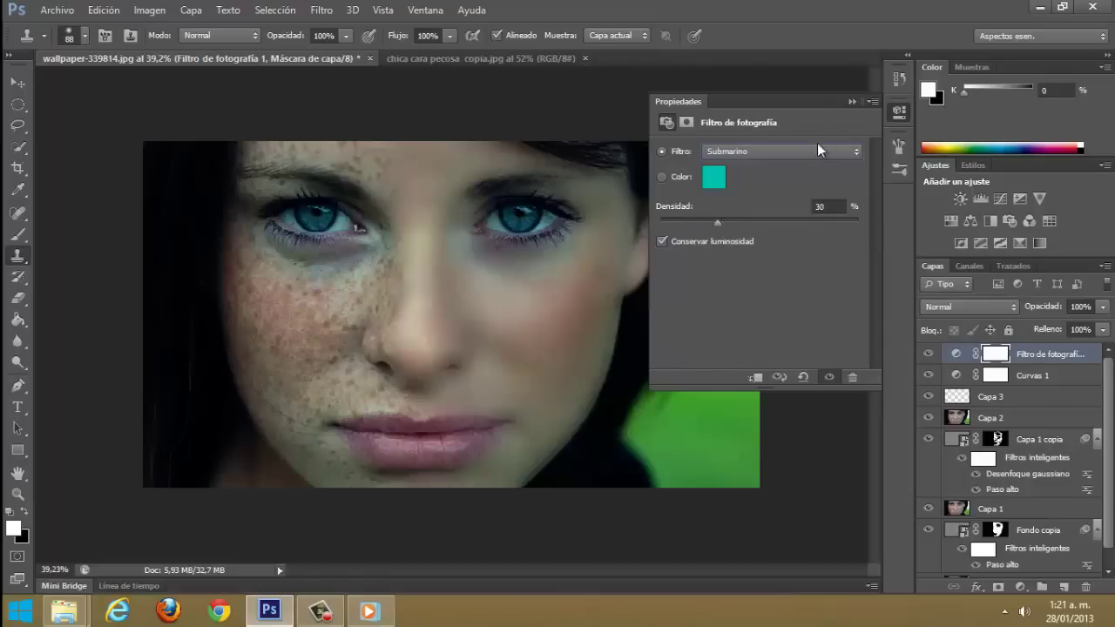
left_click(851, 102)
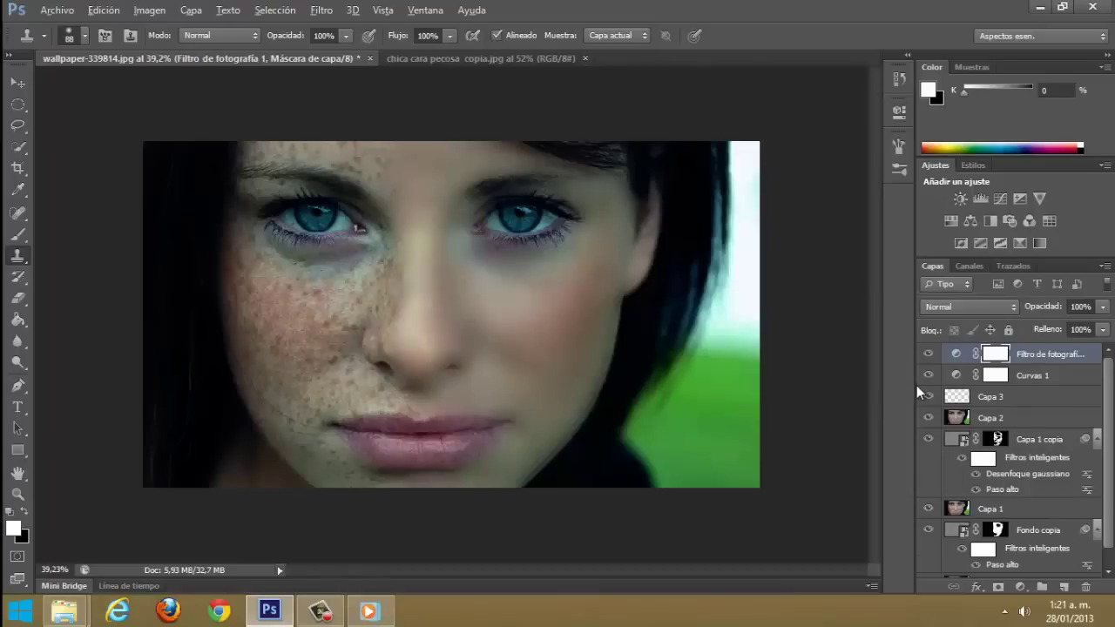
scroll(917, 385, "down", 1)
scroll(667, 301, "down", 1)
scroll(668, 301, "up", 1)
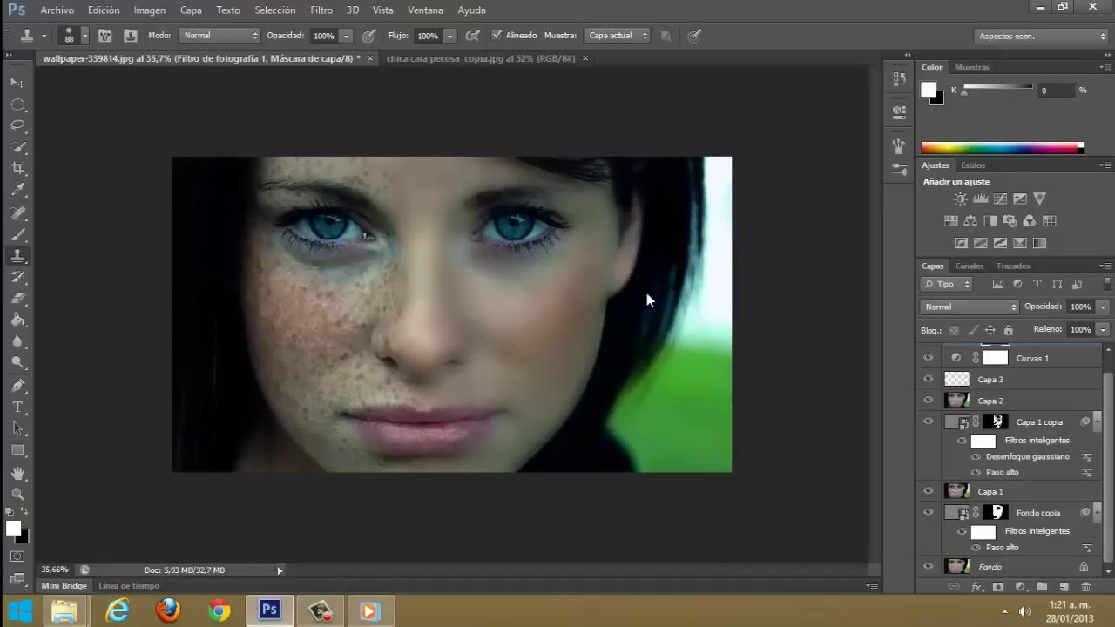
Step: Save a copy to the desktop as cara.jpg at JPEG quality 12, then show the desktop
key("ctrl+shift+s")
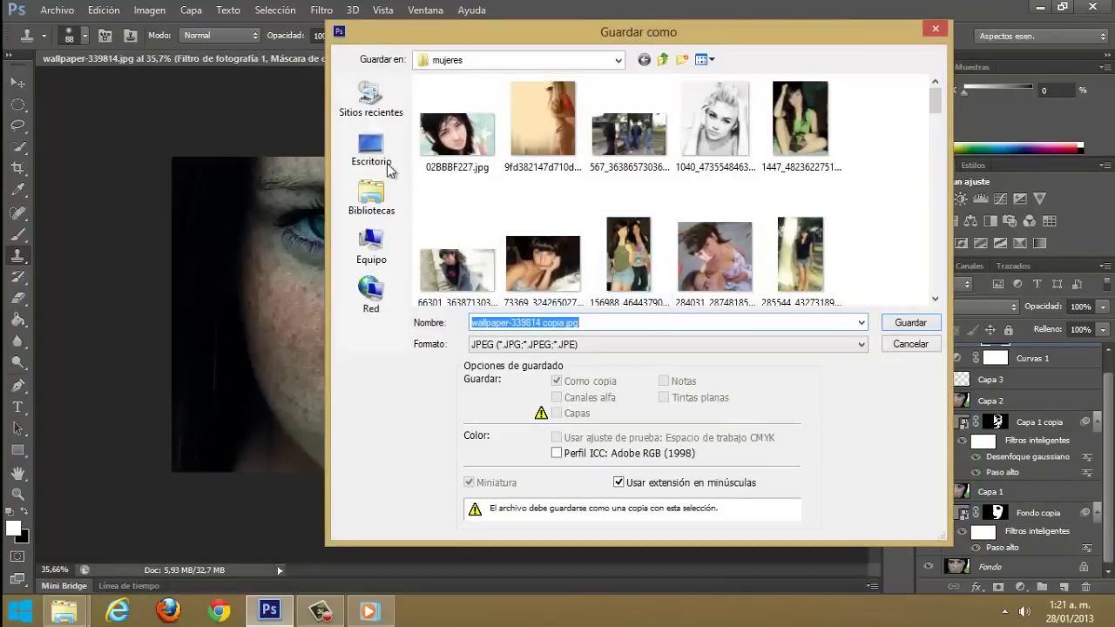
left_click(388, 157)
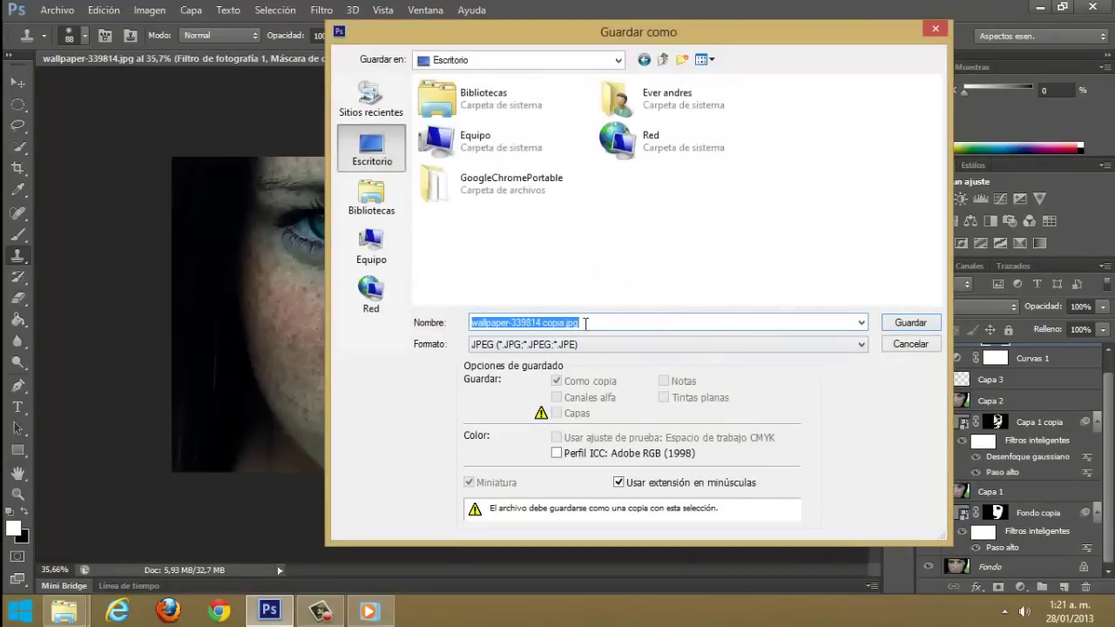
type("cara")
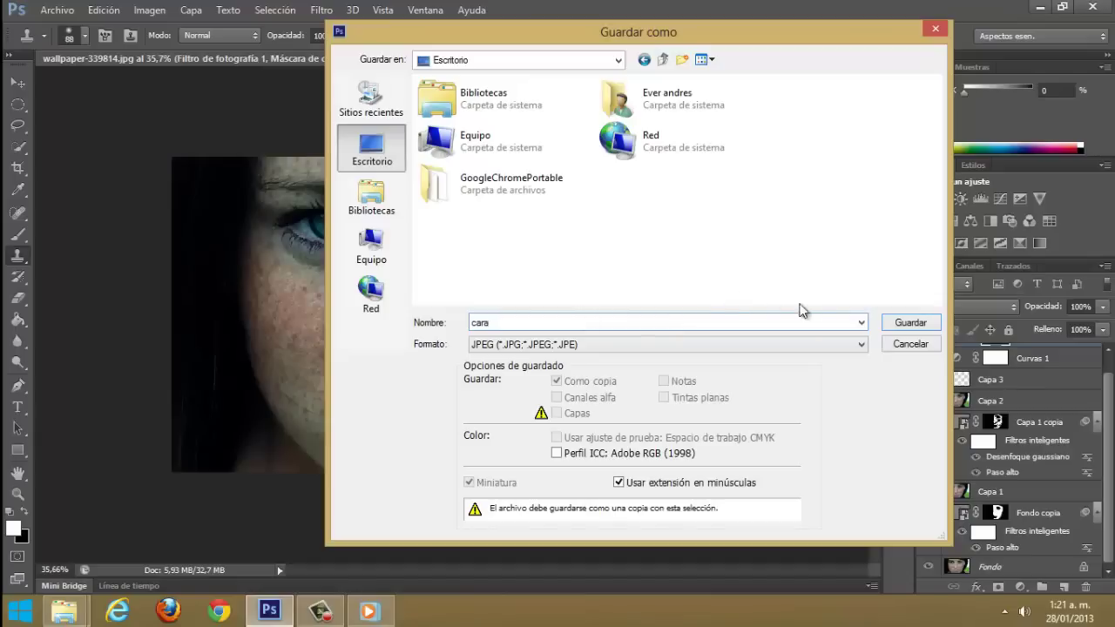
left_click(911, 323)
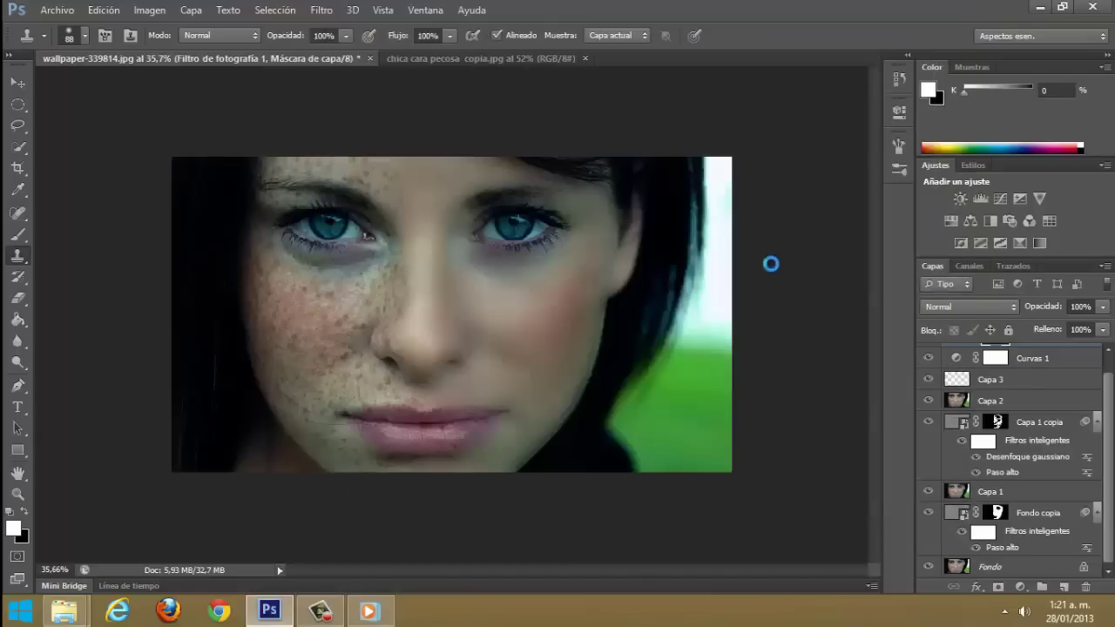
key("h")
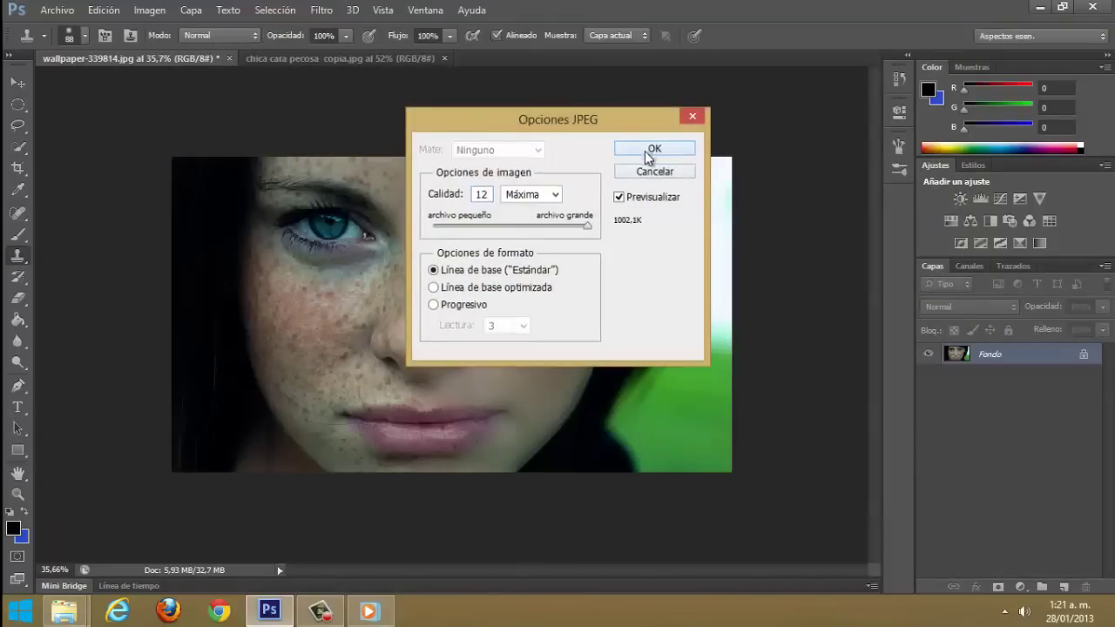
left_click(652, 152)
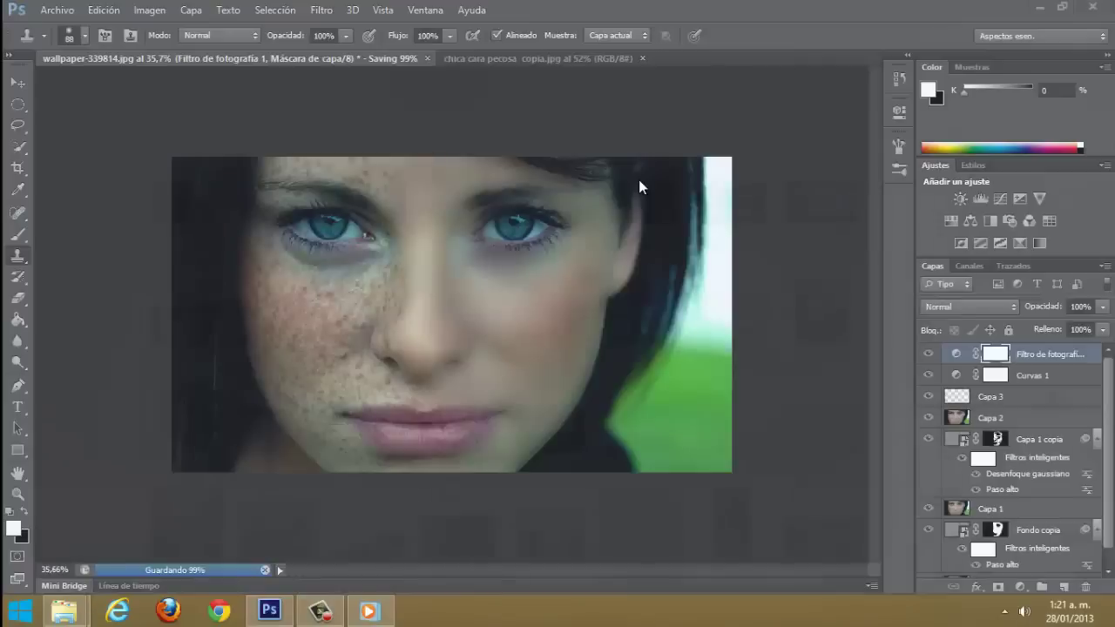
key("super+d")
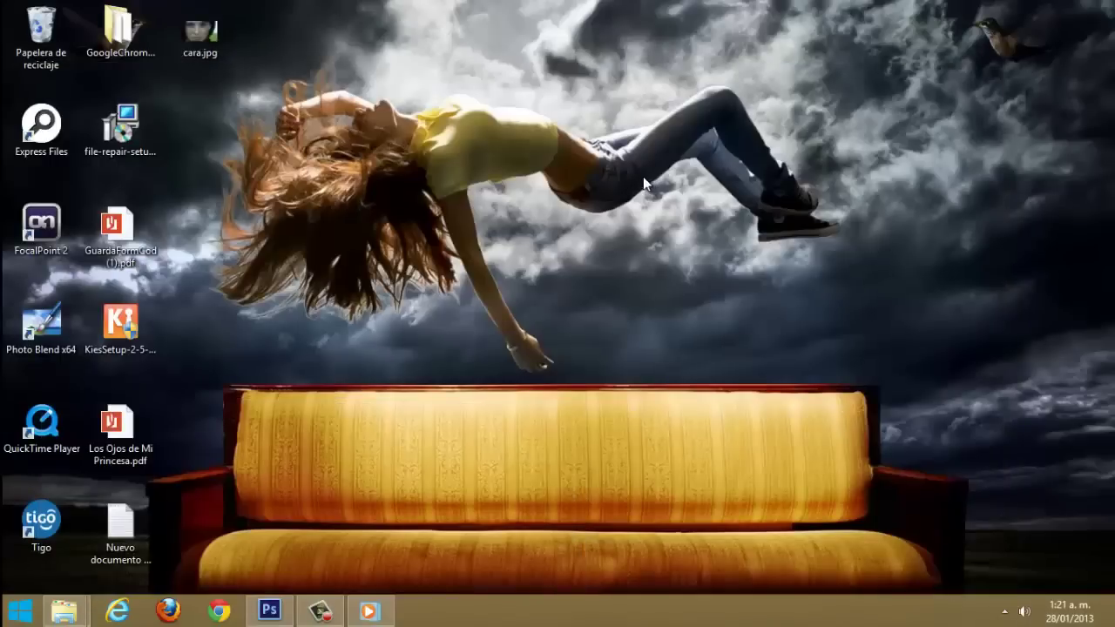
Step: View cara.jpg maximized in Photo Viewer, zooming in to inspect the lips, cheek and eye
double_click(221, 39)
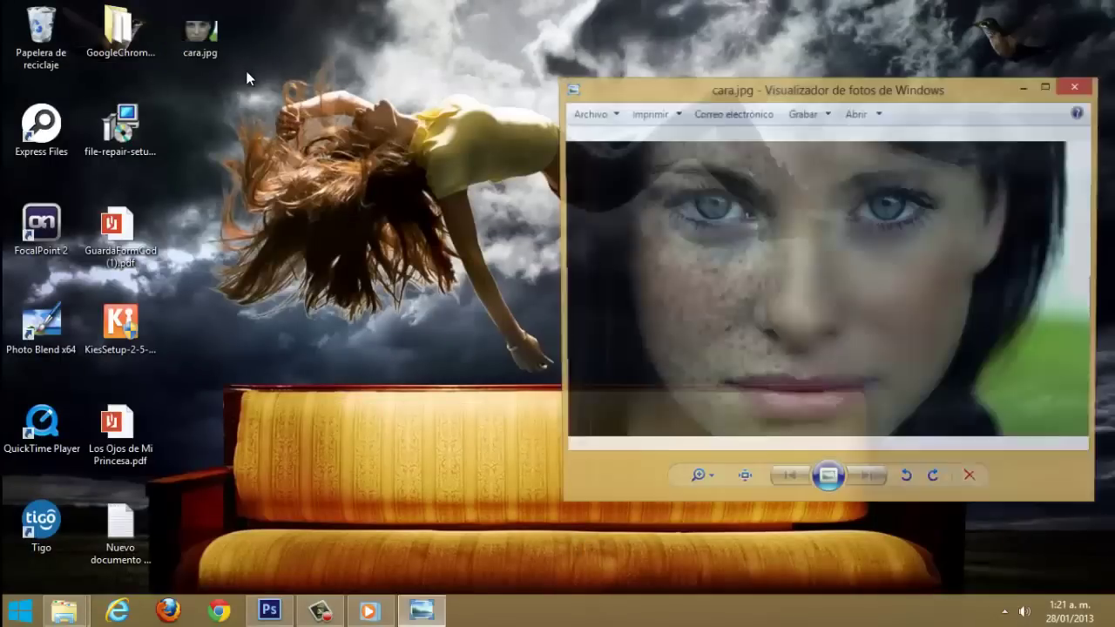
left_click(1047, 86)
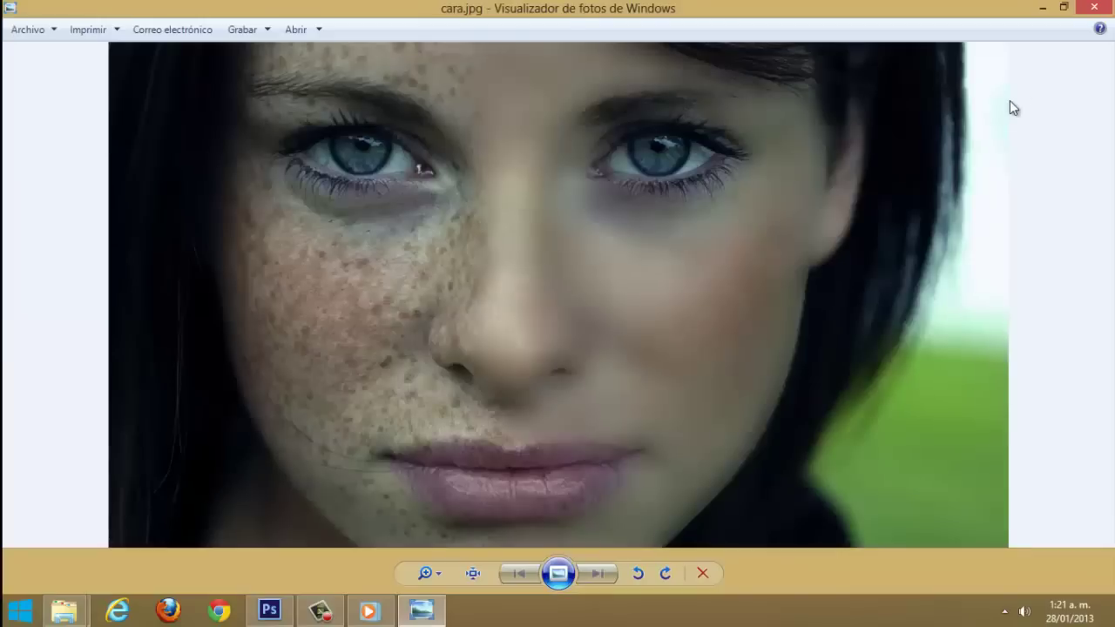
scroll(357, 237, "up", 1)
scroll(363, 236, "up", 3)
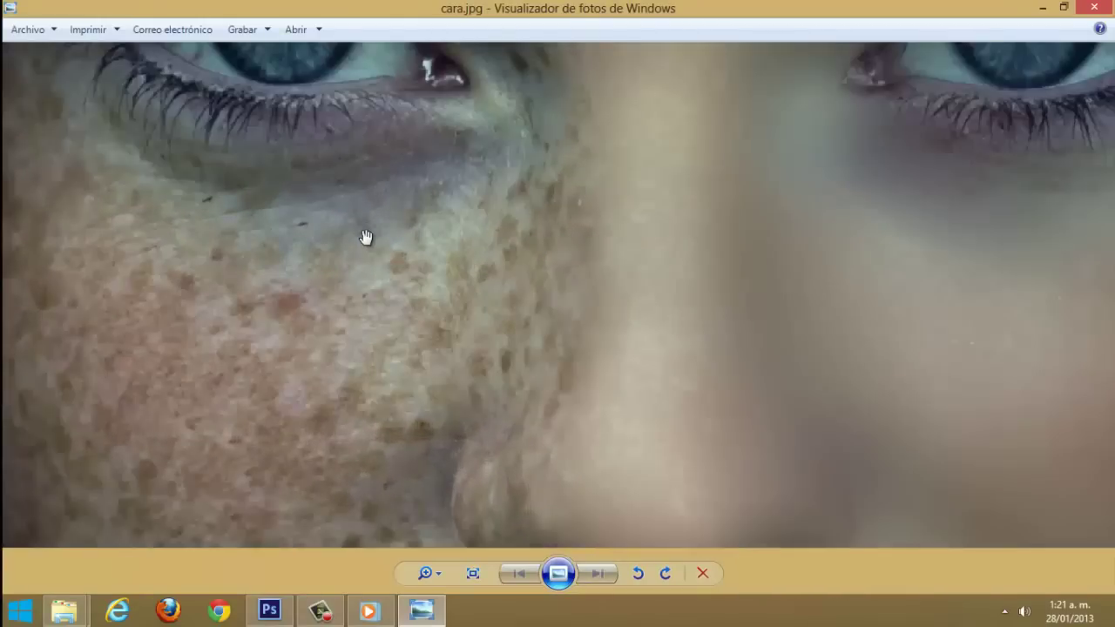
scroll(876, 301, "up", 2)
mouse_move(700, 276)
left_mouse_down()
mouse_move(684, 130)
mouse_move(635, 55)
left_mouse_up()
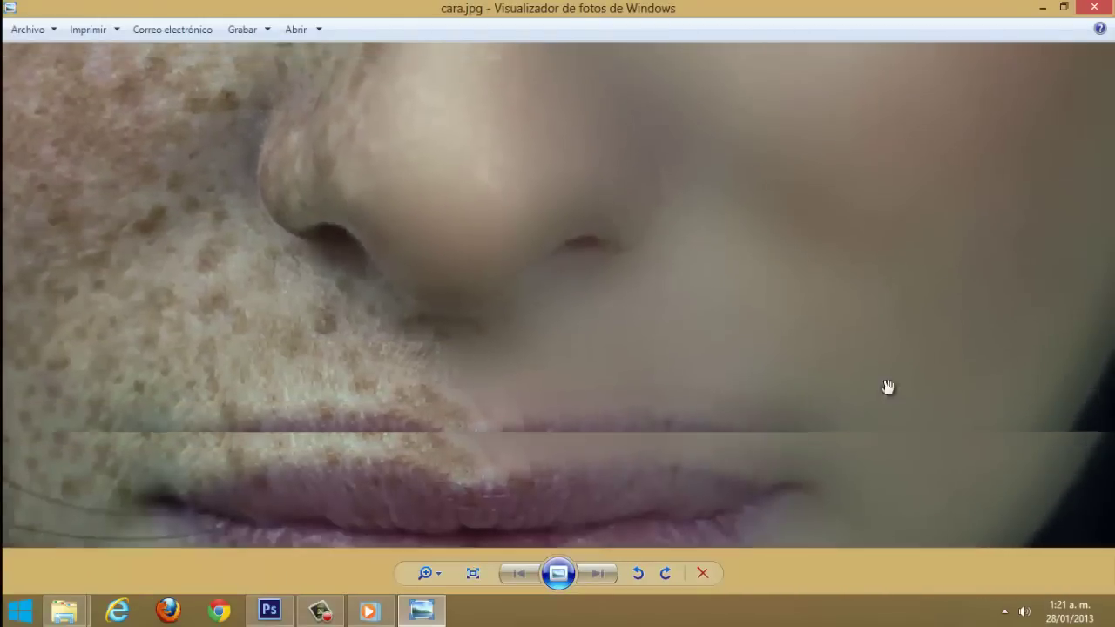
left_click_drag(640, 216, 814, 378)
left_click_drag(784, 174, 784, 427)
scroll(668, 266, "down", 2)
scroll(671, 283, "down", 1)
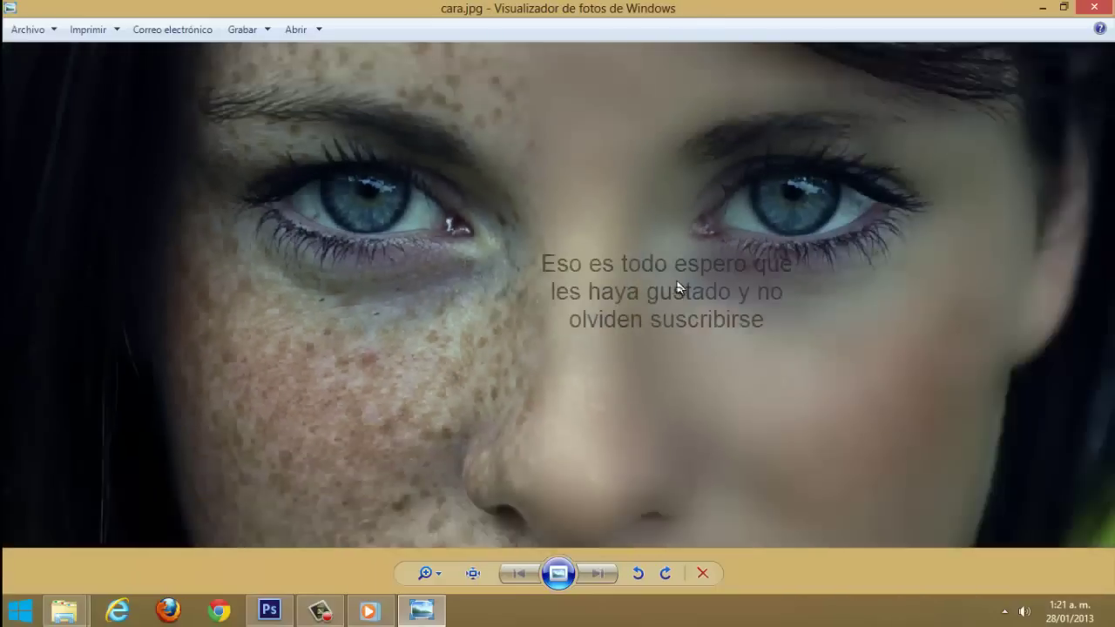
Step: Close Photo Viewer and open an image from the thumbnail folder in File Explorer
left_click(1103, 7)
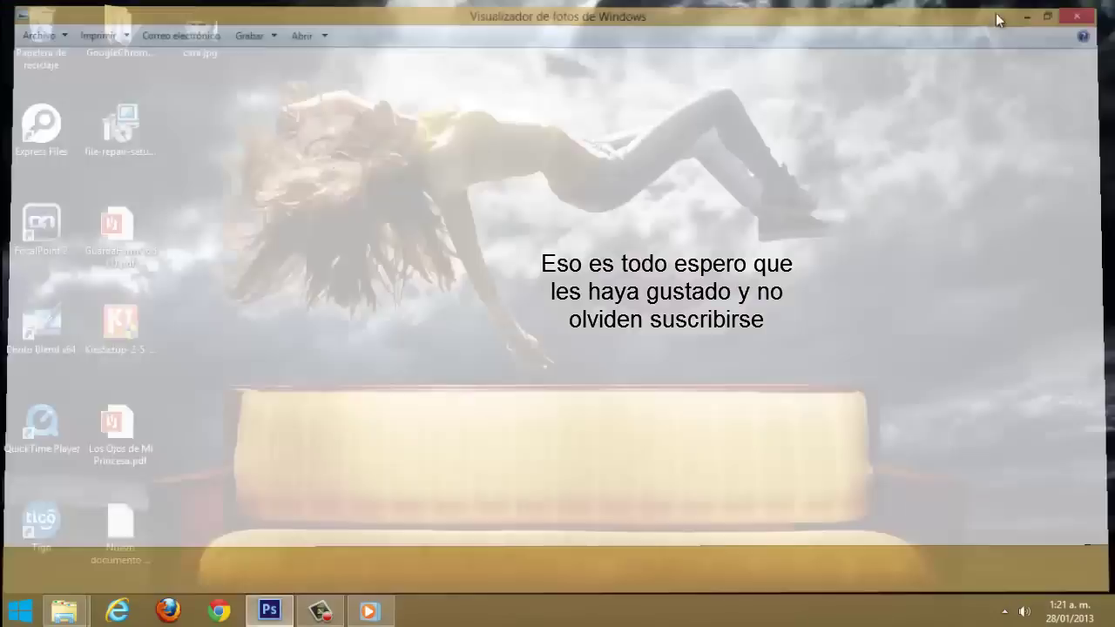
mouse_move(64, 611)
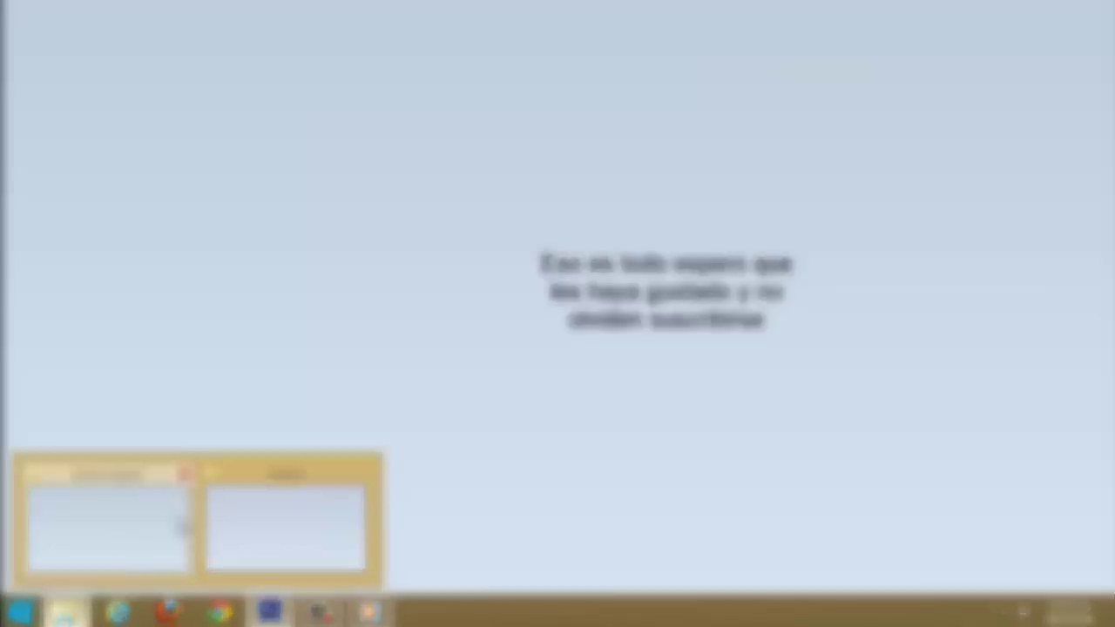
left_click(183, 528)
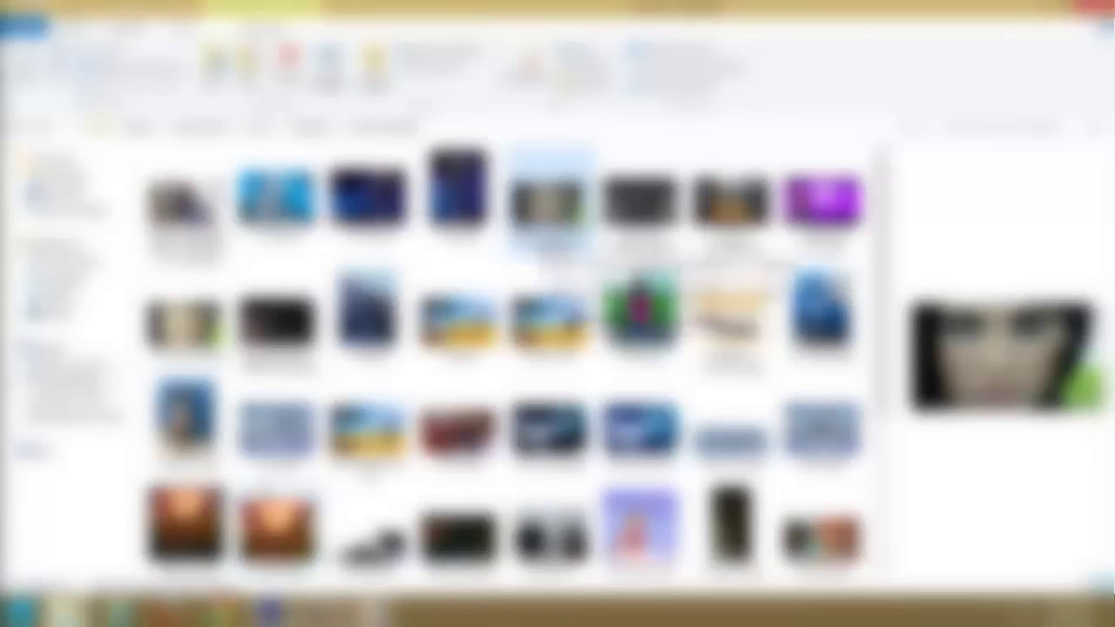
double_click(531, 244)
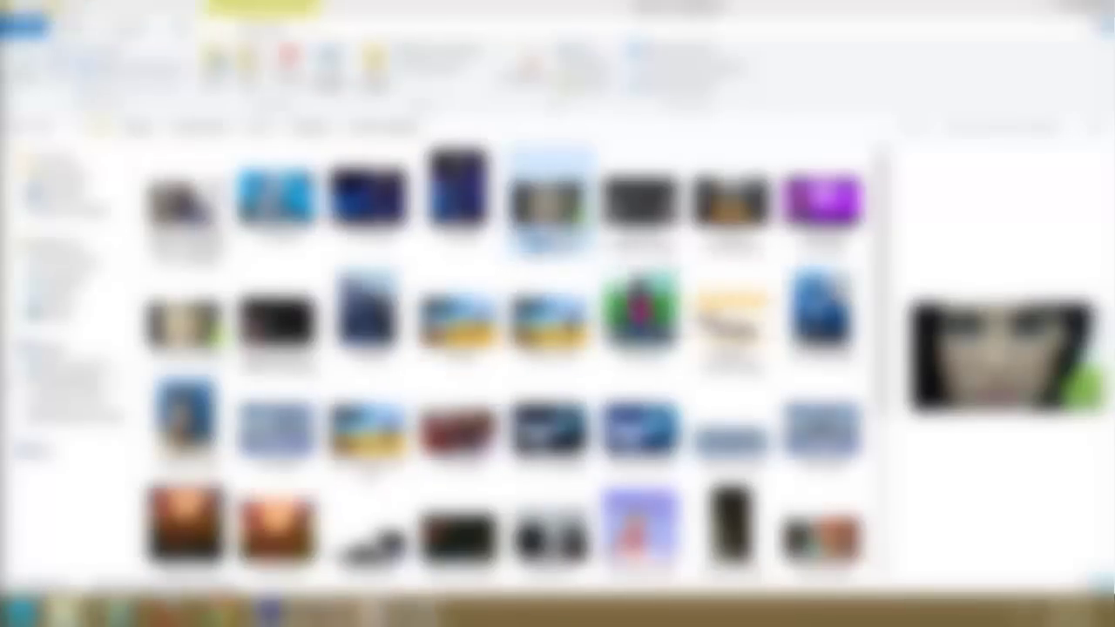